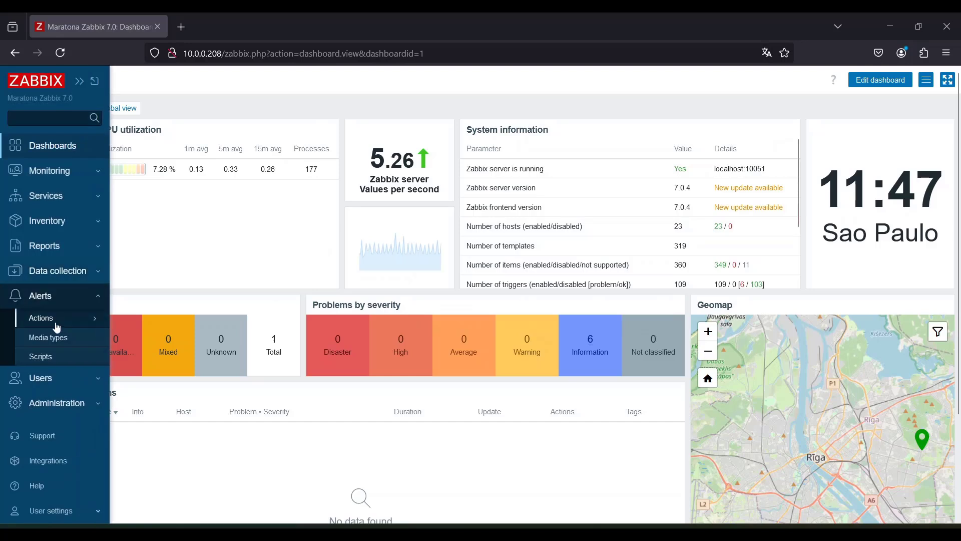
# Open the Zabbix host list, remove the ZBX-PROXY-7 proxy filter and apply the filter with Monitored by set to Any.
pyautogui.click(22, 273)
pyautogui.click(51, 353)
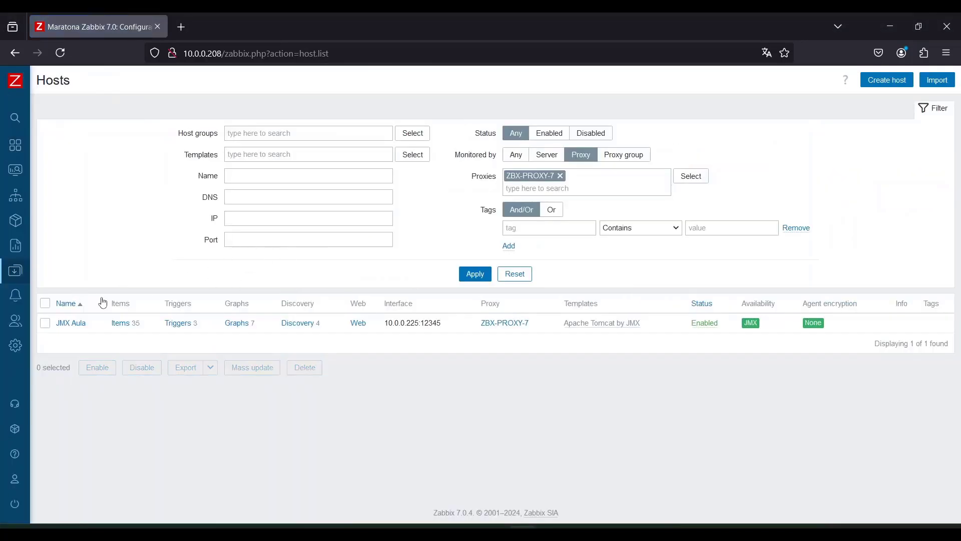
pyautogui.click(20, 324)
pyautogui.click(268, 177)
pyautogui.click(561, 175)
pyautogui.click(488, 262)
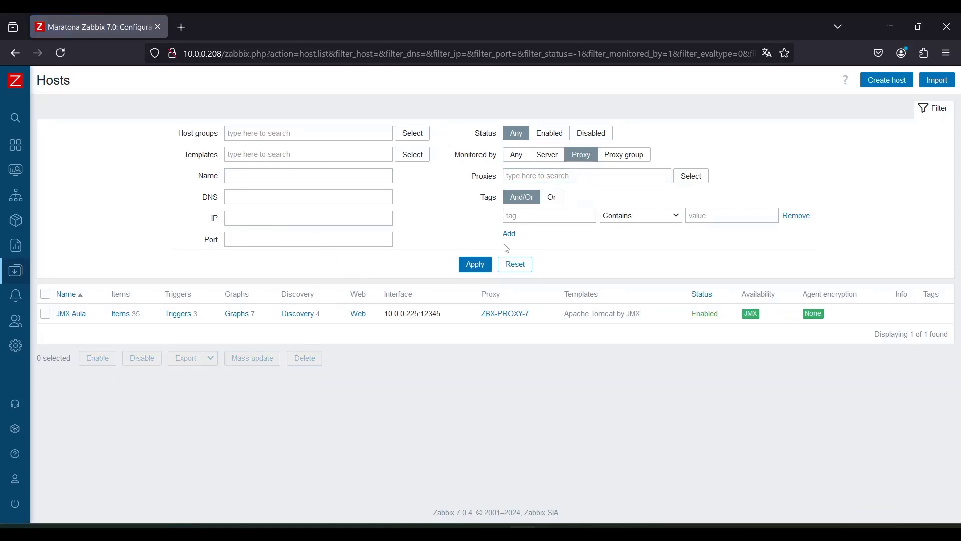
pyautogui.click(517, 156)
pyautogui.click(480, 265)
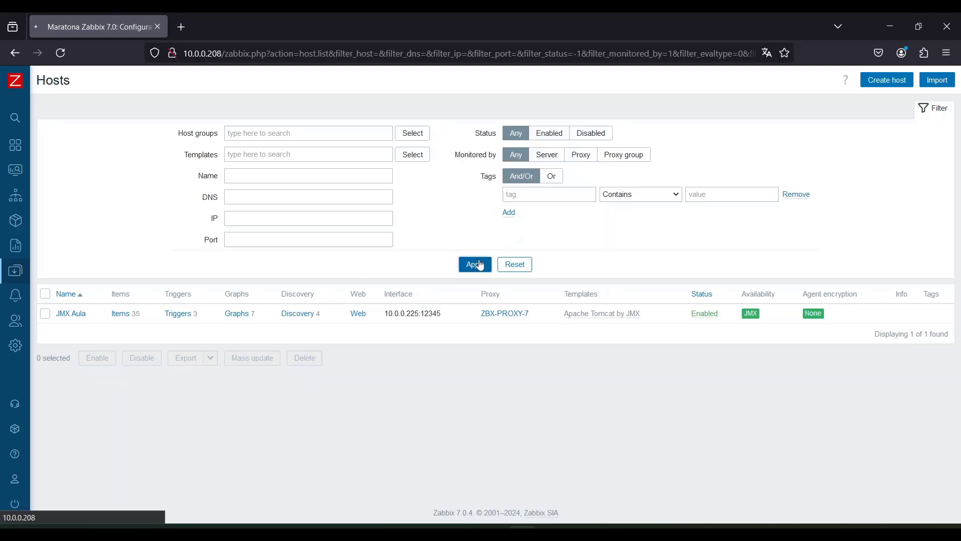
# Look through the full host list, checking the JMX Aula entry and the other registered hosts.
pyautogui.scroll(-8, 260, 361)
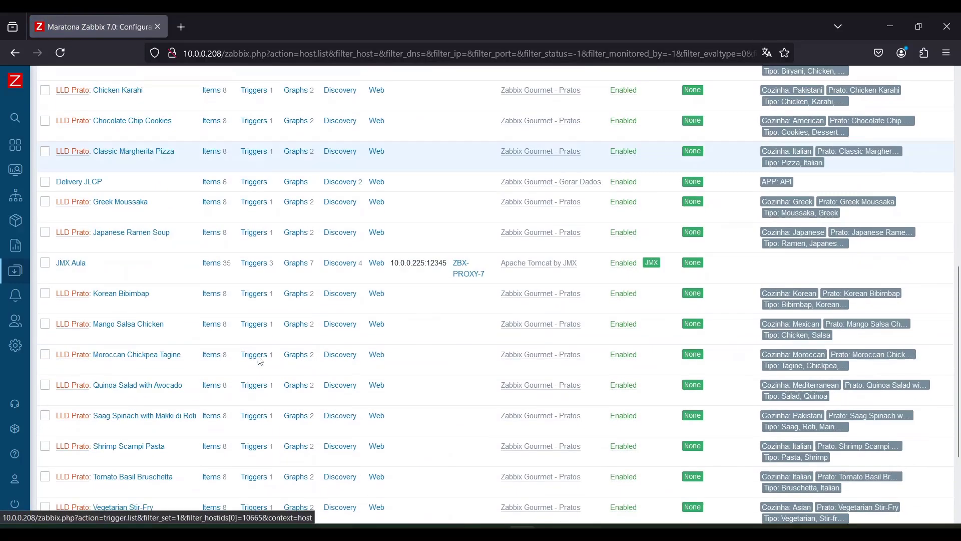
pyautogui.scroll(-3, 260, 360)
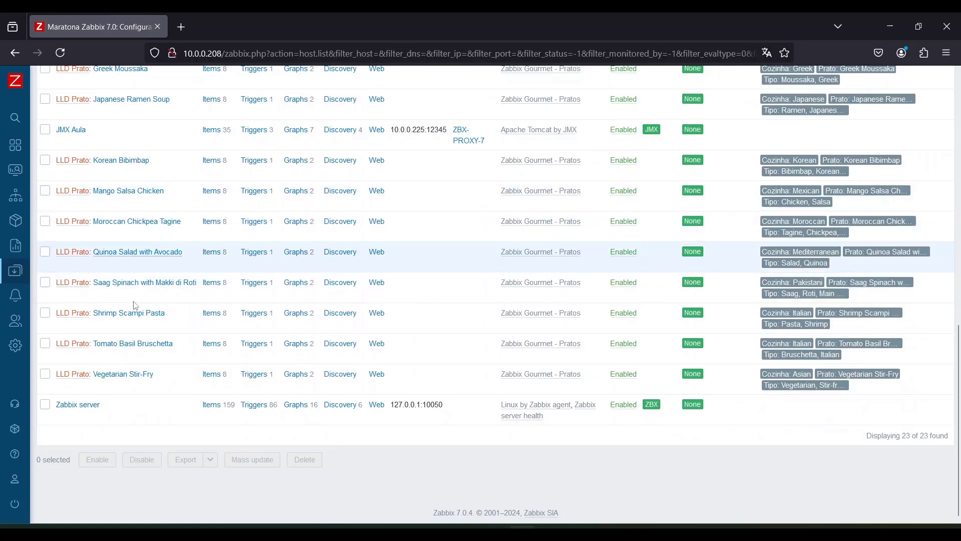
pyautogui.scroll(3, 100, 293)
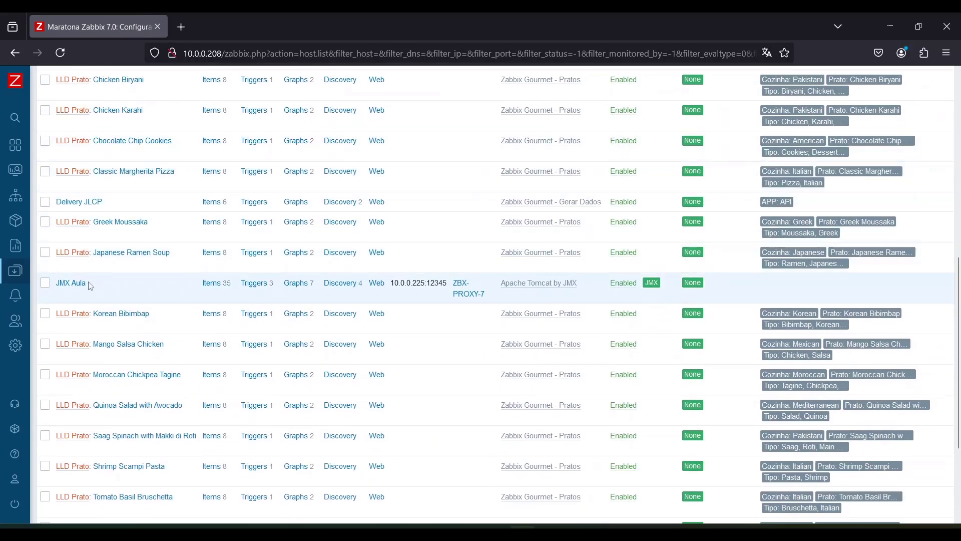
pyautogui.tripleClick(90, 286)
pyautogui.scroll(4, 120, 255)
pyautogui.scroll(-6, 121, 255)
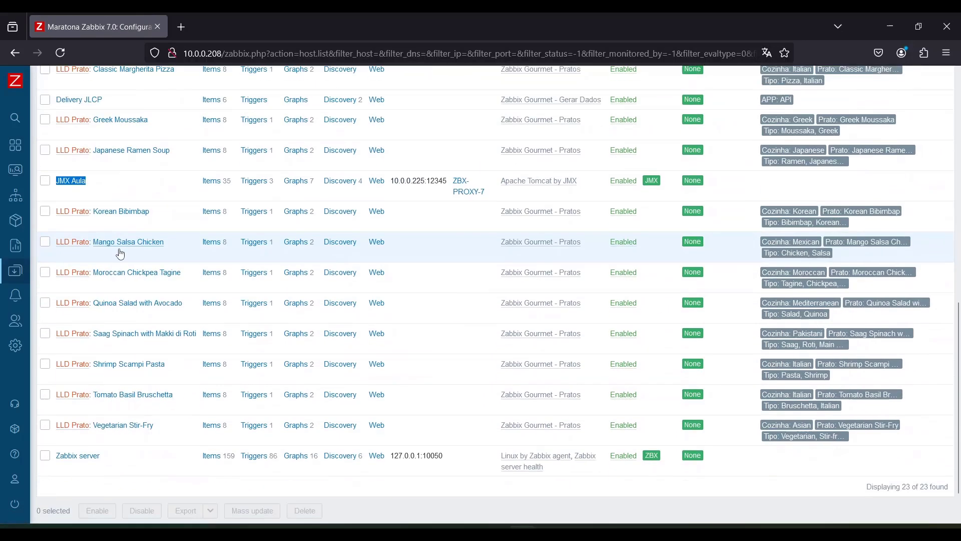
pyautogui.scroll(-2, 200, 240)
pyautogui.scroll(10, 351, 270)
pyautogui.scroll(-6, 546, 306)
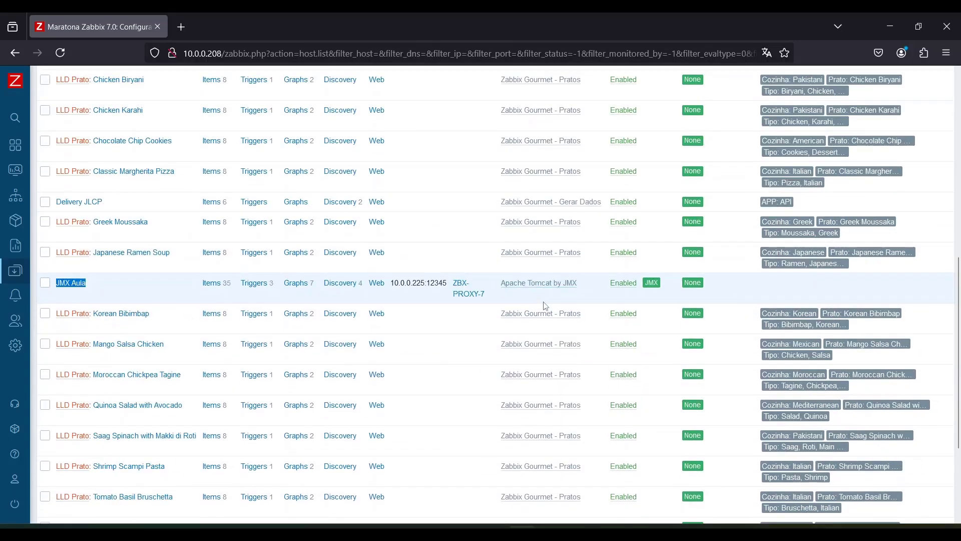
pyautogui.scroll(-3, 546, 306)
pyautogui.click(428, 358)
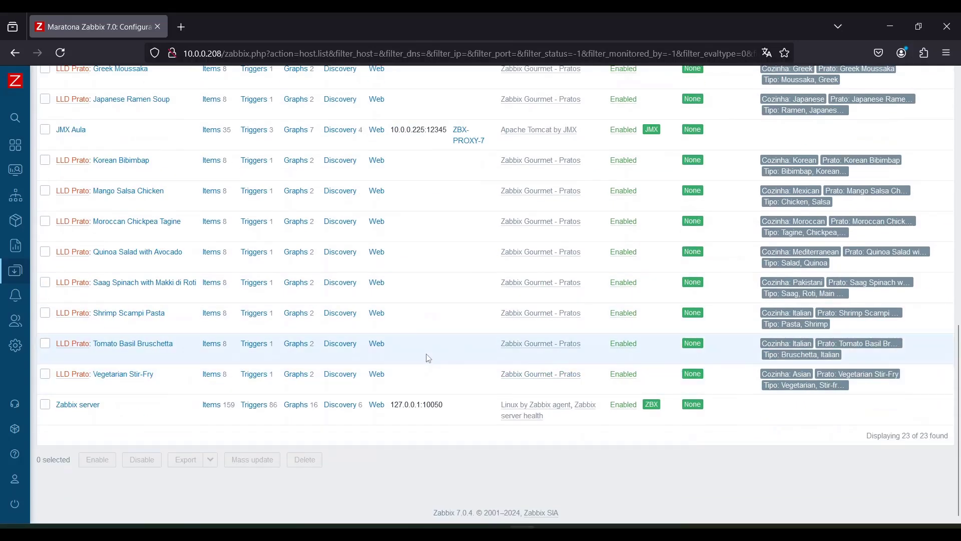
# Switch to the 10.0.0.188 remote desktop session, minimize the ZBX-AGENT note and bring up Group Policy Management.
pyautogui.click(490, 531)
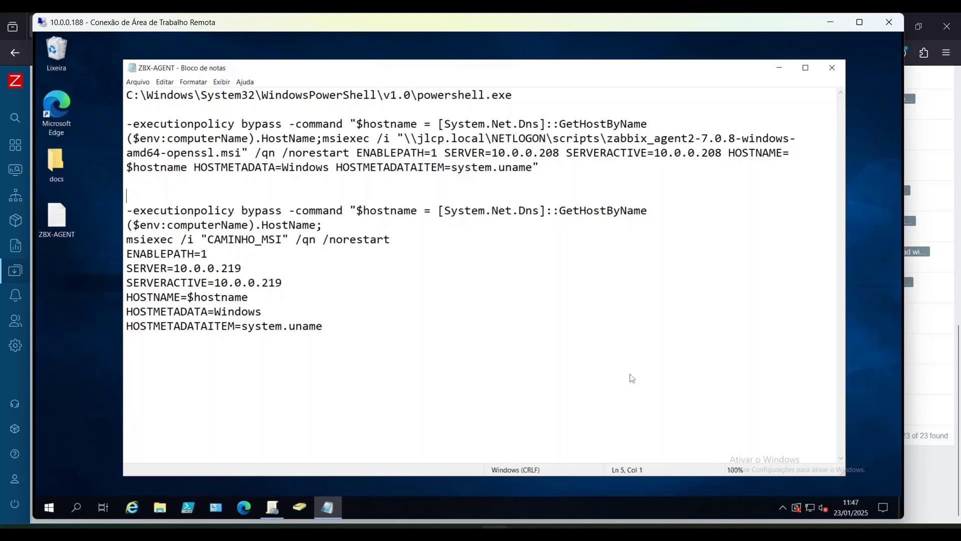
pyautogui.click(779, 68)
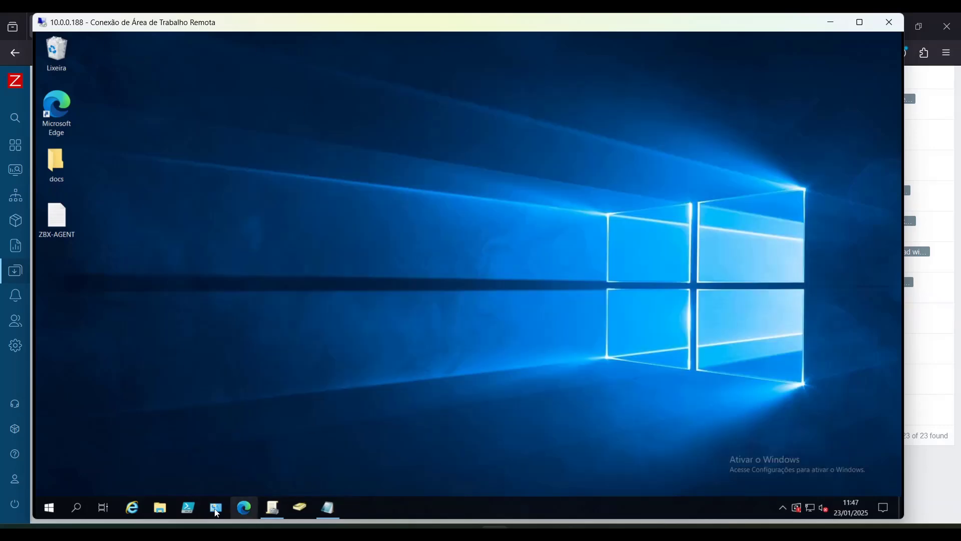
pyautogui.click(274, 512)
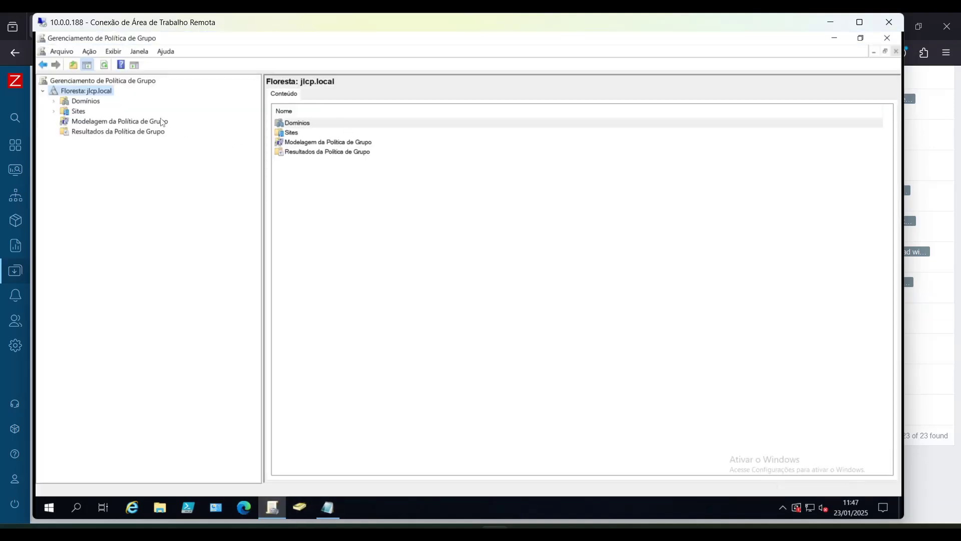
# Examine the jlcp.local, JLCP and Users containers in Active Directory Users and Computers, maximizing its window, and close the console.
pyautogui.click(307, 514)
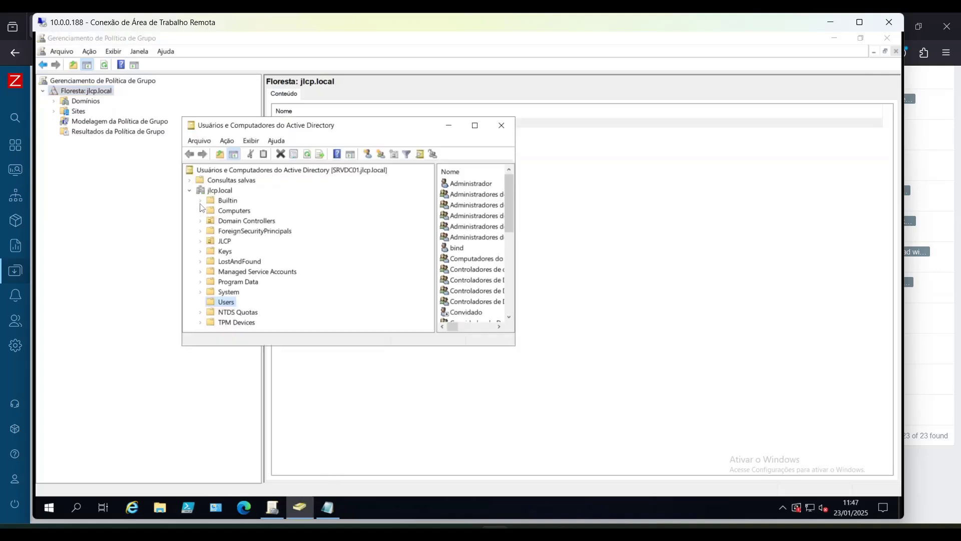
pyautogui.click(223, 190)
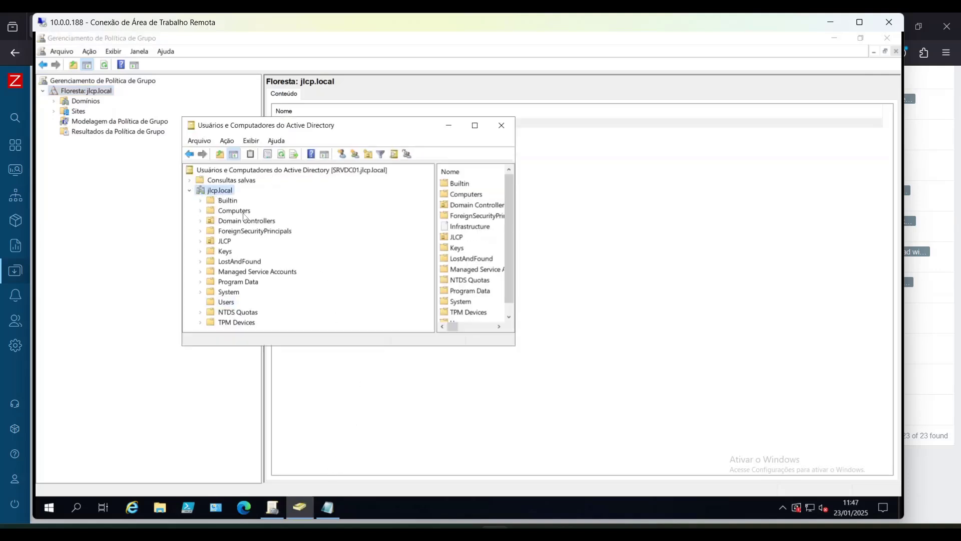
pyautogui.click(224, 241)
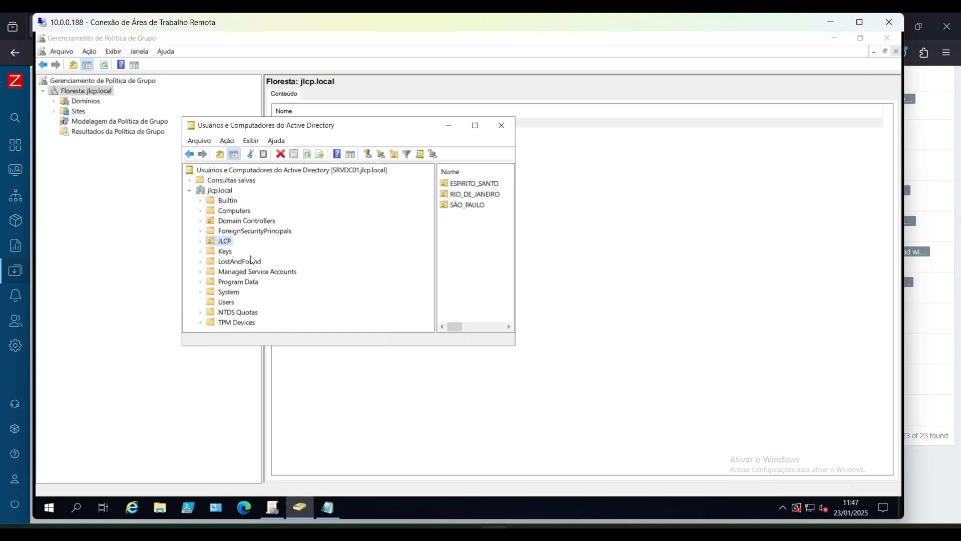
pyautogui.click(231, 302)
pyautogui.click(475, 125)
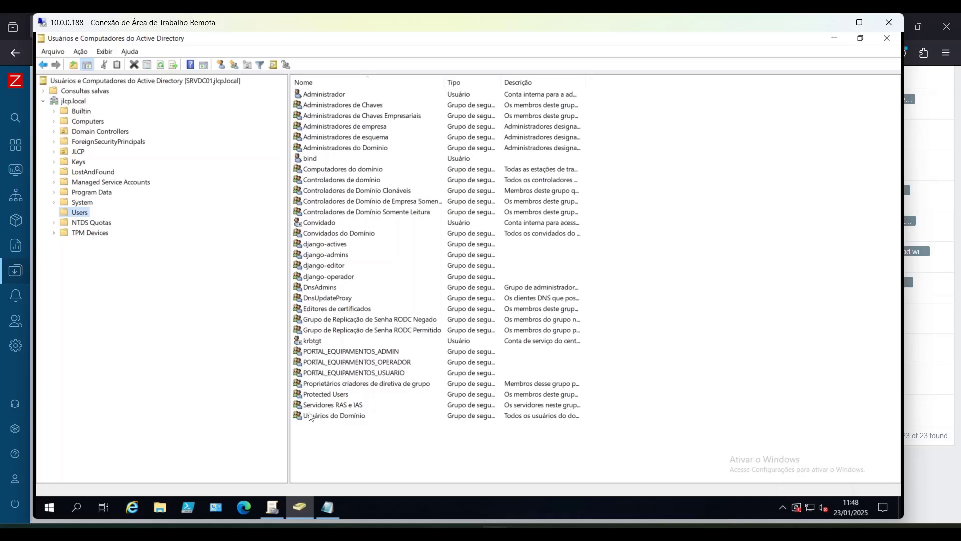
pyautogui.click(886, 39)
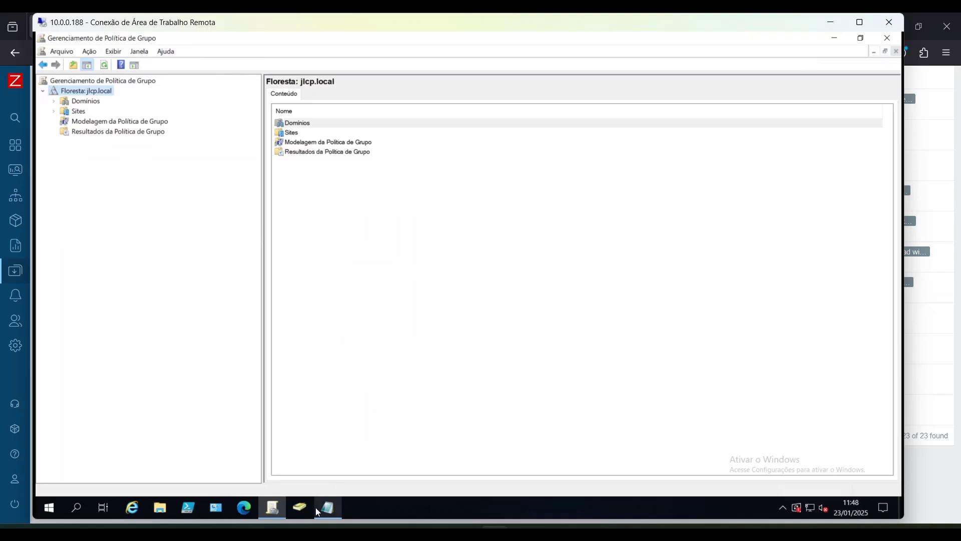
# Bring up the ZBX-AGENT note, switch to Microsoft Edge, go to google.com and search for "zabbix agent msi".
pyautogui.click(331, 507)
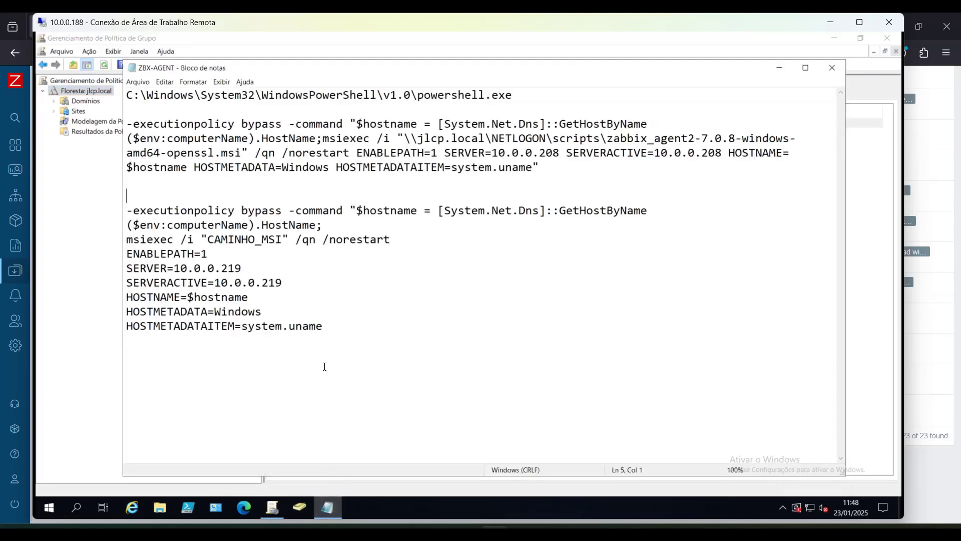
pyautogui.click(338, 339)
pyautogui.click(244, 514)
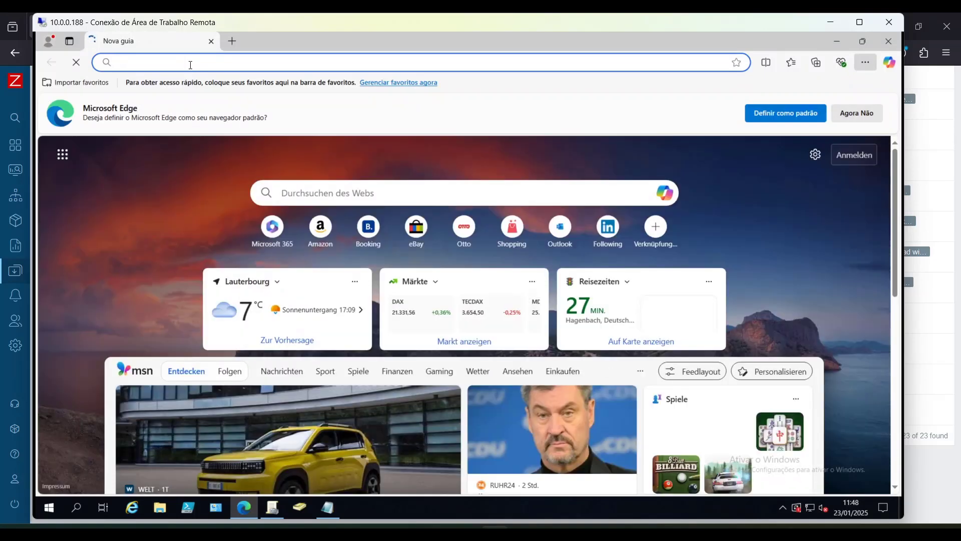
pyautogui.click(190, 64)
pyautogui.write('google.com')
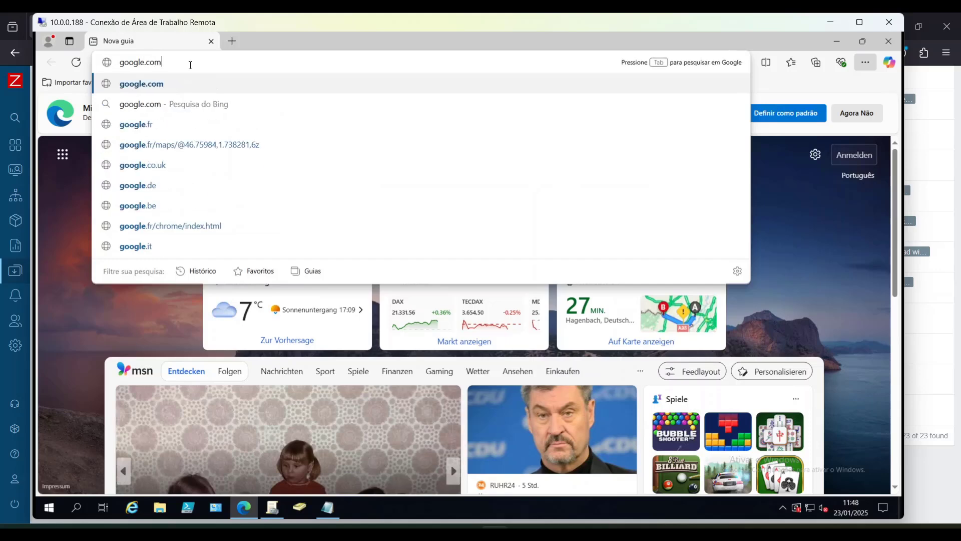
pyautogui.press('Return')
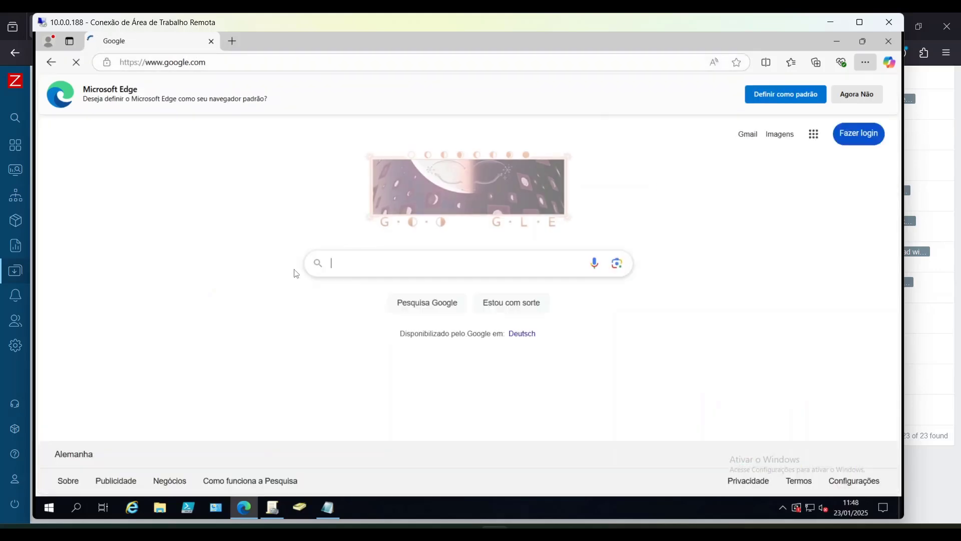
pyautogui.write('zab')
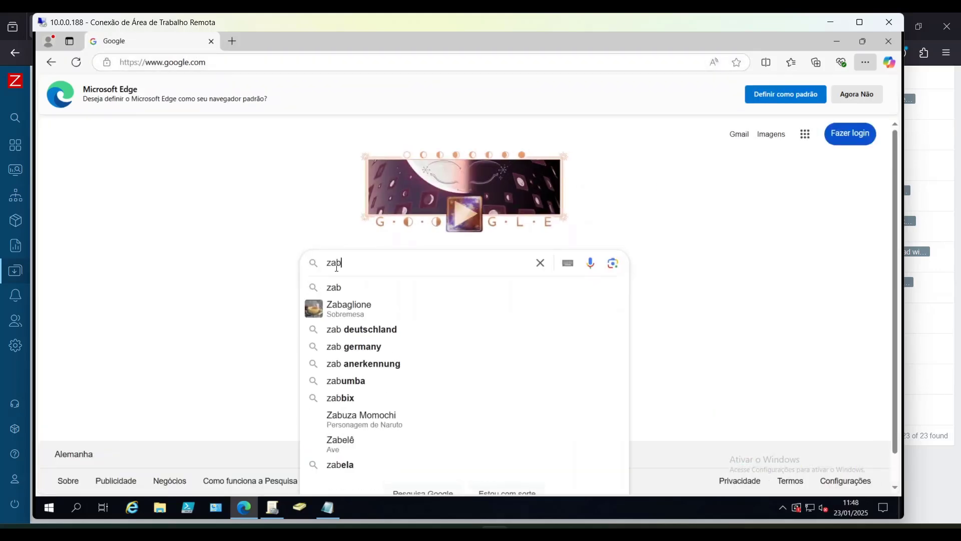
pyautogui.write('bix agent msi')
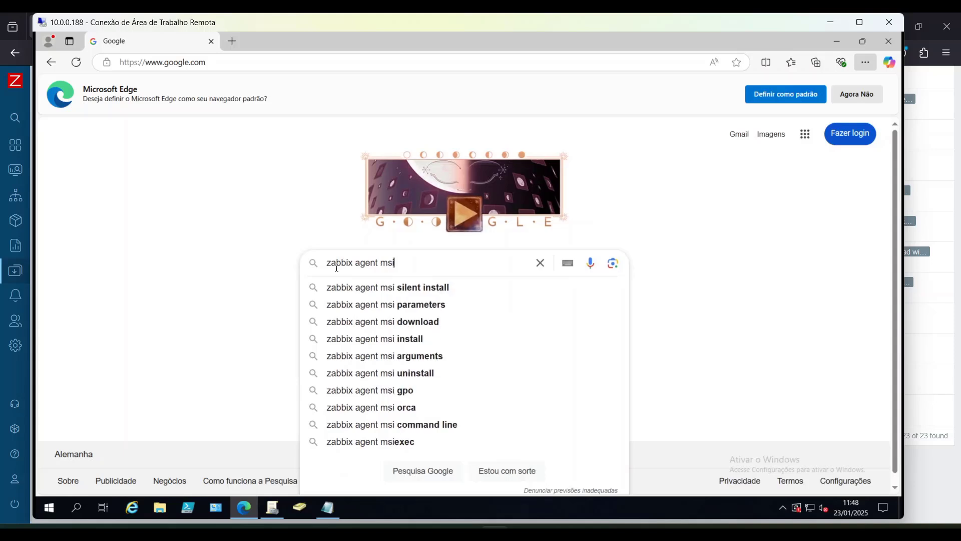
pyautogui.press('Return')
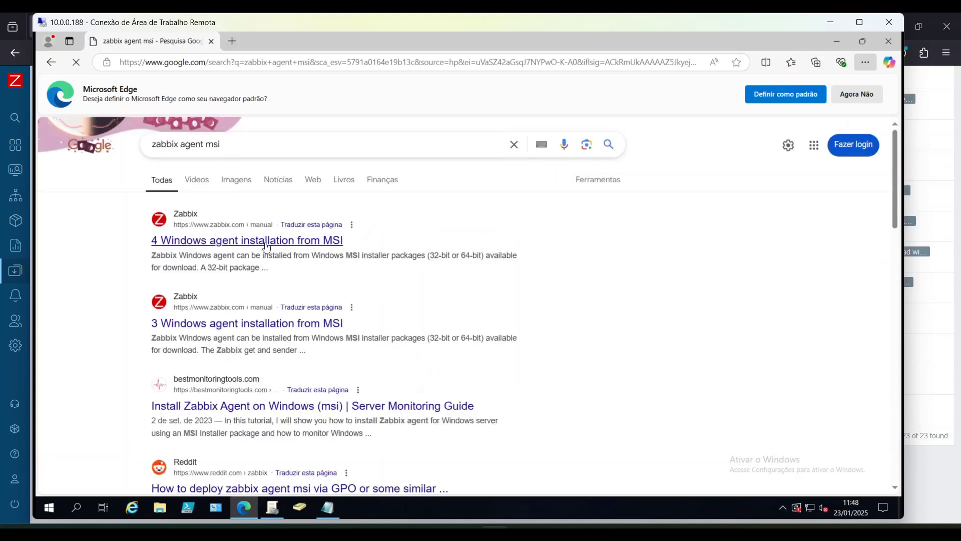
# Open the "4 Windows agent installation from MSI" result in a new tab and close the search results.
pyautogui.middleClick(209, 211)
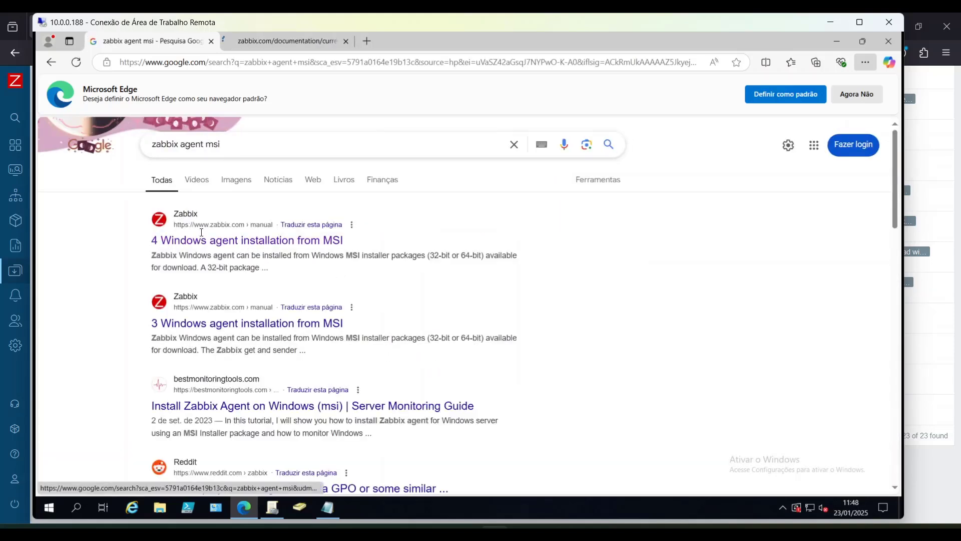
pyautogui.scroll(-3, 354, 371)
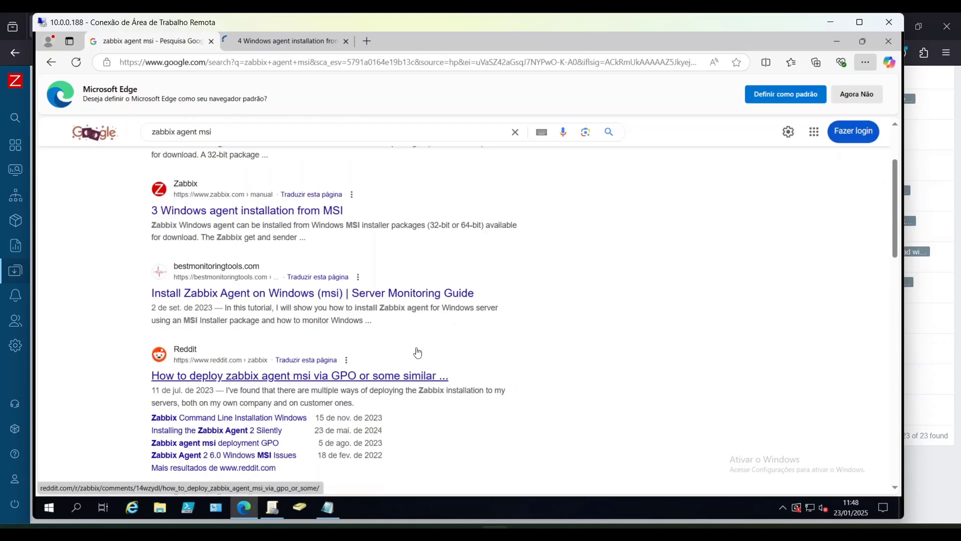
pyautogui.scroll(3, 414, 349)
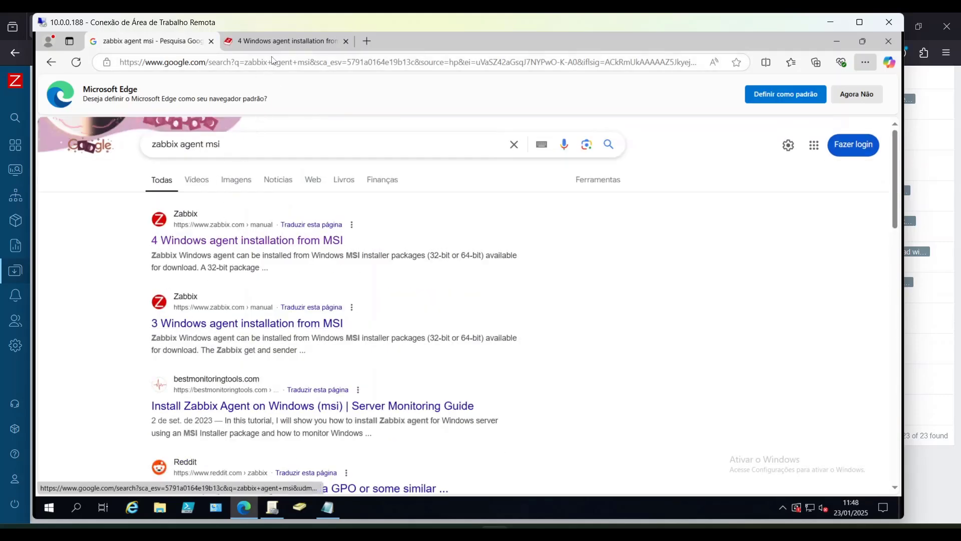
pyautogui.click(228, 42)
pyautogui.click(211, 42)
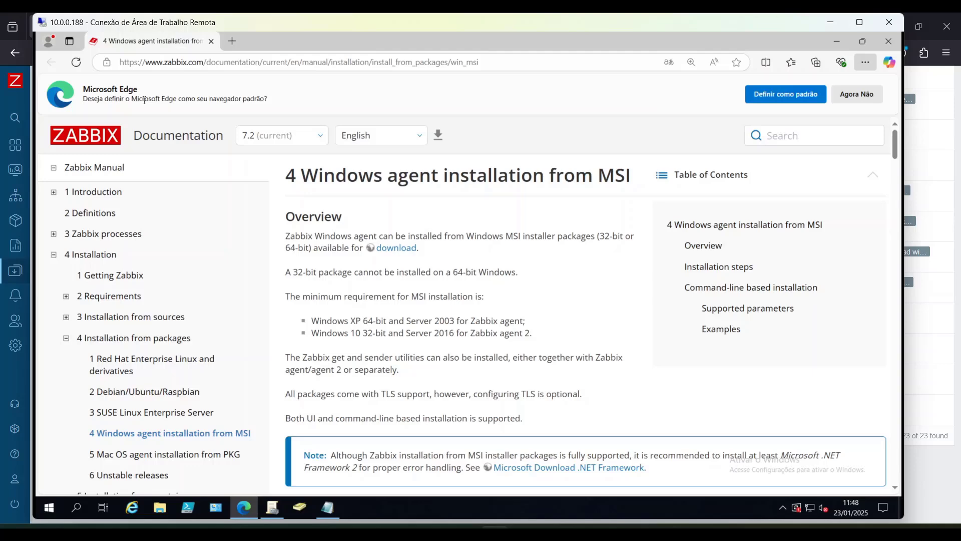
# Open the main Zabbix documentation page in a new tab, dismissing the default-browser and translation prompts.
pyautogui.middleClick(90, 136)
pyautogui.click(857, 94)
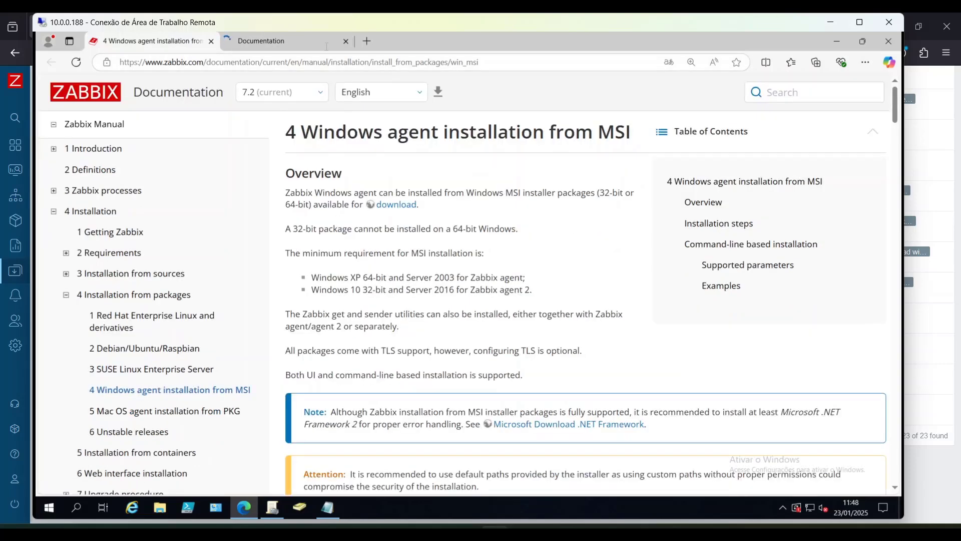
pyautogui.click(325, 44)
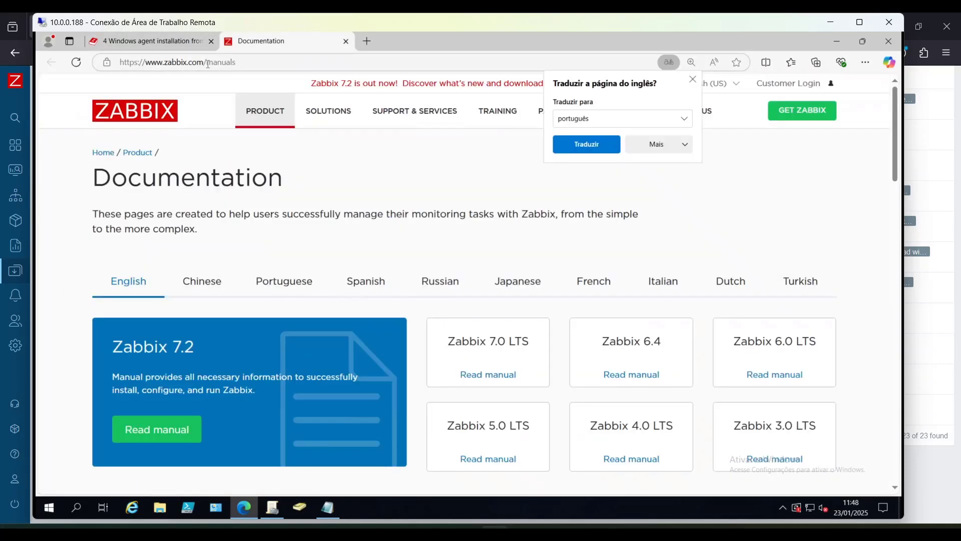
pyautogui.click(692, 79)
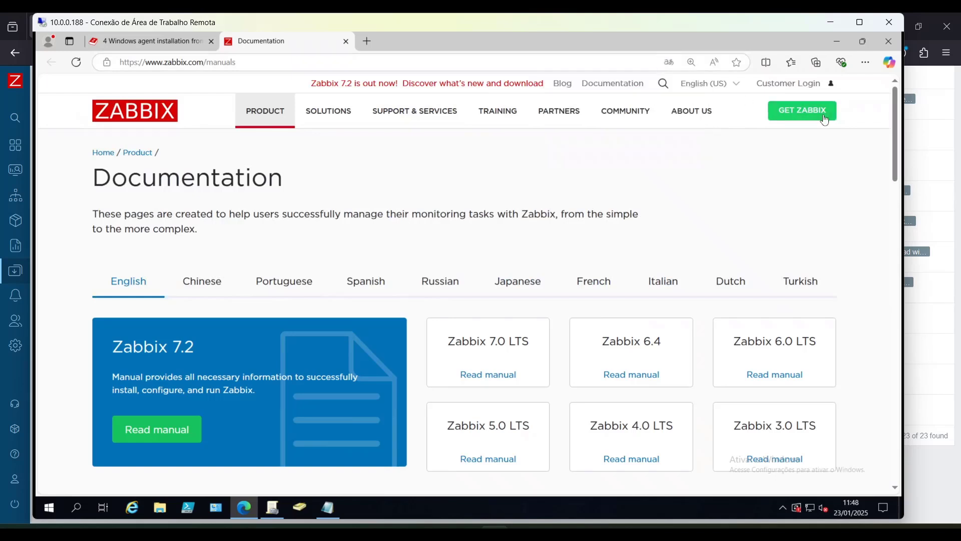
# Open the Zabbix Agents download page through Get Zabbix and select version 7.0 LTS for the agent binaries.
pyautogui.click(807, 113)
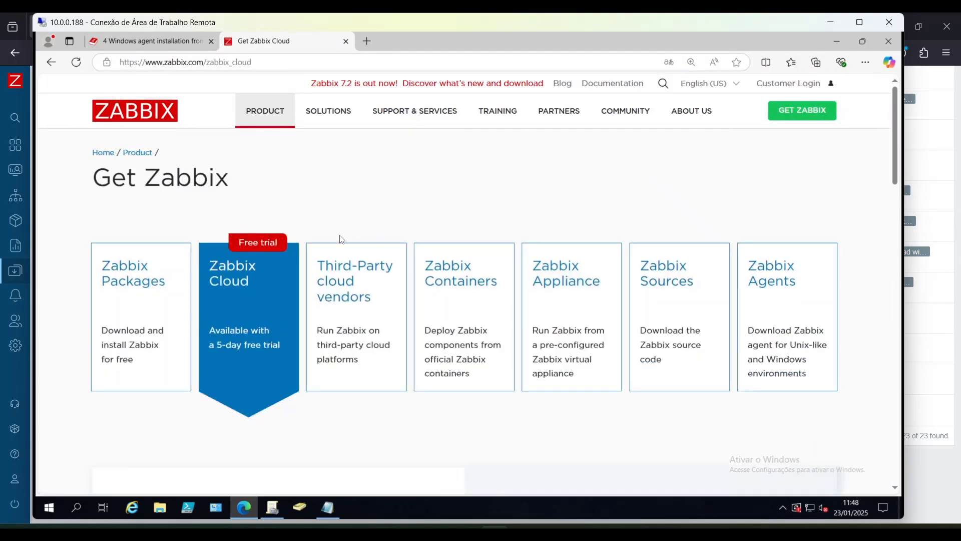
pyautogui.click(803, 281)
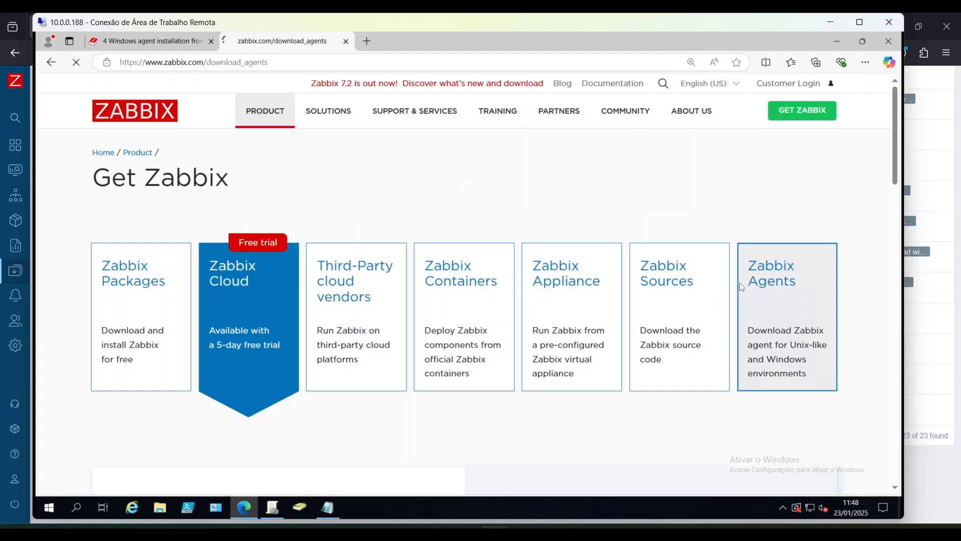
pyautogui.scroll(-5, 500, 360)
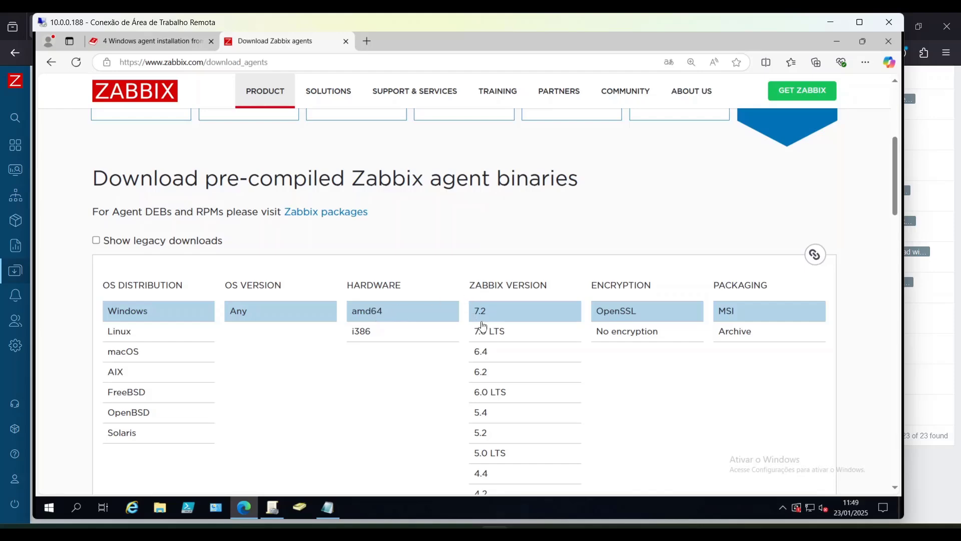
pyautogui.click(501, 333)
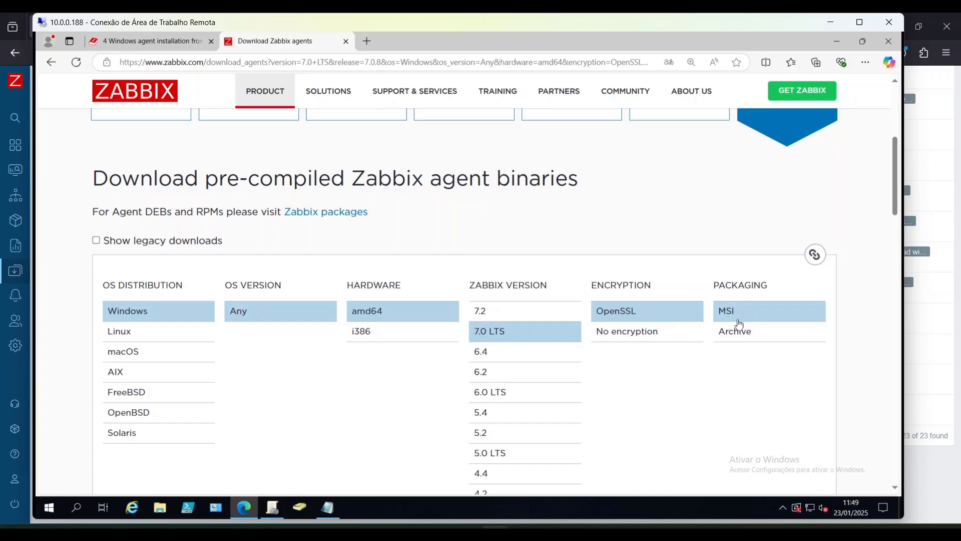
# Review the available Zabbix 7.0 LTS releases and the MSI downloads offered for Zabbix agent and Zabbix agent 2.
pyautogui.scroll(-3, 756, 328)
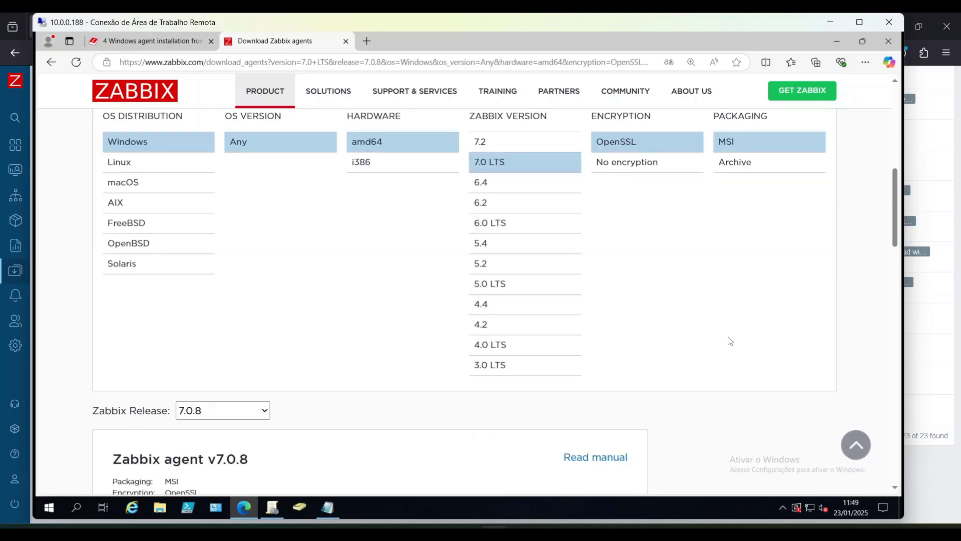
pyautogui.scroll(-3, 239, 367)
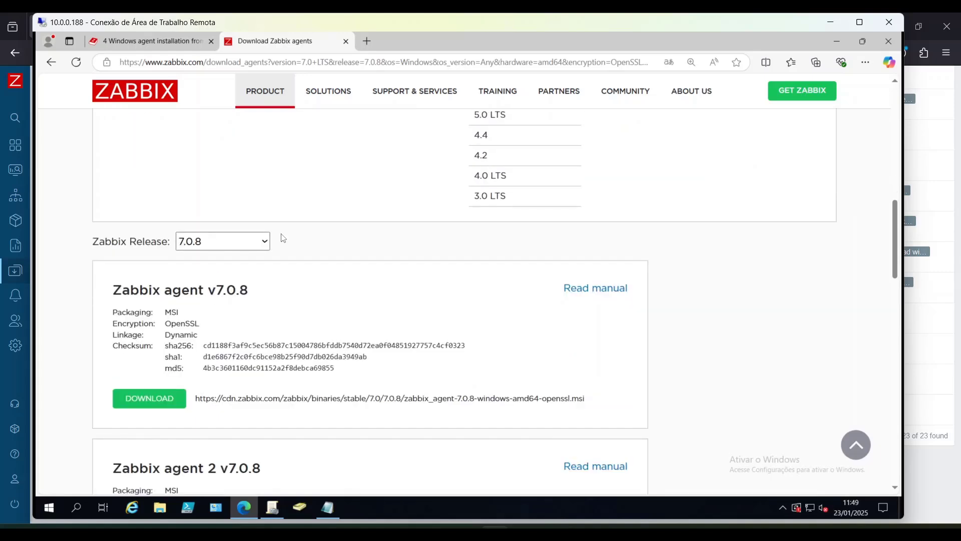
pyautogui.click(262, 241)
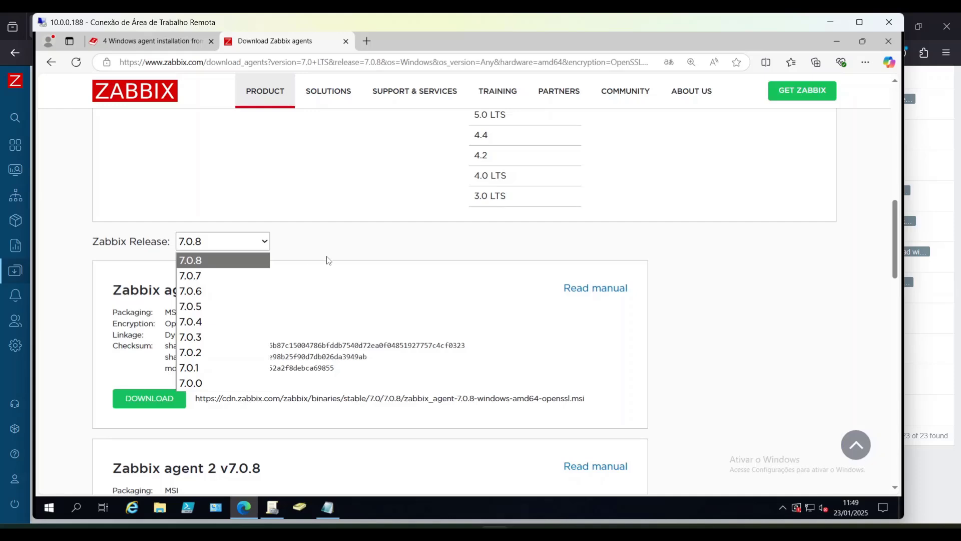
pyautogui.scroll(-2, 328, 260)
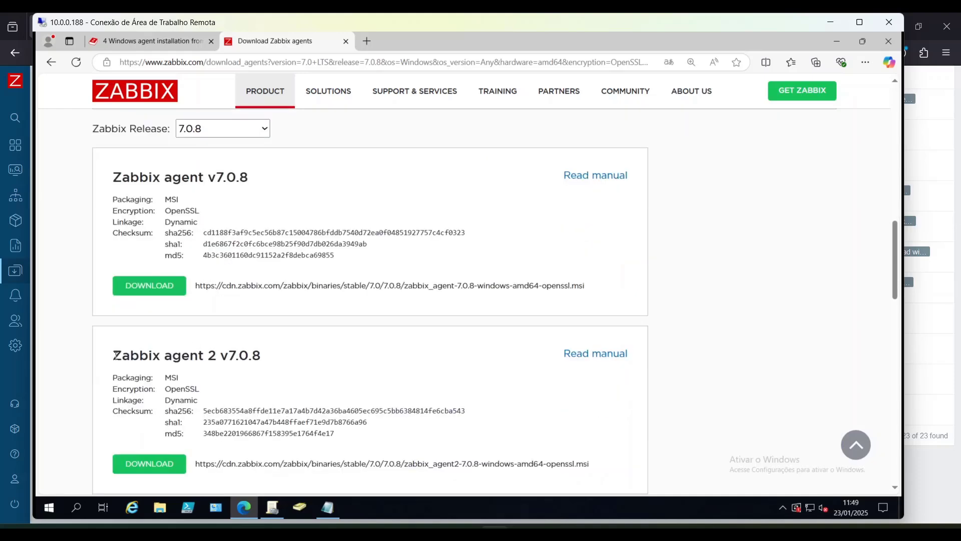
pyautogui.moveTo(115, 355); pyautogui.dragTo(272, 357)
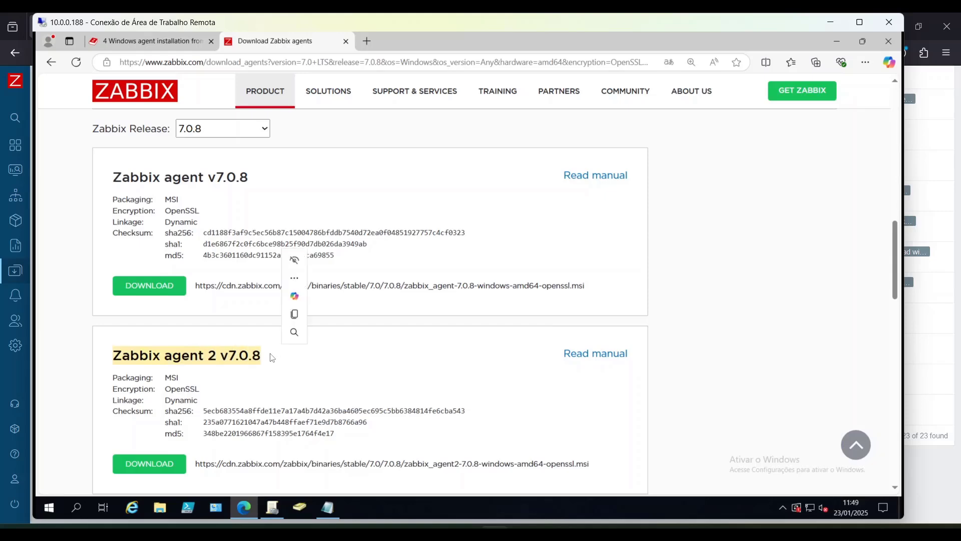
pyautogui.scroll(-2, 271, 356)
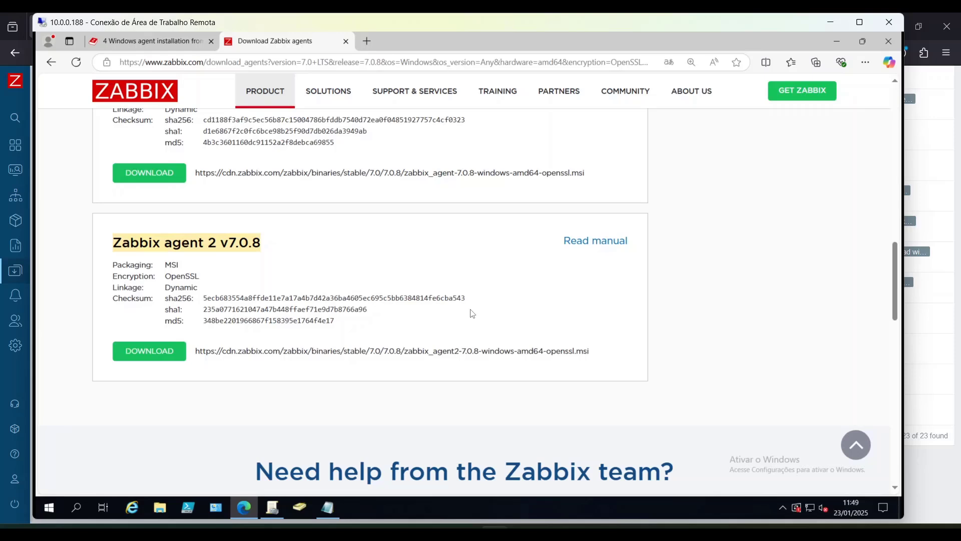
# Return to the "4 Windows agent installation from MSI" documentation and change its version to 7.0.
pyautogui.click(149, 44)
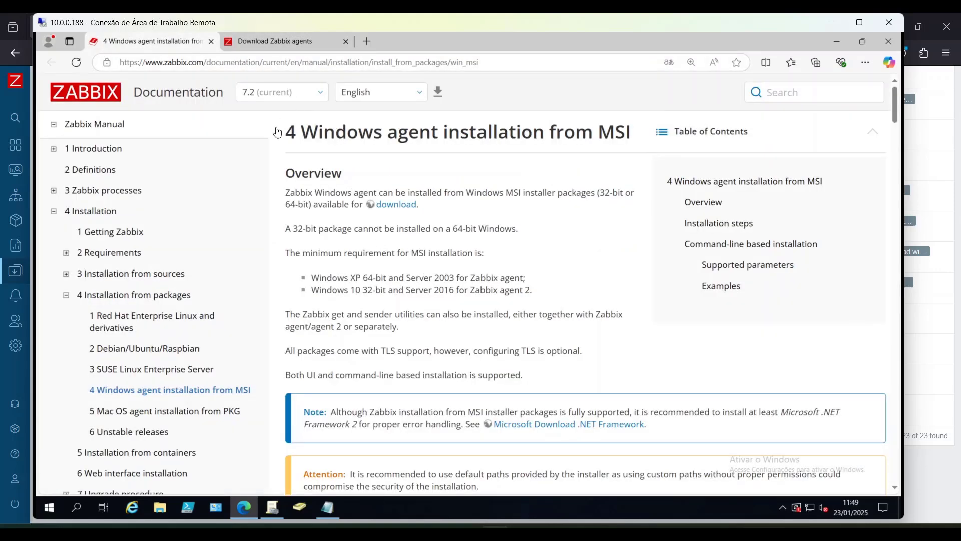
pyautogui.moveTo(304, 100)
pyautogui.click(271, 143)
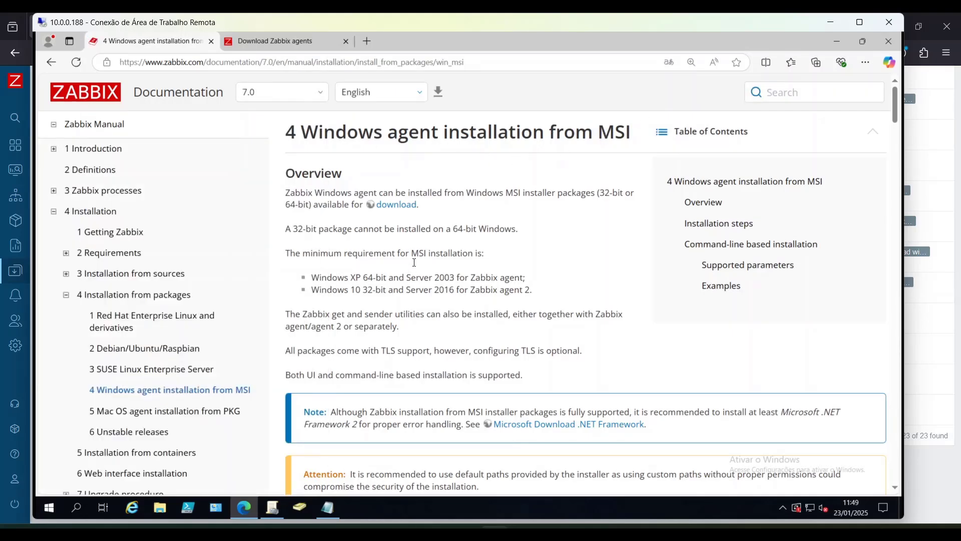
# Compare the minimum Windows requirements for MSI installation of Zabbix agent and Zabbix agent 2 in the Overview section.
pyautogui.scroll(-1, 377, 265)
pyautogui.moveTo(301, 196); pyautogui.dragTo(362, 223)
pyautogui.click(529, 226)
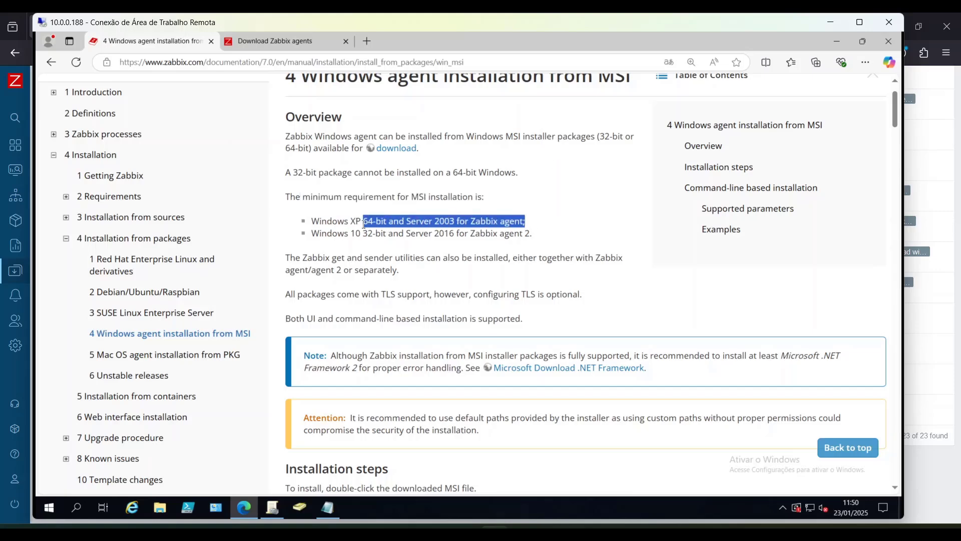
pyautogui.click(357, 221)
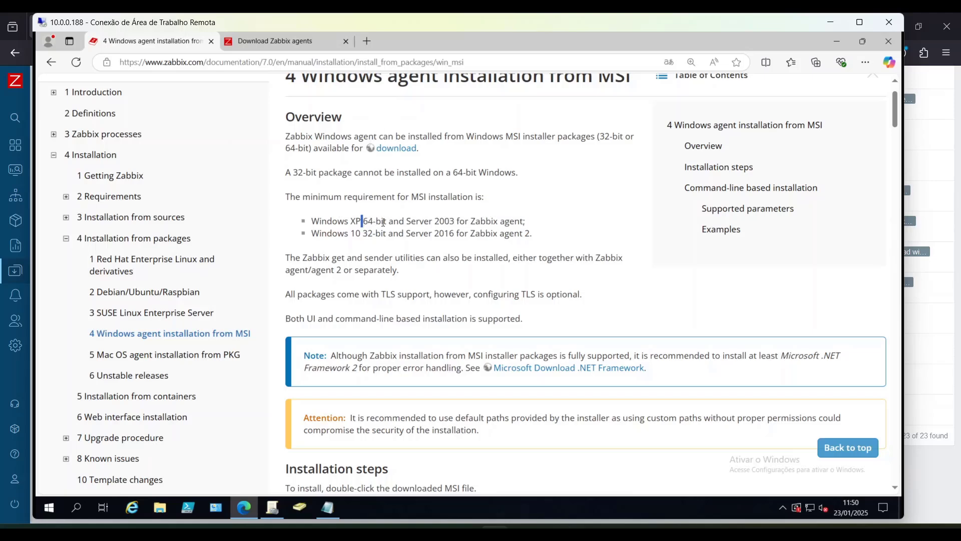
pyautogui.moveTo(382, 222); pyautogui.dragTo(547, 233)
pyautogui.click(339, 231)
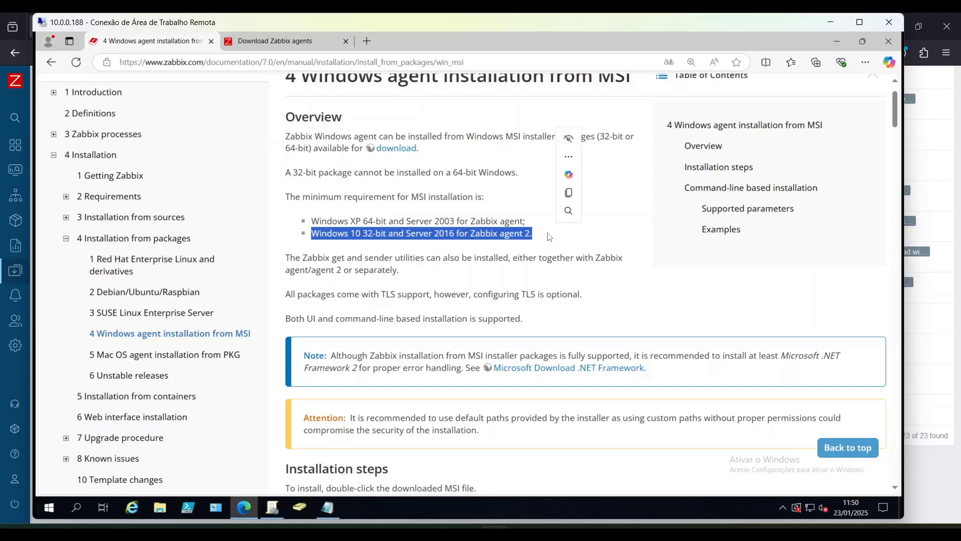
pyautogui.click(386, 236)
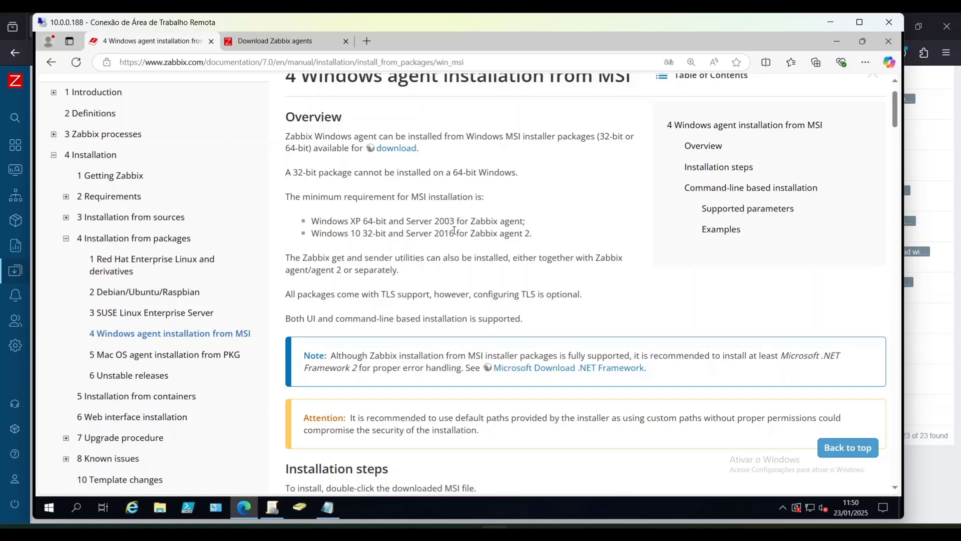
pyautogui.moveTo(454, 230)
pyautogui.mouseDown()
pyautogui.moveTo(407, 232)
pyautogui.moveTo(471, 223)
pyautogui.mouseUp()
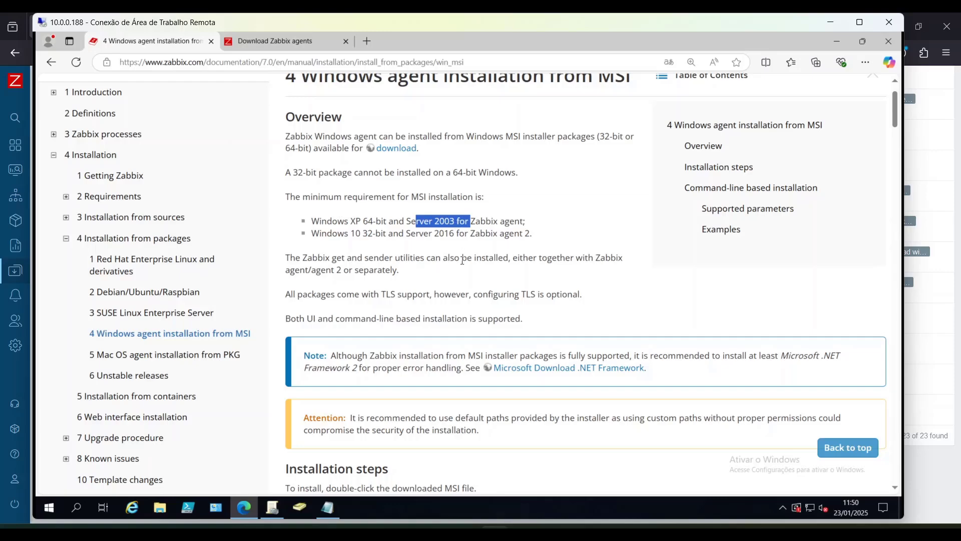
# Examine the illustrated setup wizard walkthrough, including the host name, Zabbix server, listen port and active checks settings.
pyautogui.scroll(-15, 462, 260)
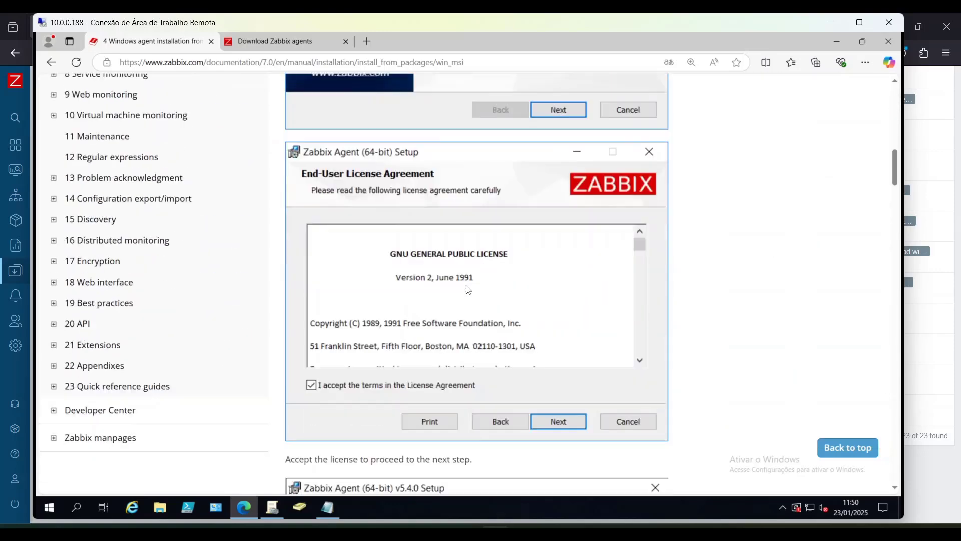
pyautogui.scroll(-20, 465, 290)
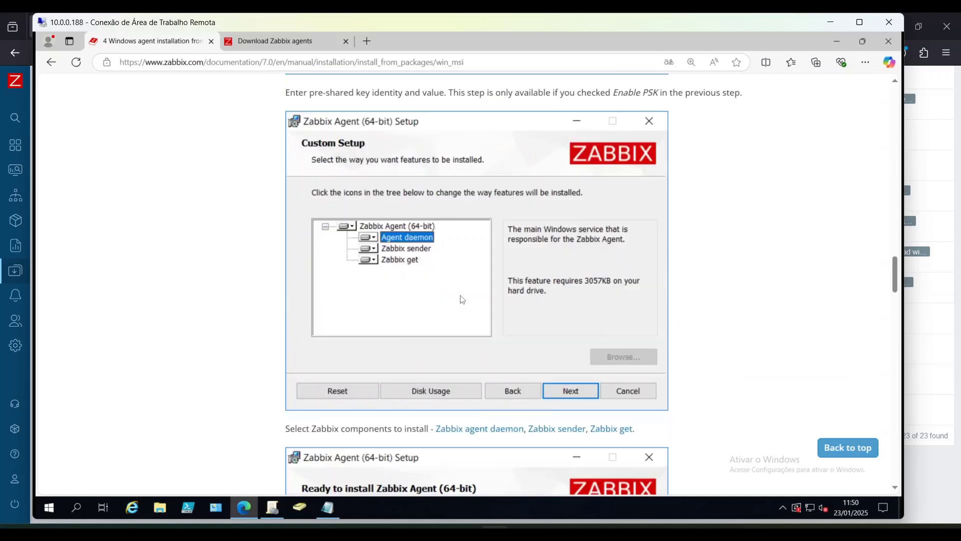
pyautogui.scroll(-8, 462, 299)
pyautogui.scroll(15, 463, 296)
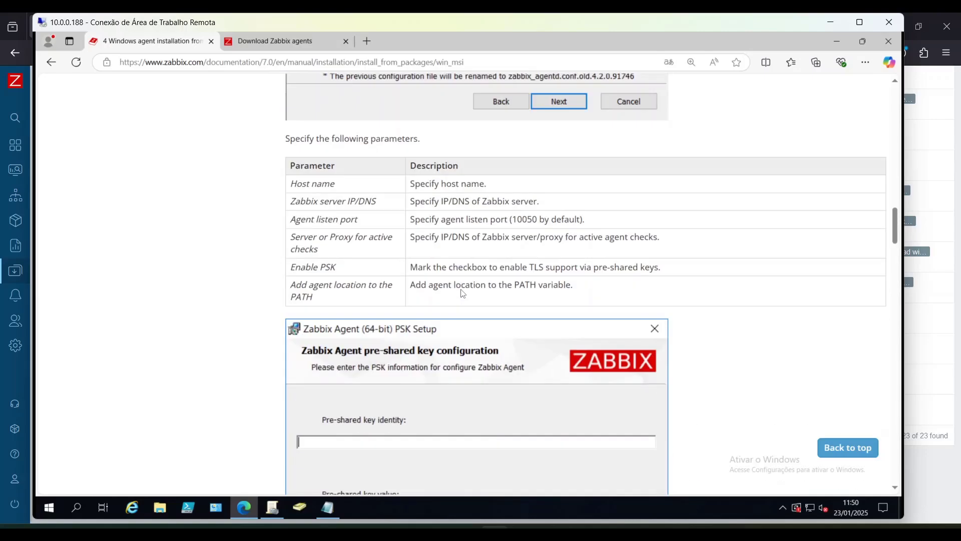
pyautogui.scroll(5, 463, 294)
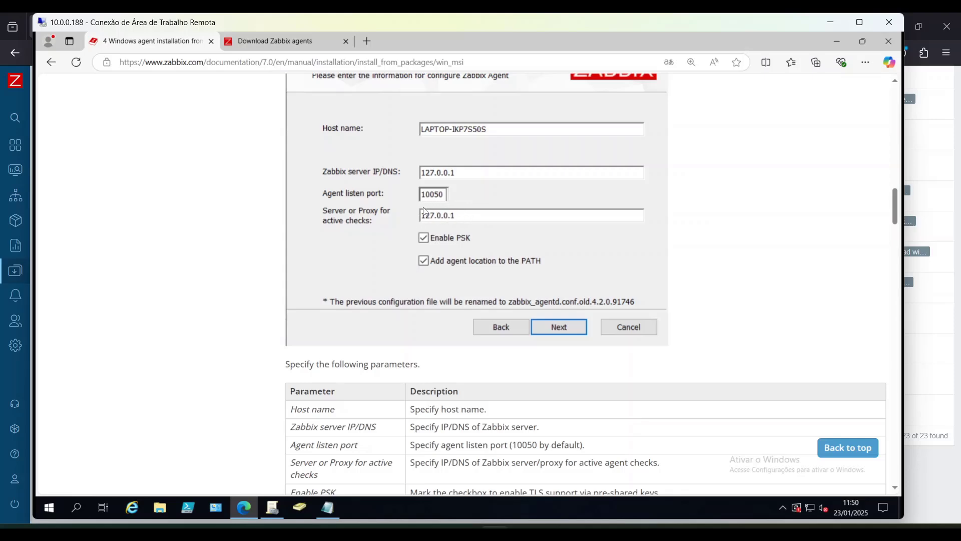
pyautogui.scroll(-15, 478, 272)
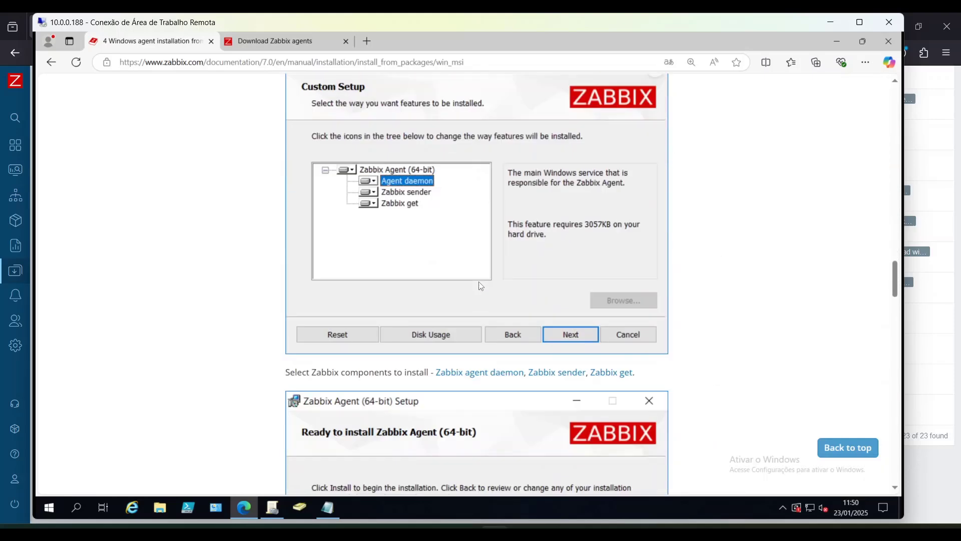
# Find the "Command-line based installation" section and examine its supported parameters, in particular the ENABLEPATH description.
pyautogui.scroll(-15, 481, 286)
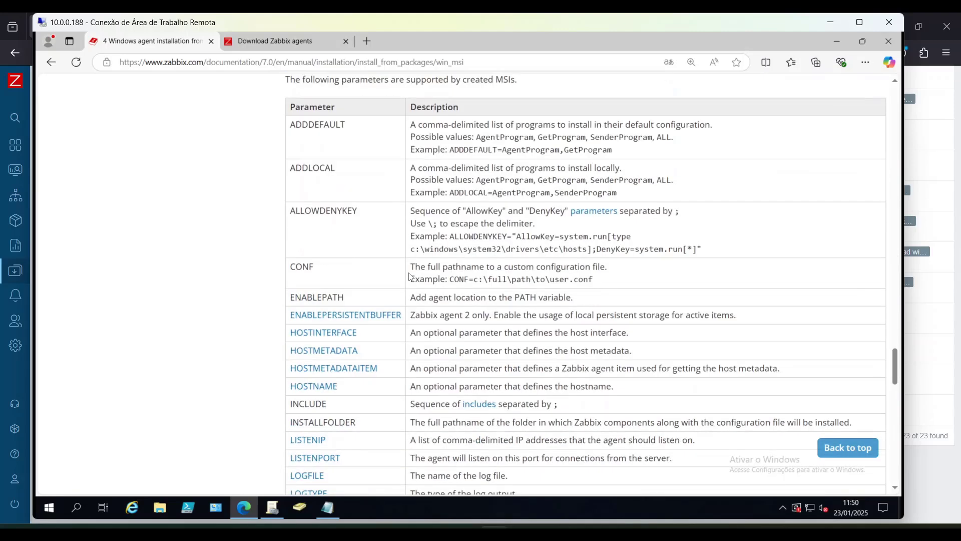
pyautogui.scroll(2, 409, 277)
pyautogui.moveTo(285, 157); pyautogui.dragTo(488, 158)
pyautogui.moveTo(413, 180); pyautogui.dragTo(285, 176)
pyautogui.click(415, 175)
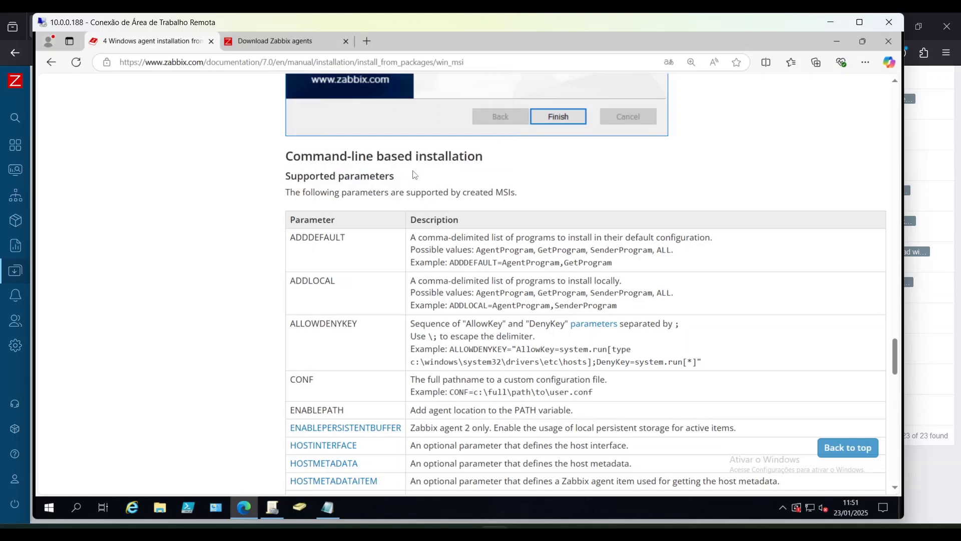
pyautogui.doubleClick(349, 156)
pyautogui.scroll(-3, 349, 320)
pyautogui.moveTo(290, 240); pyautogui.dragTo(337, 243)
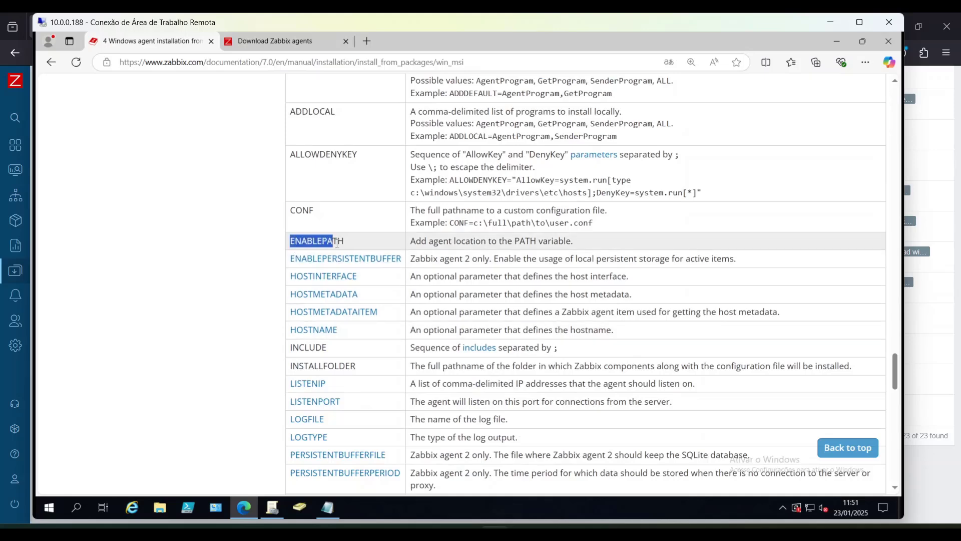
pyautogui.click(451, 244)
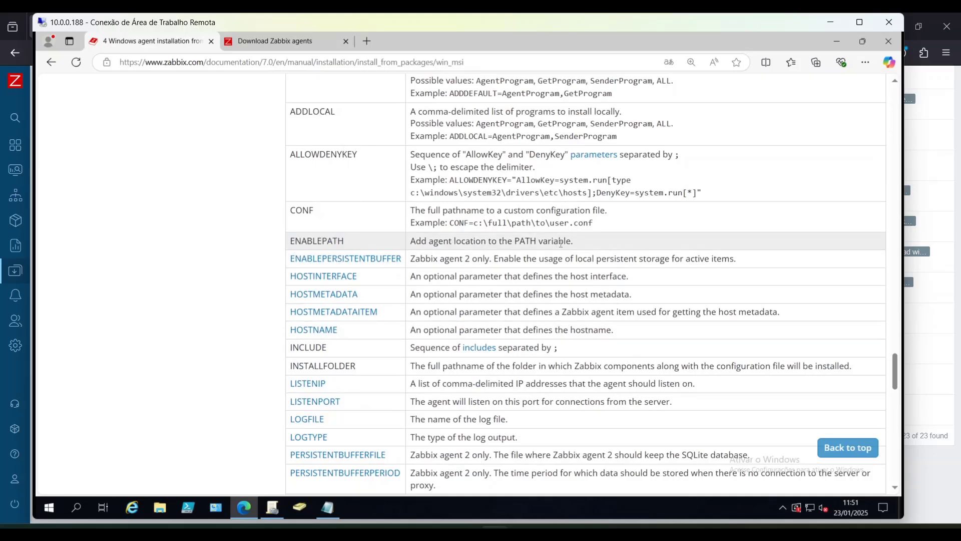
pyautogui.moveTo(566, 241); pyautogui.dragTo(433, 241)
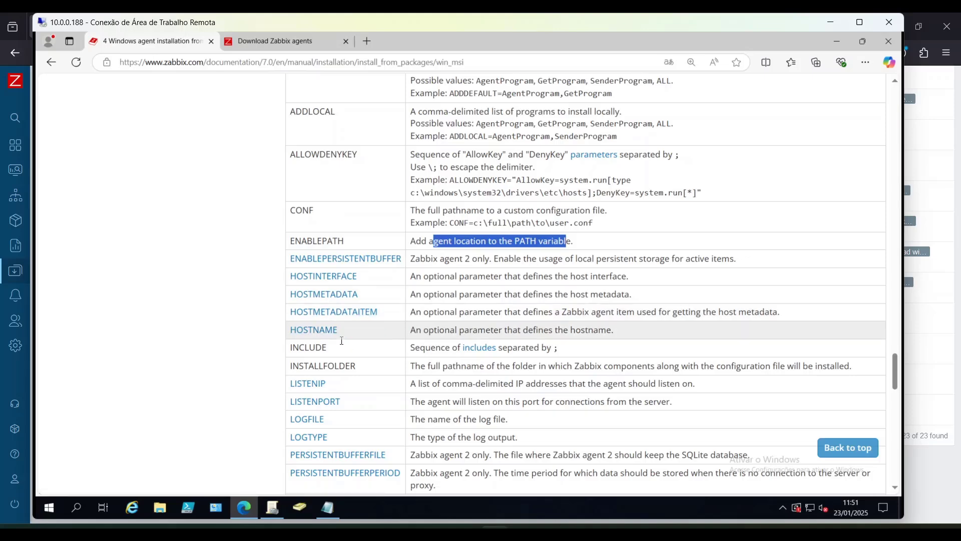
# Read through the remaining supported MSI parameters, from the host and server settings to the TLS options.
pyautogui.scroll(-1, 359, 398)
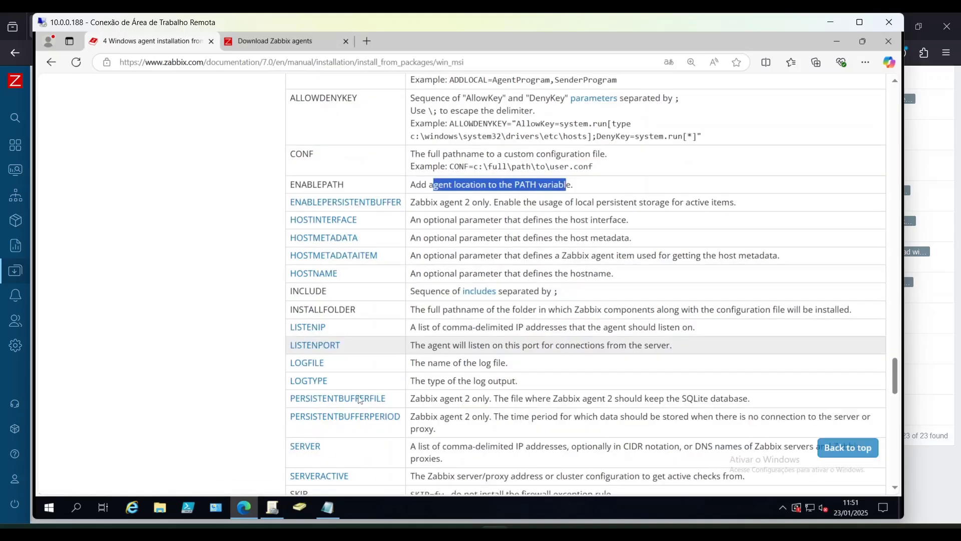
pyautogui.scroll(-2, 350, 399)
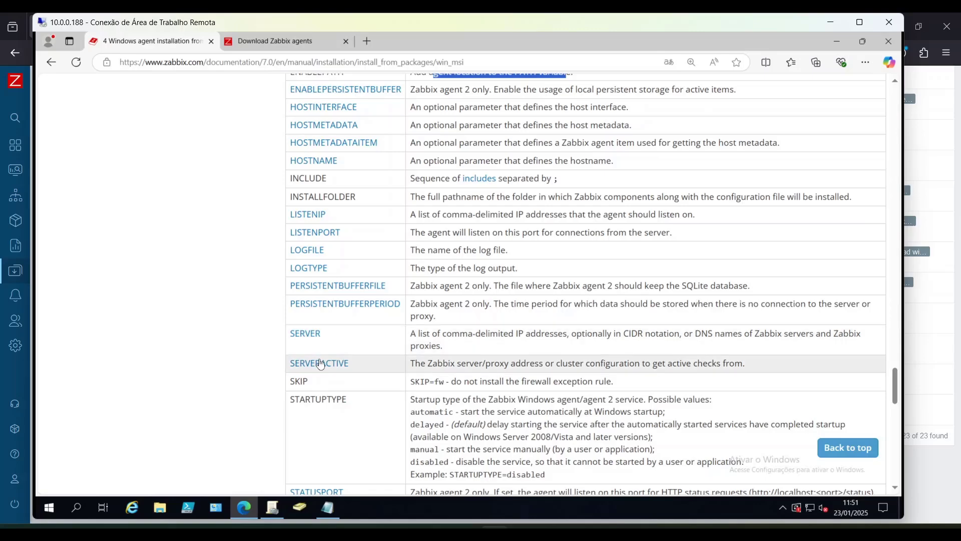
pyautogui.scroll(-5, 359, 399)
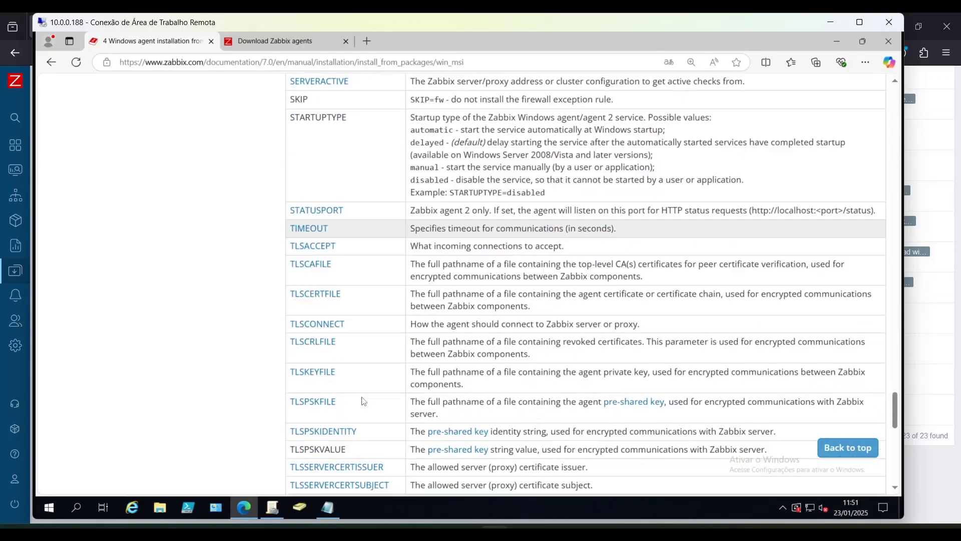
pyautogui.scroll(-3, 364, 401)
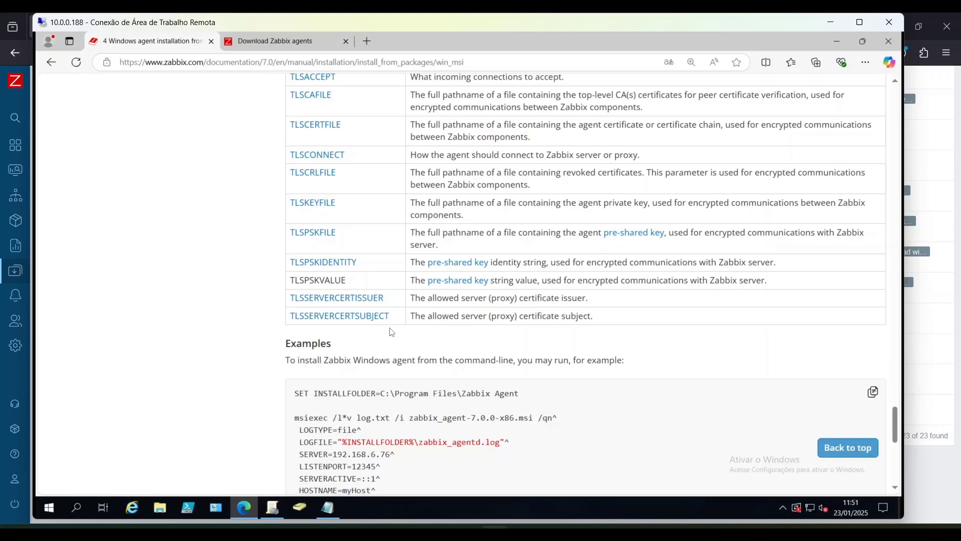
# Look over the msiexec command-line examples for installing the Zabbix Windows agent.
pyautogui.scroll(-5, 380, 333)
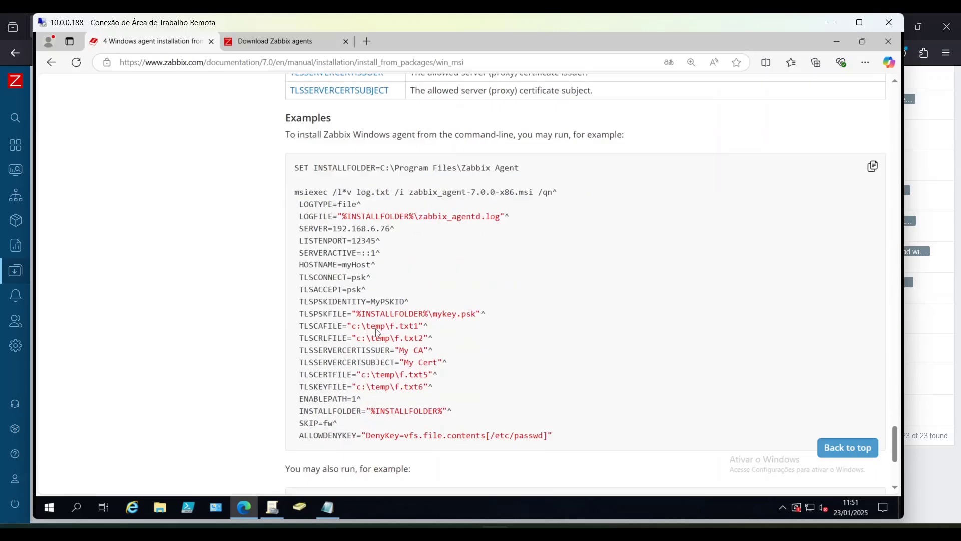
pyautogui.scroll(-1, 376, 323)
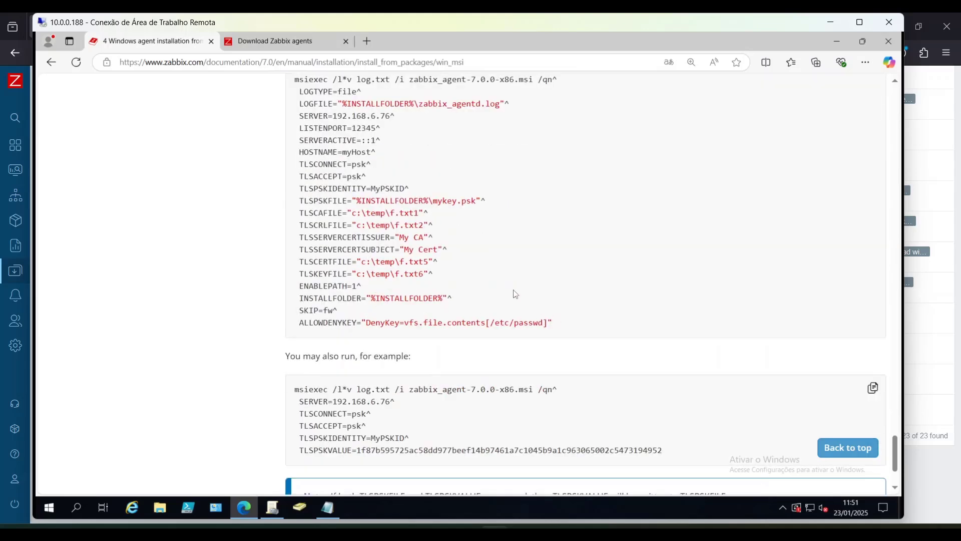
pyautogui.scroll(2, 471, 269)
pyautogui.scroll(-4, 354, 329)
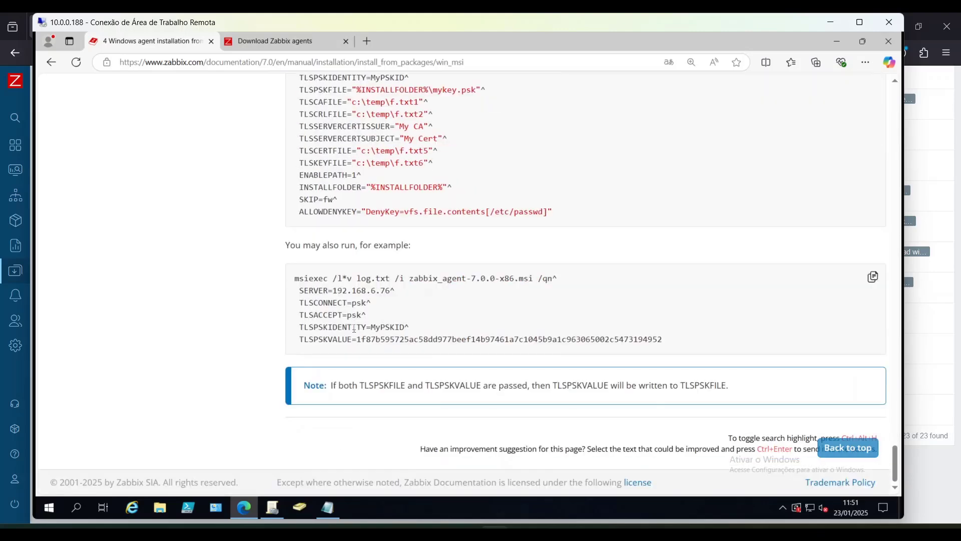
# Examine the shorter msiexec example in detail, focusing on the msiexec command, the /i switch and the MSI file name.
pyautogui.moveTo(295, 278); pyautogui.dragTo(693, 341)
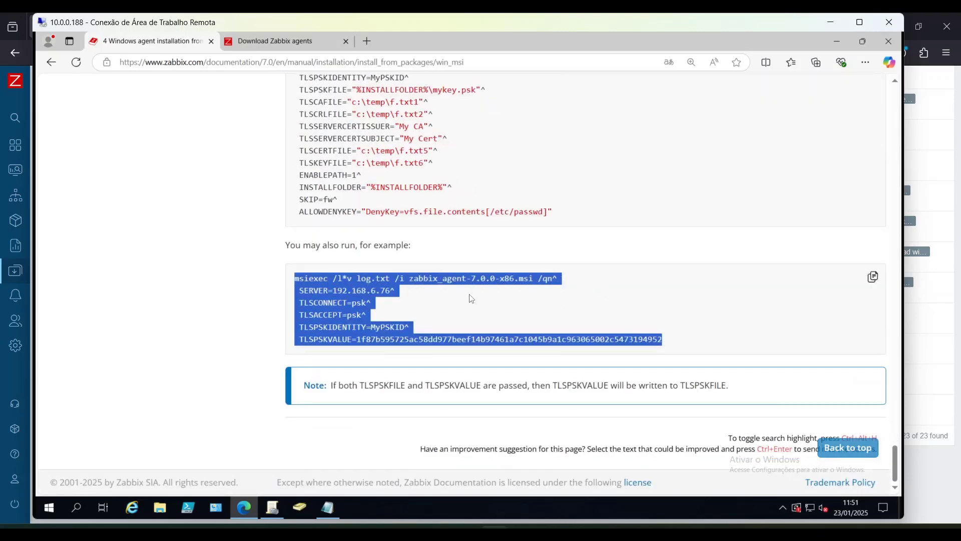
pyautogui.click(324, 280)
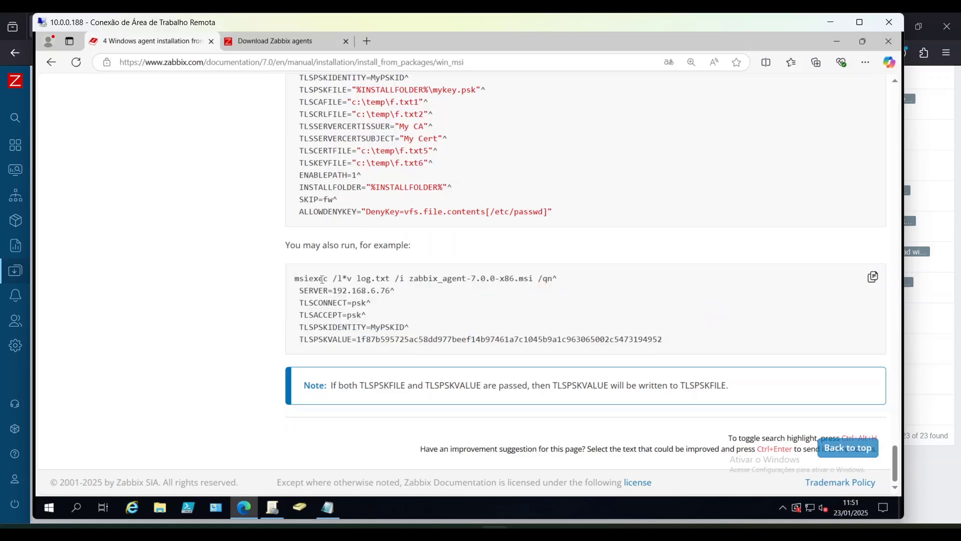
pyautogui.doubleClick(325, 279)
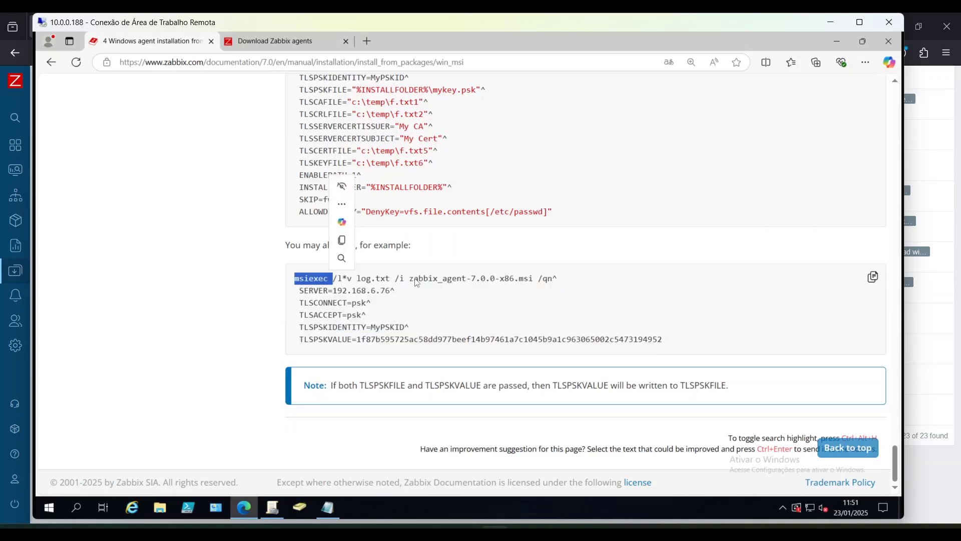
pyautogui.moveTo(408, 279); pyautogui.dragTo(543, 277)
pyautogui.click(402, 277)
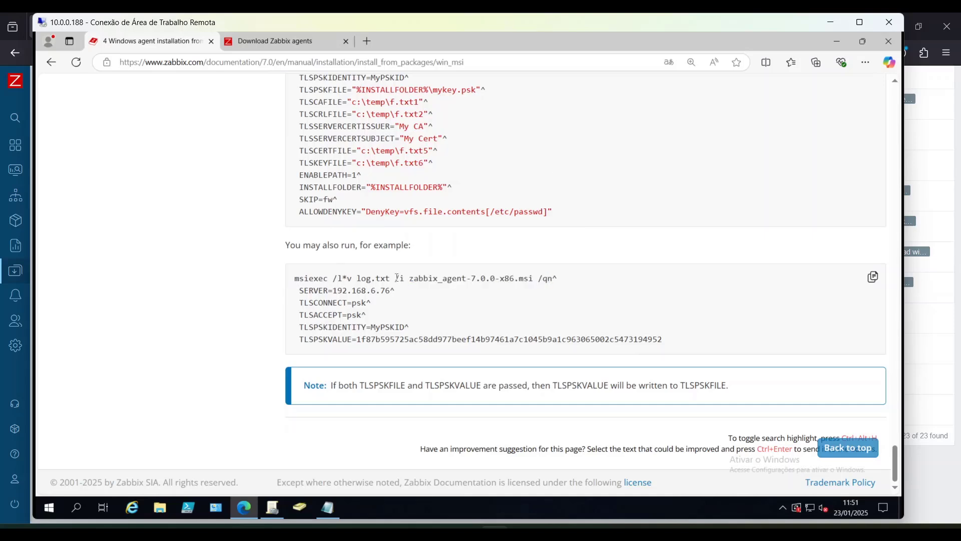
pyautogui.moveTo(404, 277); pyautogui.dragTo(395, 279)
pyautogui.click(442, 279)
pyautogui.moveTo(538, 279); pyautogui.dragTo(408, 279)
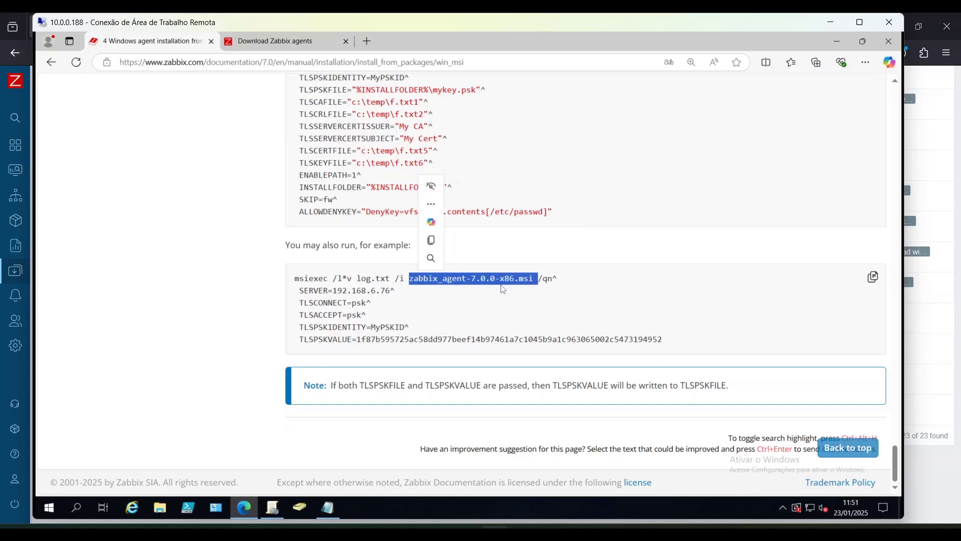
# Examine the /qn switch and the SERVER, TLSCONNECT and TLSPSKIDENTITY parameters in the shorter msiexec example.
pyautogui.moveTo(543, 278); pyautogui.dragTo(554, 282)
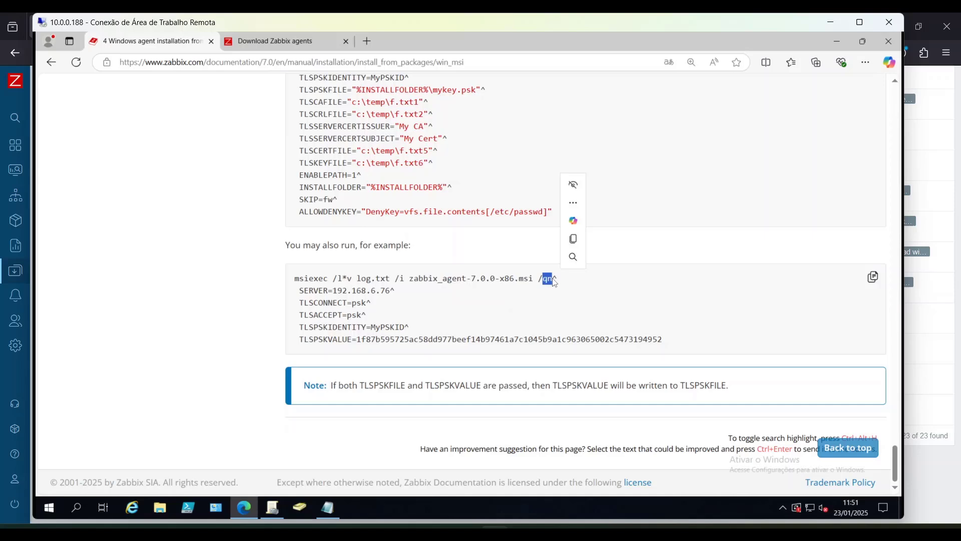
pyautogui.click(300, 289)
pyautogui.moveTo(388, 290)
pyautogui.mouseDown()
pyautogui.moveTo(401, 294)
pyautogui.moveTo(395, 305)
pyautogui.mouseUp()
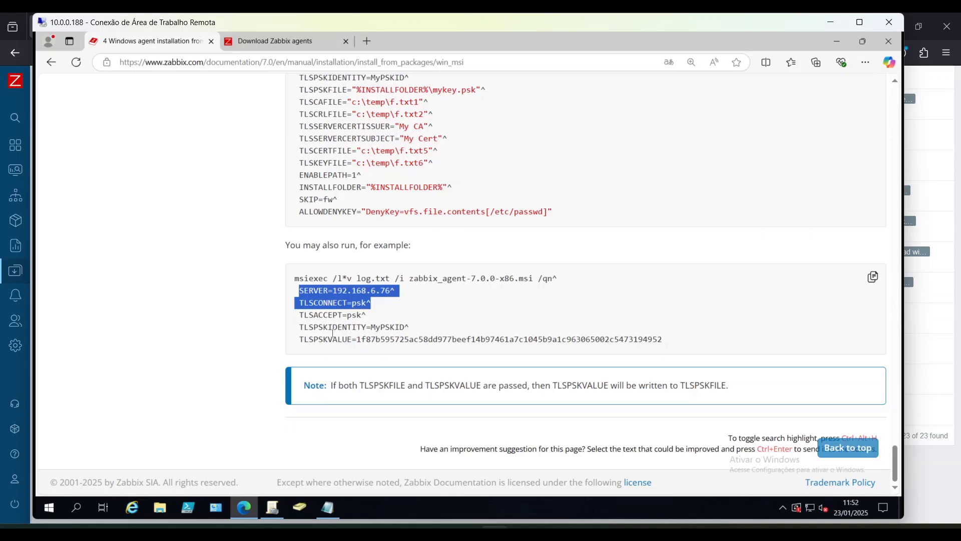
pyautogui.moveTo(308, 328); pyautogui.dragTo(415, 337)
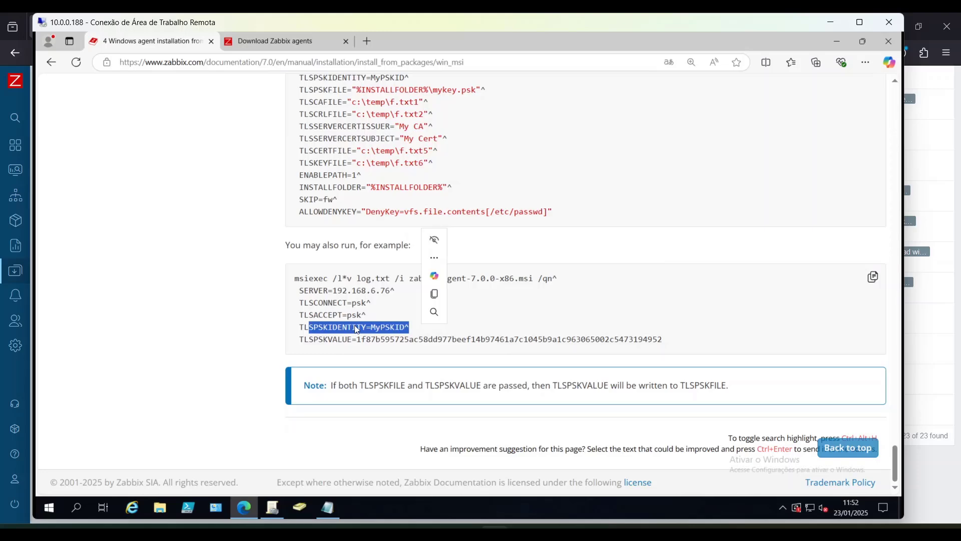
# Switch to the ZBX-AGENT note in Notepad and examine the PowerShell executable path on its first line.
pyautogui.click(332, 502)
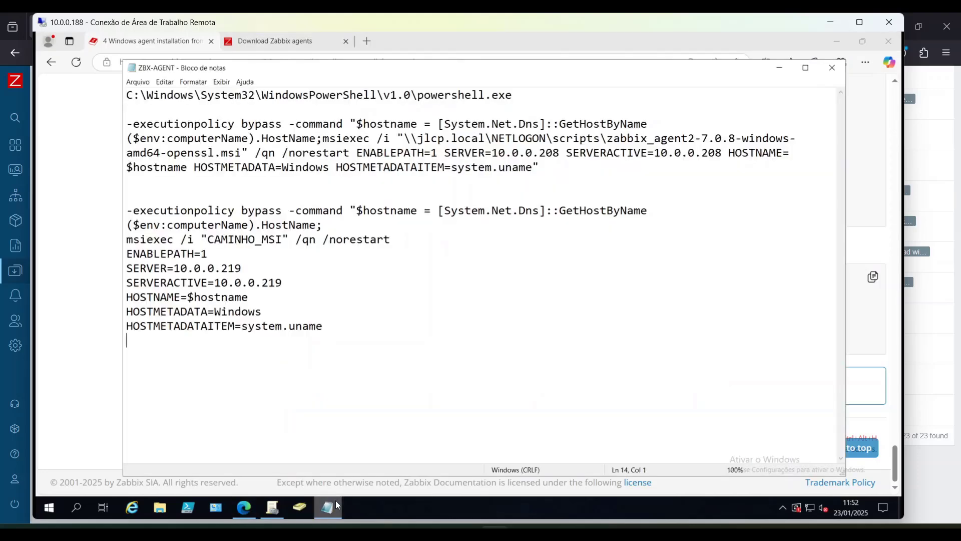
pyautogui.click(248, 192)
pyautogui.click(165, 115)
pyautogui.click(135, 98)
pyautogui.hotkey('shift', 'End')
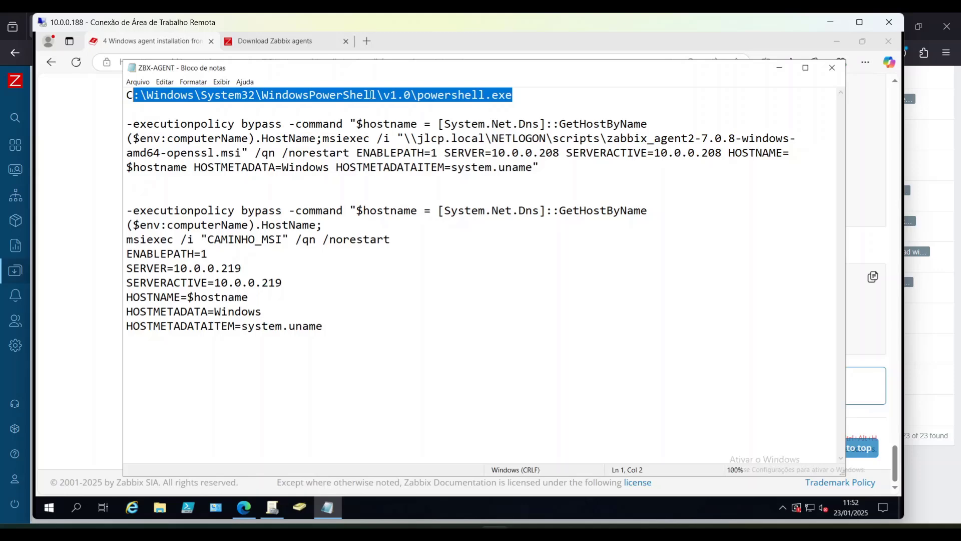
pyautogui.doubleClick(401, 94)
pyautogui.moveTo(528, 92); pyautogui.dragTo(126, 90)
pyautogui.click(223, 126)
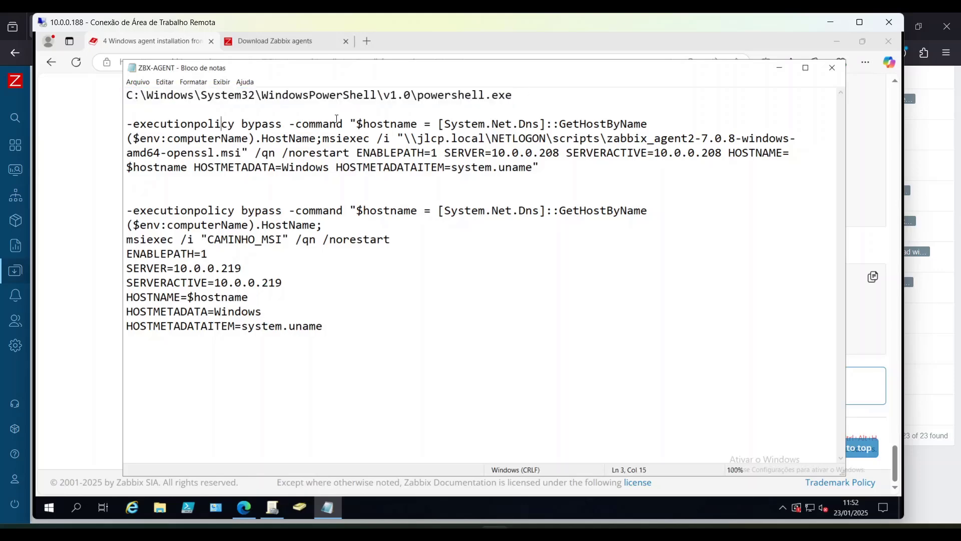
# Examine the quoted command after -command, focusing on the $hostname variable and its GetHostByName lookup of the computer name.
pyautogui.moveTo(350, 124); pyautogui.dragTo(533, 167)
pyautogui.click(505, 154)
pyautogui.moveTo(364, 124)
pyautogui.mouseDown()
pyautogui.moveTo(418, 124)
pyautogui.moveTo(357, 123)
pyautogui.mouseUp()
pyautogui.click(419, 124)
pyautogui.click(478, 124)
pyautogui.moveTo(248, 138); pyautogui.dragTo(173, 138)
pyautogui.click(346, 150)
pyautogui.doubleClick(296, 136)
pyautogui.click(295, 136)
# Read through the msiexec call in the one-line command, from the NETLOGON MSI path and /qn /norestart switches to the agent parameters.
pyautogui.moveTo(323, 138); pyautogui.dragTo(368, 141)
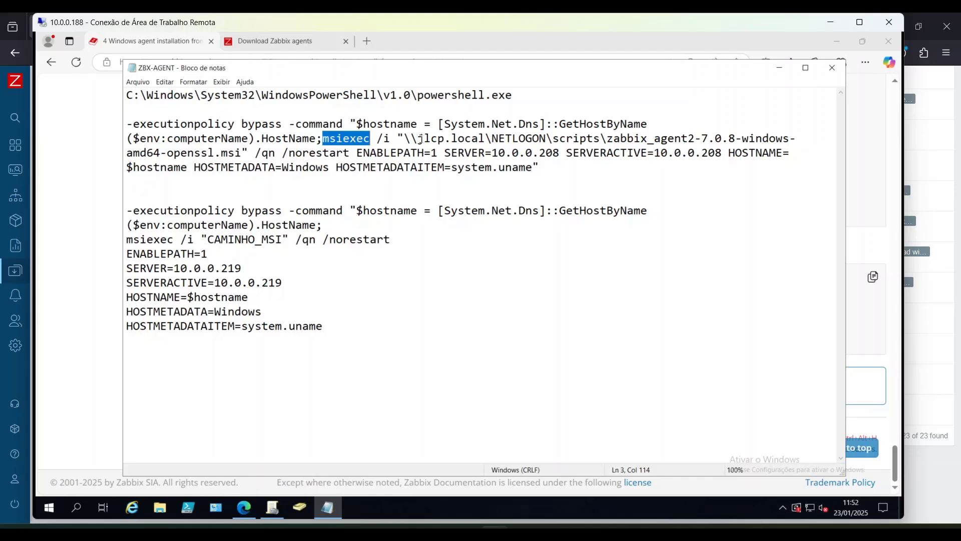
pyautogui.moveTo(410, 138); pyautogui.dragTo(243, 154)
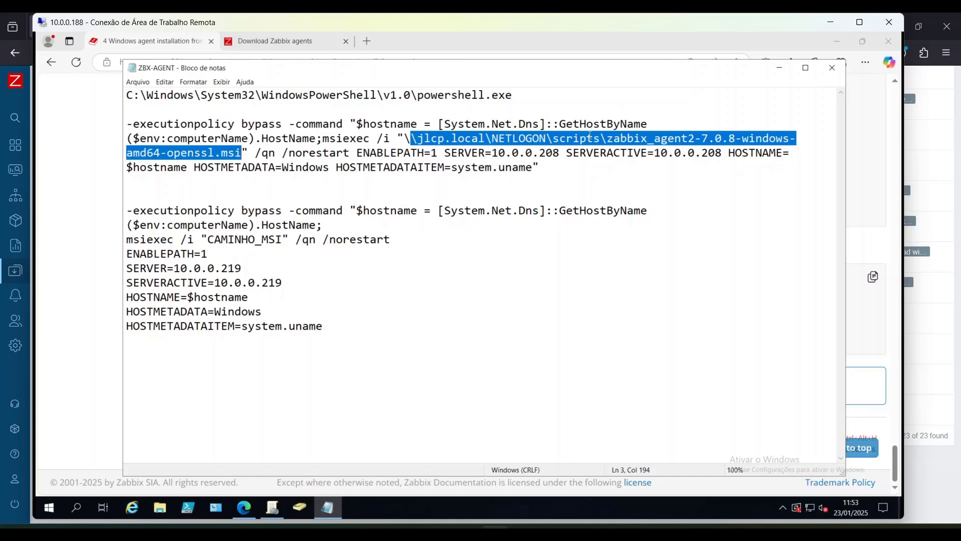
pyautogui.moveTo(546, 139); pyautogui.dragTo(275, 153)
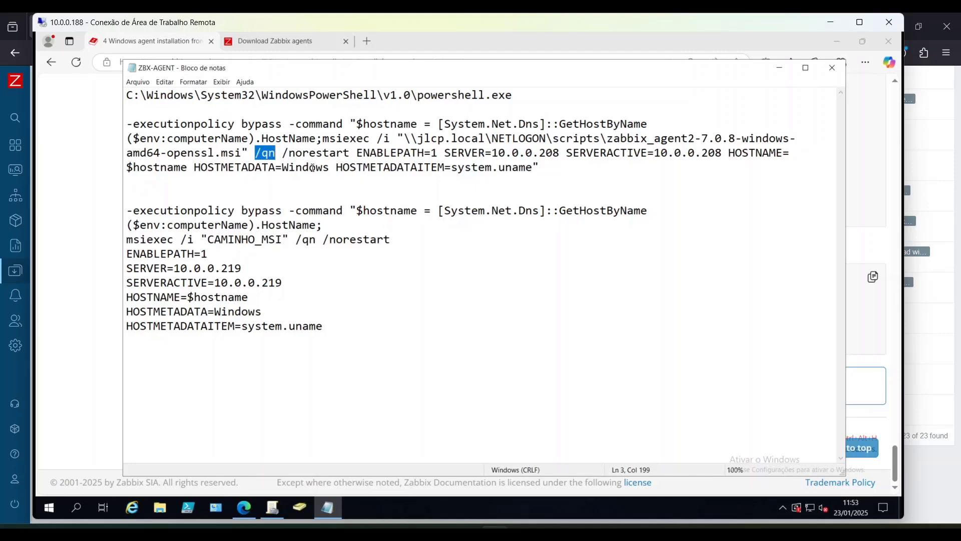
pyautogui.moveTo(288, 153); pyautogui.dragTo(535, 166)
pyautogui.click(350, 153)
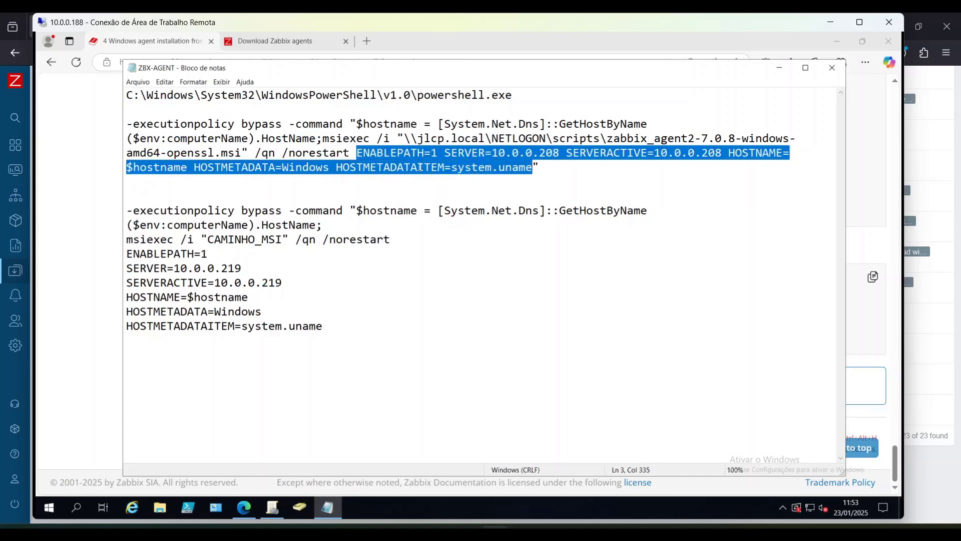
pyautogui.click(407, 154)
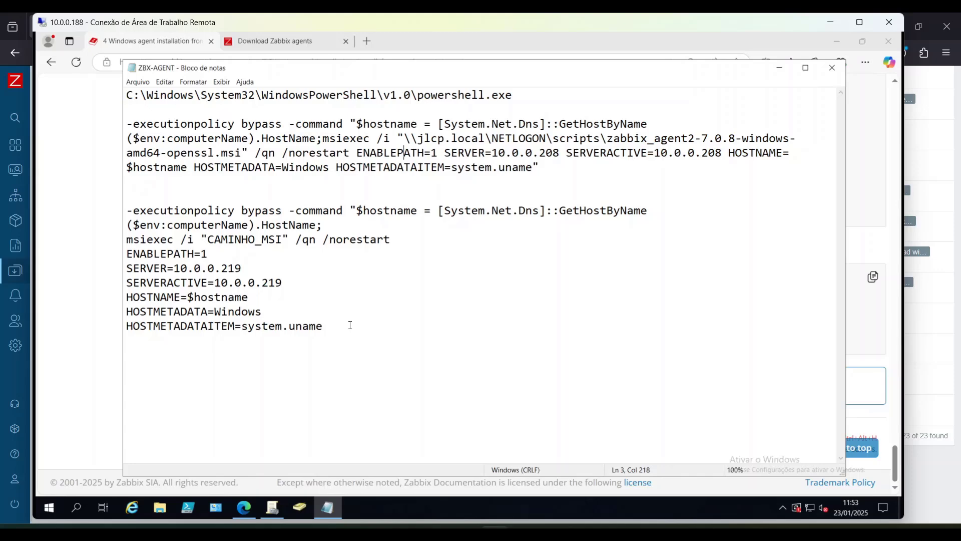
# Examine the HOSTMETADATA and HOSTMETADATAITEM lines at the end of the note's multi-line command version.
pyautogui.moveTo(350, 325); pyautogui.dragTo(126, 312)
pyautogui.click(181, 283)
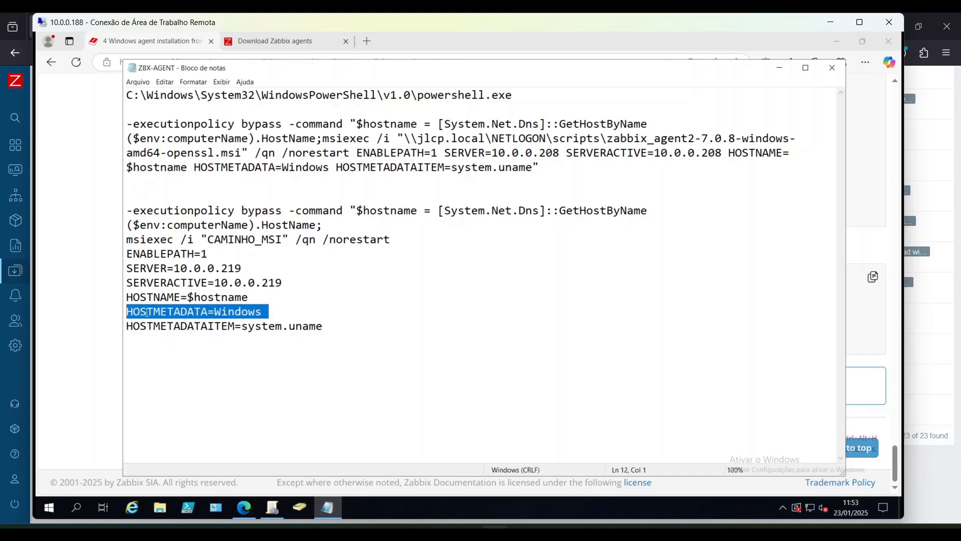
pyautogui.moveTo(324, 326); pyautogui.dragTo(134, 312)
pyautogui.click(358, 330)
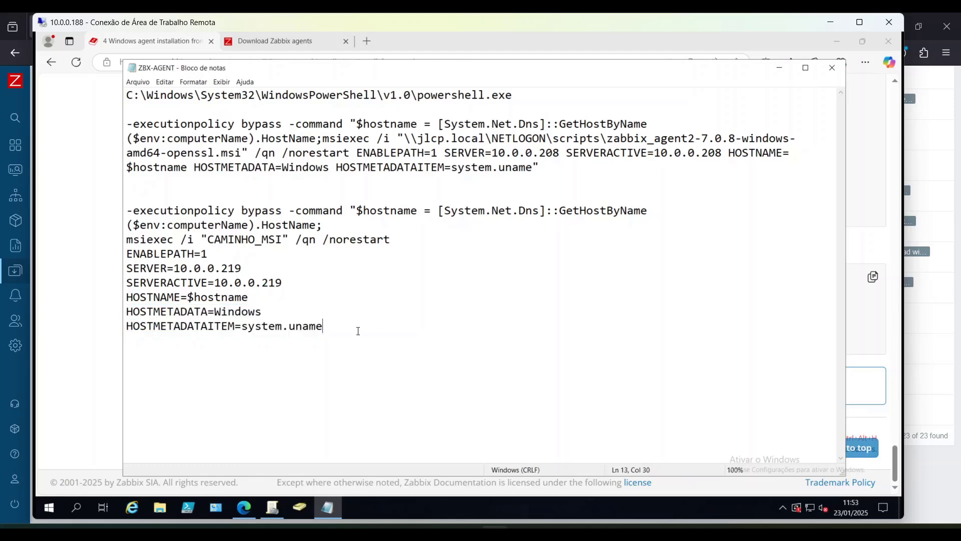
pyautogui.click(445, 193)
# Switch to Group Policy Management and expand the jlcp.local domain in the forest tree.
pyautogui.click(272, 507)
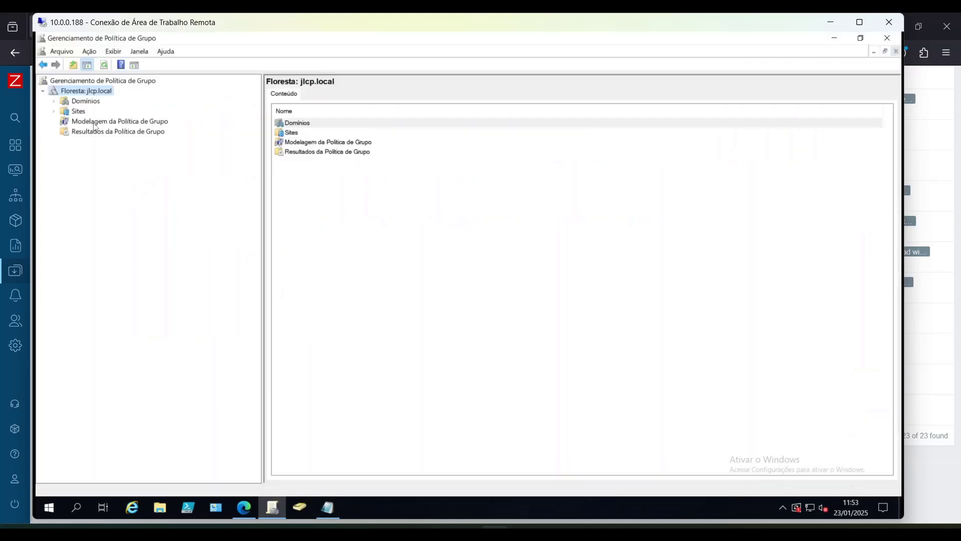
pyautogui.click(124, 83)
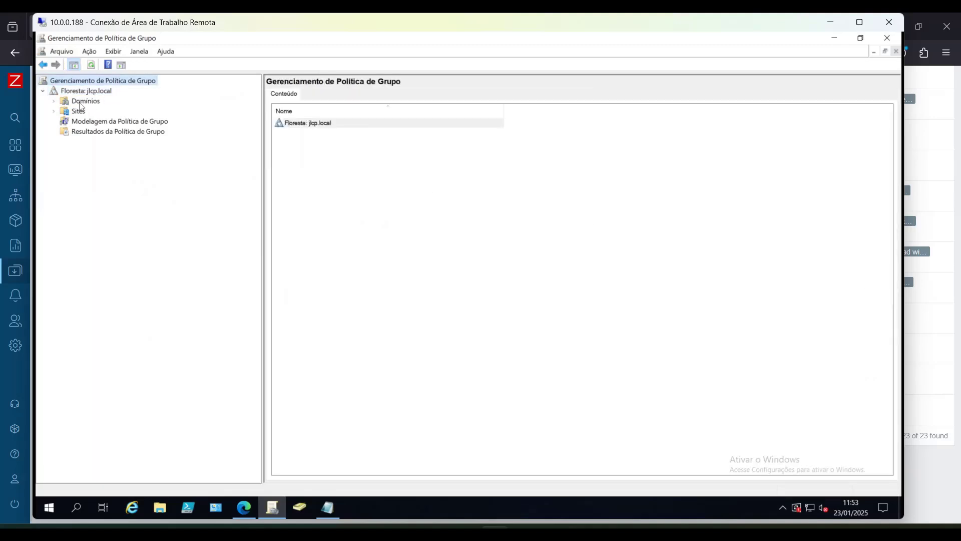
pyautogui.click(55, 100)
pyautogui.doubleClick(86, 115)
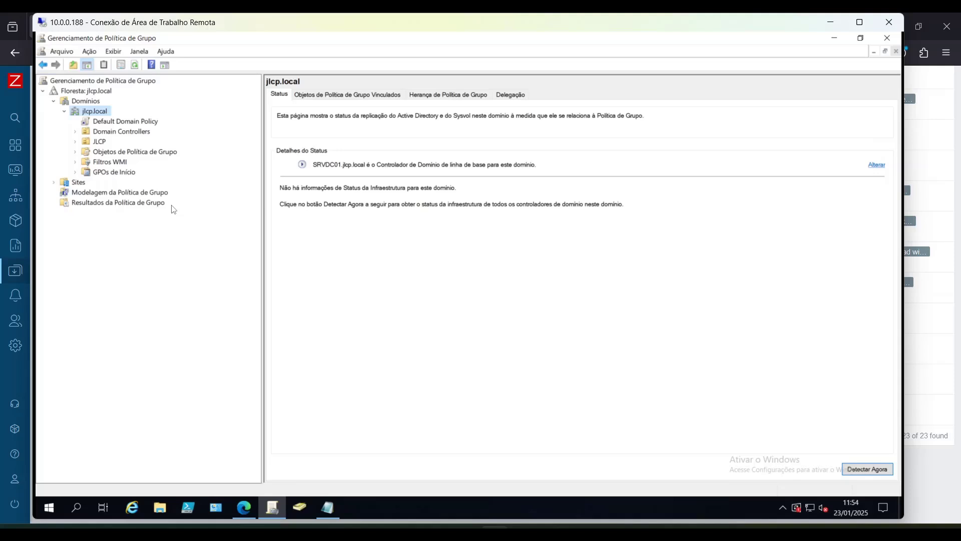
# Create a new GPO named "Zabbix Agent2" linked to the jlcp.local domain, with no source starter GPO.
pyautogui.rightClick(107, 111)
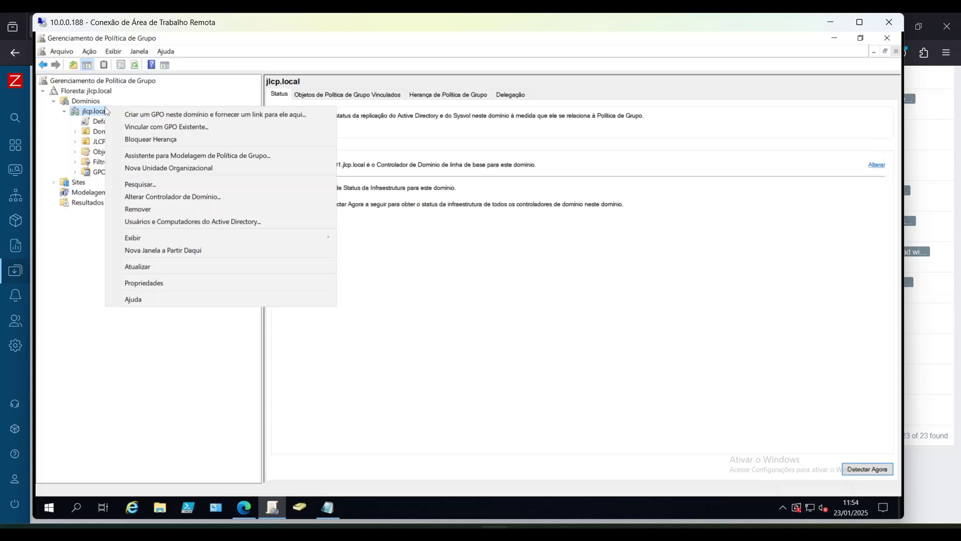
pyautogui.click(152, 115)
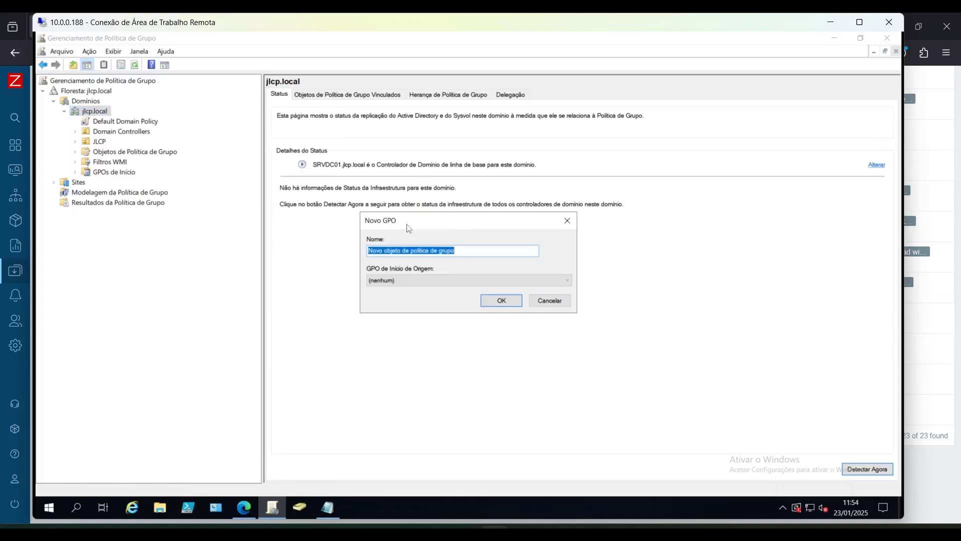
pyautogui.click(463, 252)
pyautogui.moveTo(463, 252); pyautogui.dragTo(363, 251)
pyautogui.write('Zabbix')
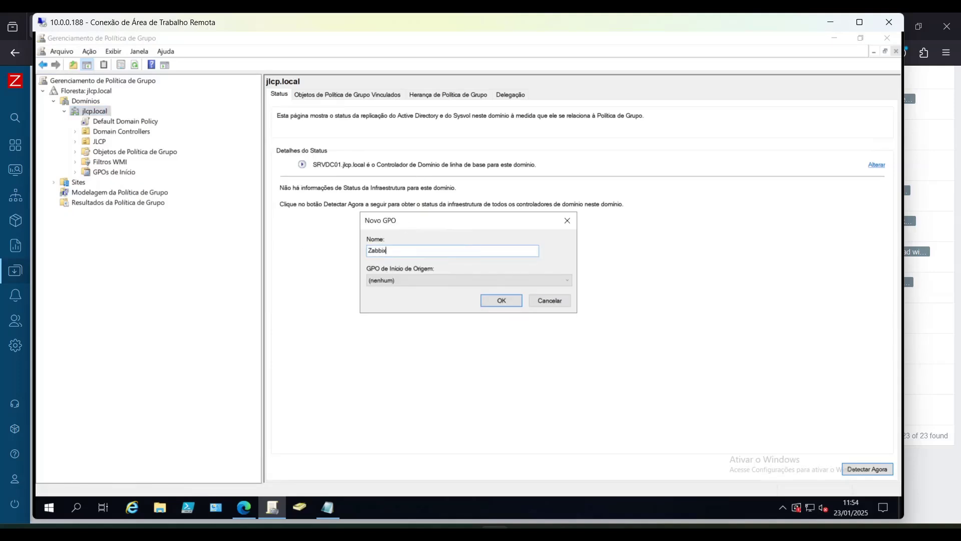
pyautogui.write(' Agent Insall')
pyautogui.press('Left')
pyautogui.press('Left')
pyautogui.press('Left')
pyautogui.write('t')
pyautogui.click(502, 302)
pyautogui.click(542, 297)
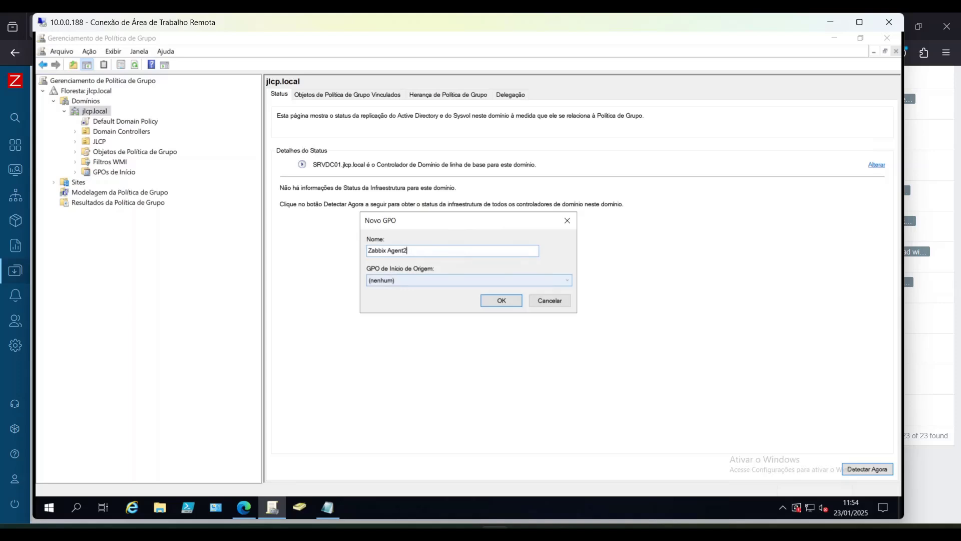
pyautogui.click(506, 298)
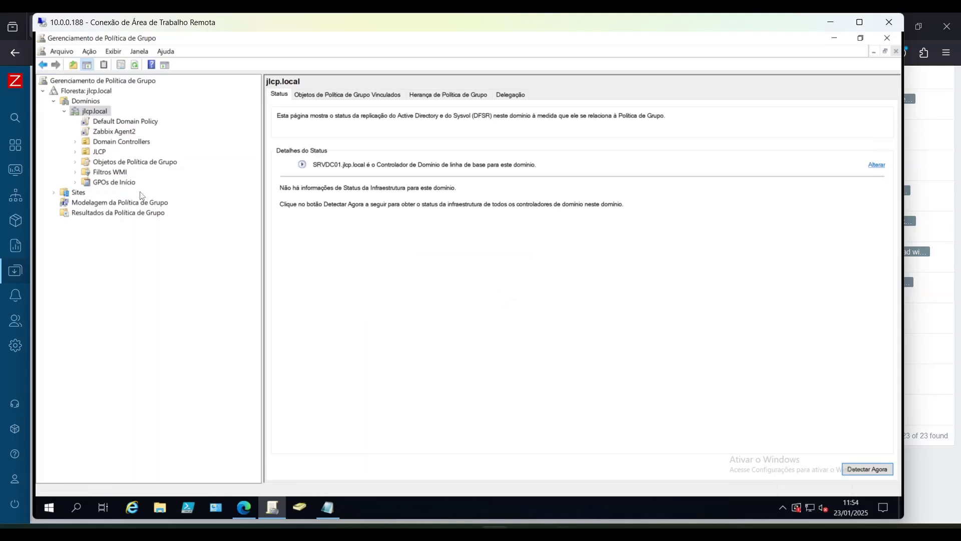
# Review the Zabbix Agent2 GPO's scope, details and full settings report, focusing on the AUTORIDADE NT\SISTEMA delegation entry.
pyautogui.click(90, 132)
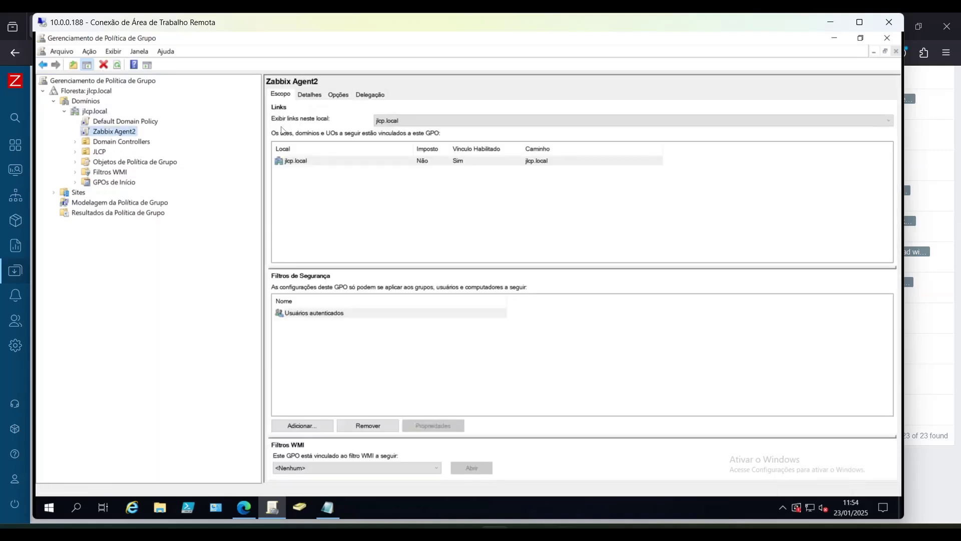
pyautogui.click(310, 96)
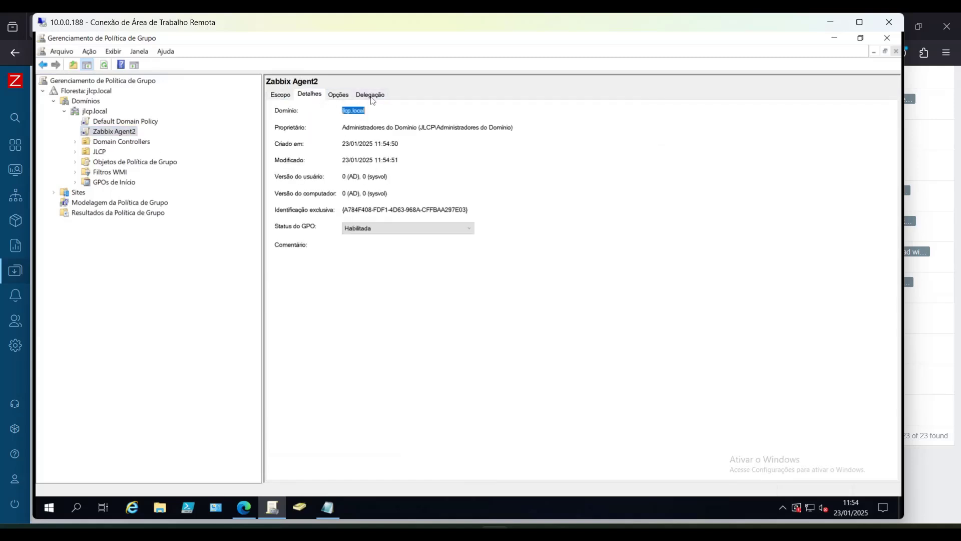
pyautogui.click(332, 97)
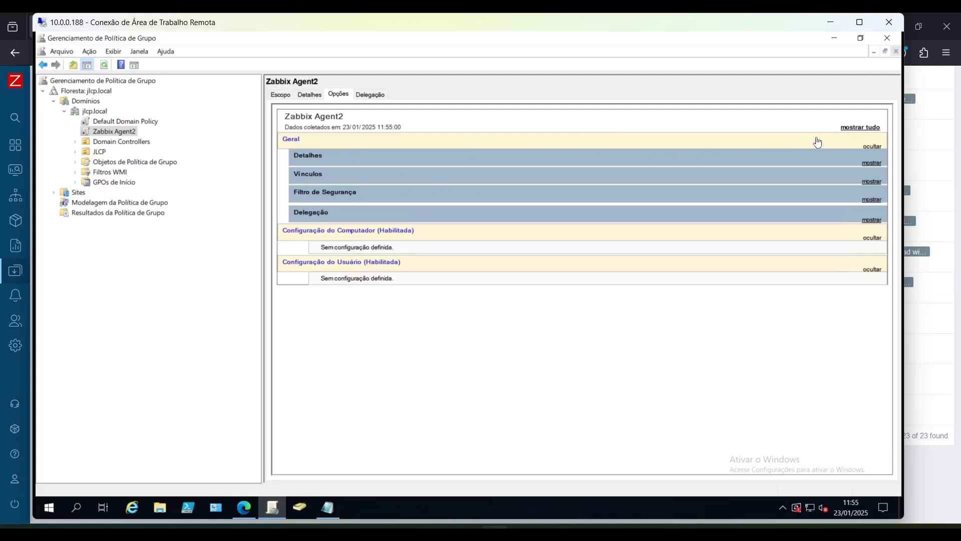
pyautogui.click(853, 128)
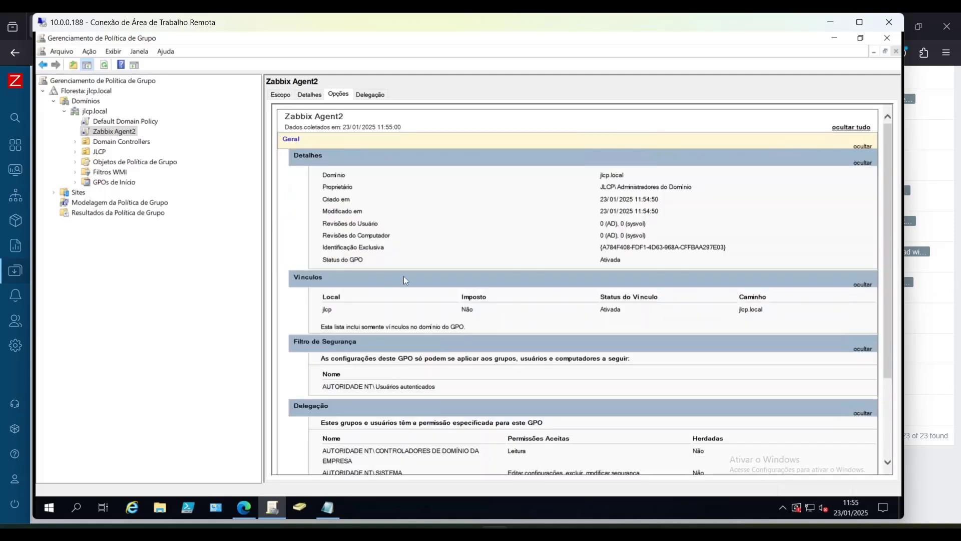
pyautogui.scroll(-3, 453, 330)
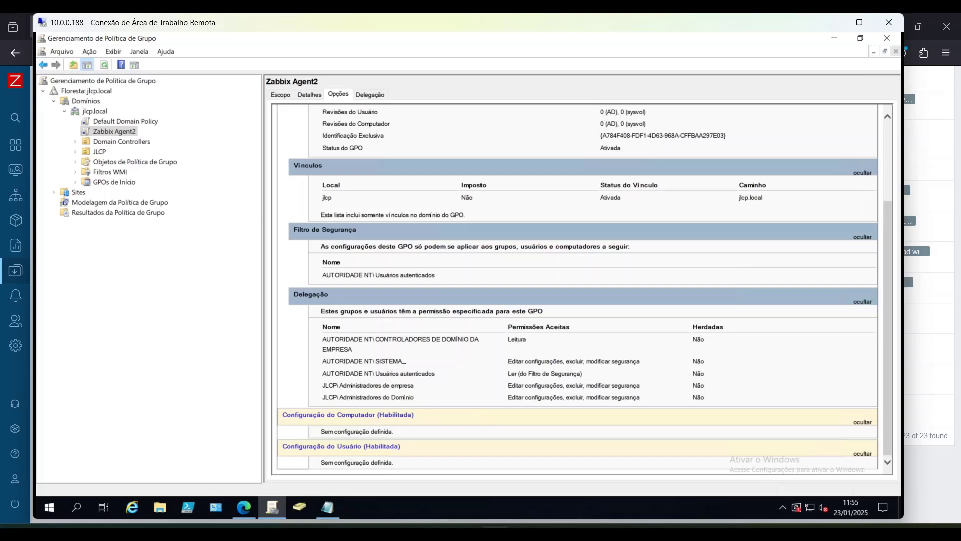
pyautogui.tripleClick(352, 364)
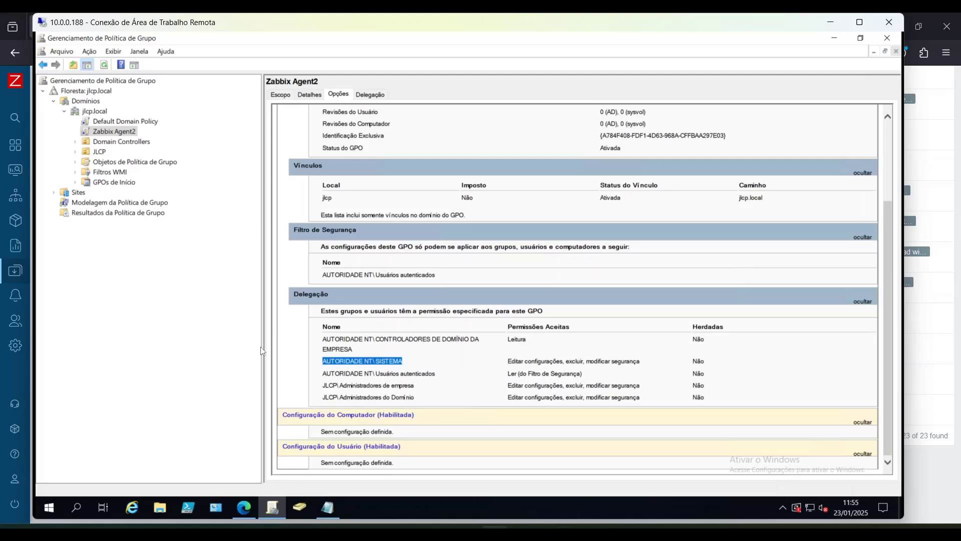
# Search Windows for the Task Scheduler (Agendador de Tarefas) and open it.
pyautogui.click(75, 509)
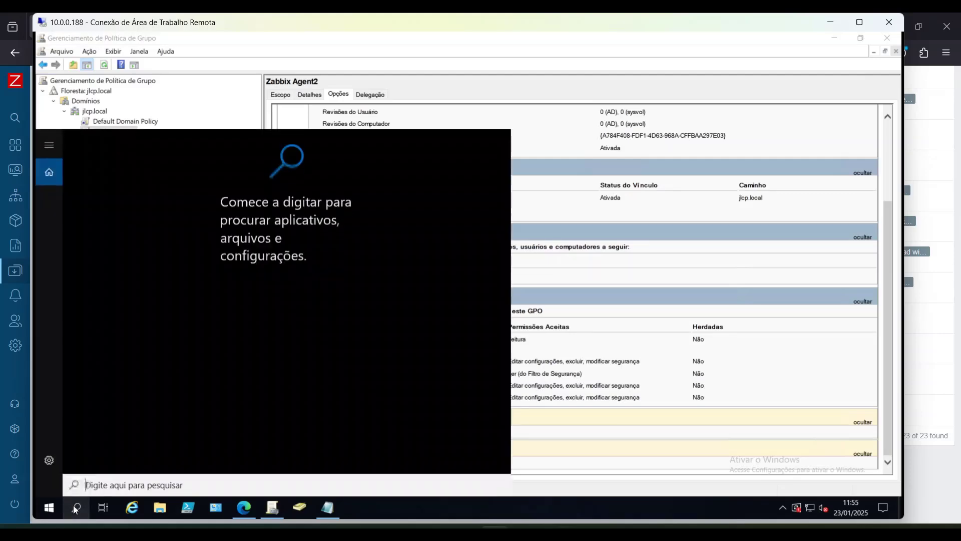
pyautogui.write('task')
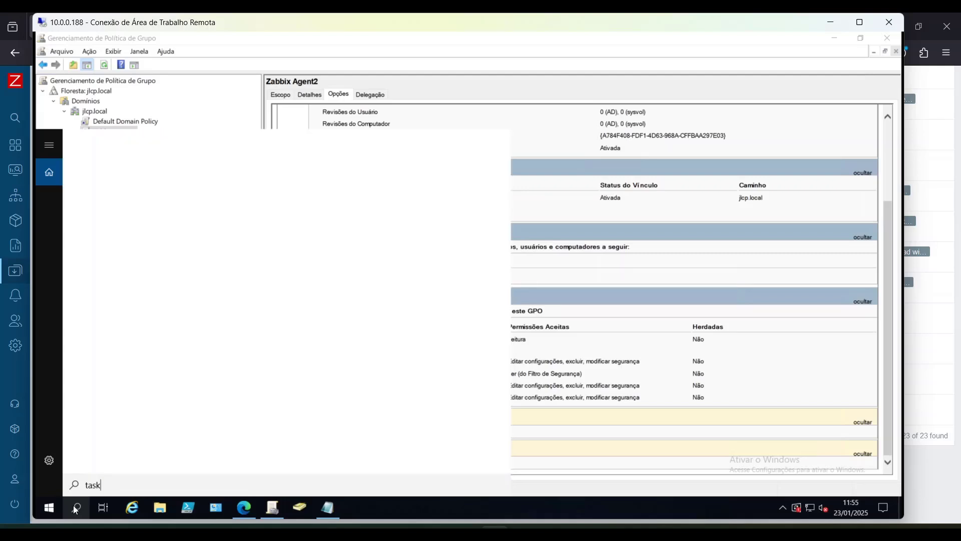
pyautogui.press('BackSpace')
pyautogui.press('BackSpace')
pyautogui.press('BackSpace')
pyautogui.press('BackSpace')
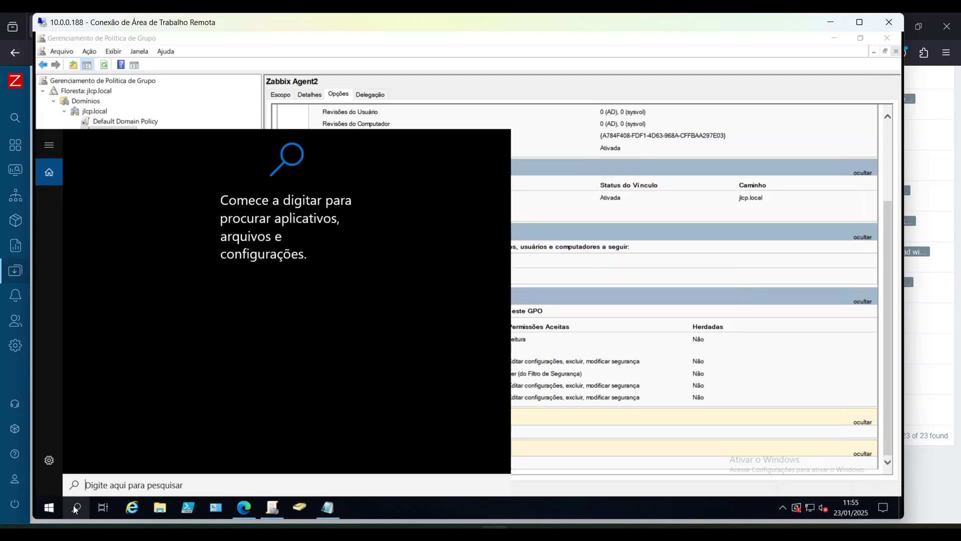
pyautogui.write('agendad')
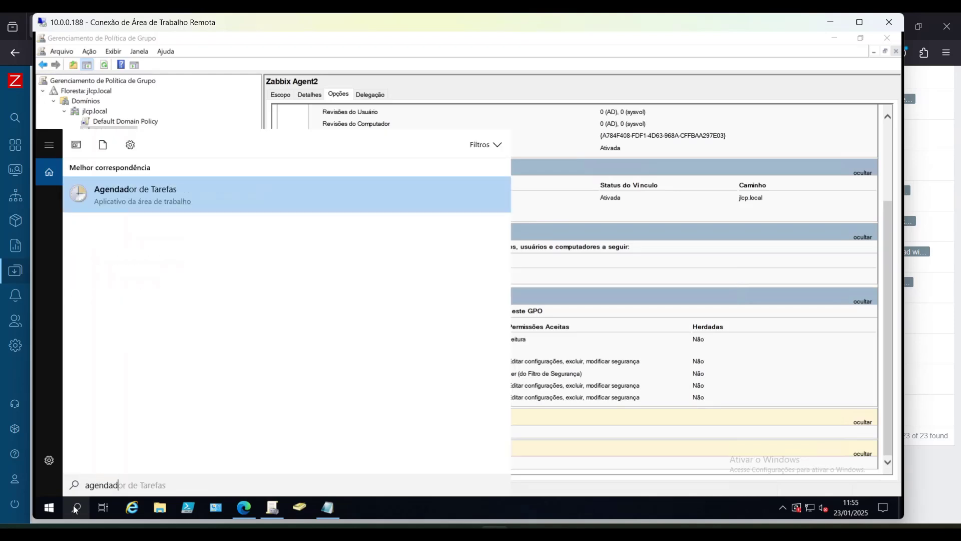
pyautogui.click(196, 201)
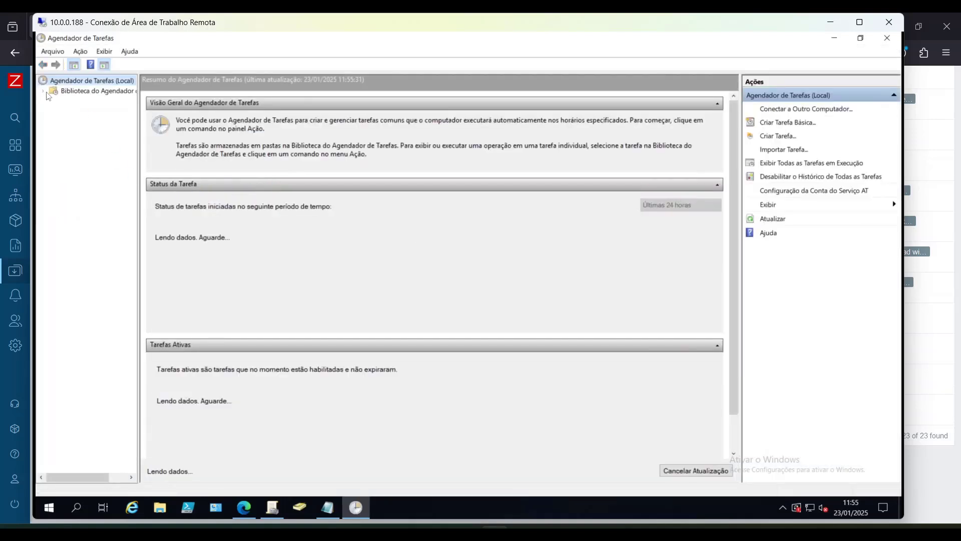
# Look over the scheduled tasks in the Task Scheduler library, then return to the Group Policy console.
pyautogui.click(83, 92)
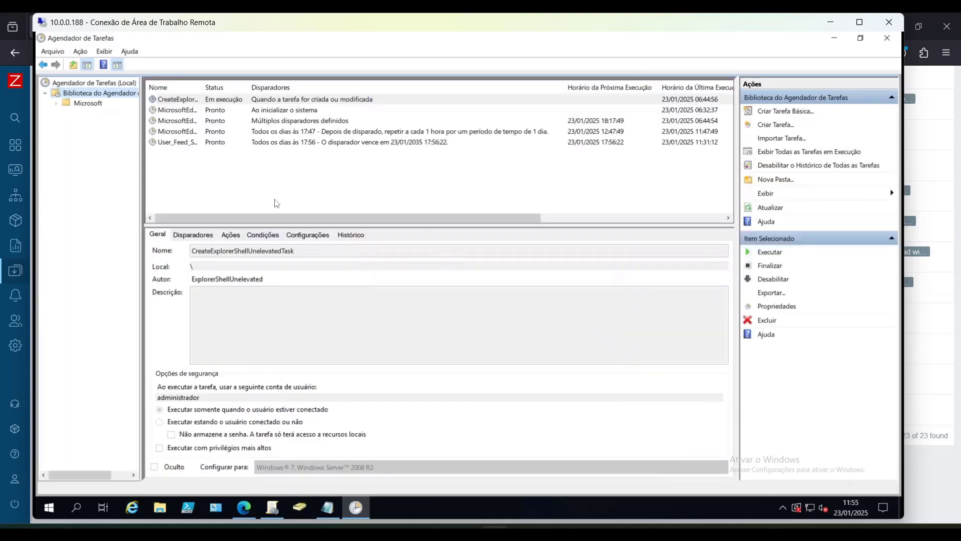
pyautogui.moveTo(297, 195); pyautogui.dragTo(156, 101)
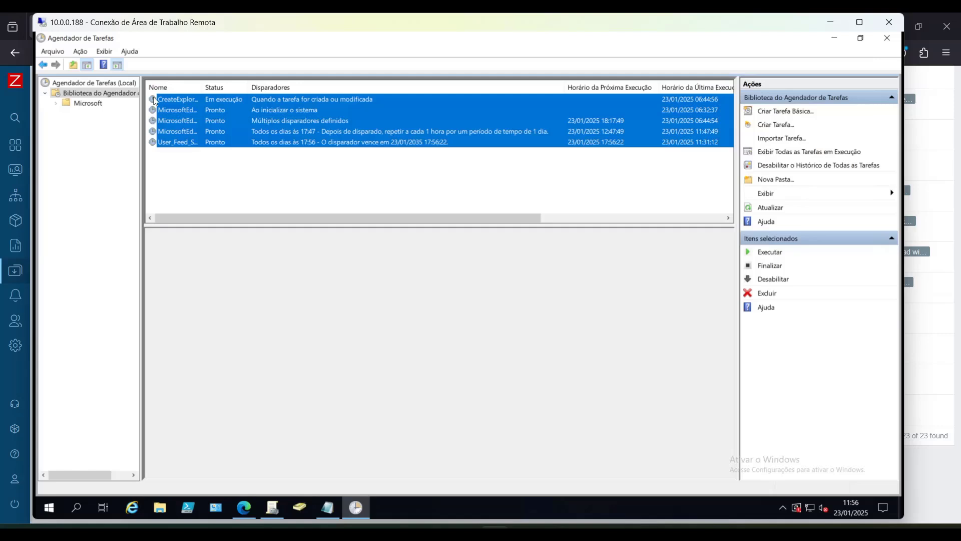
pyautogui.click(834, 38)
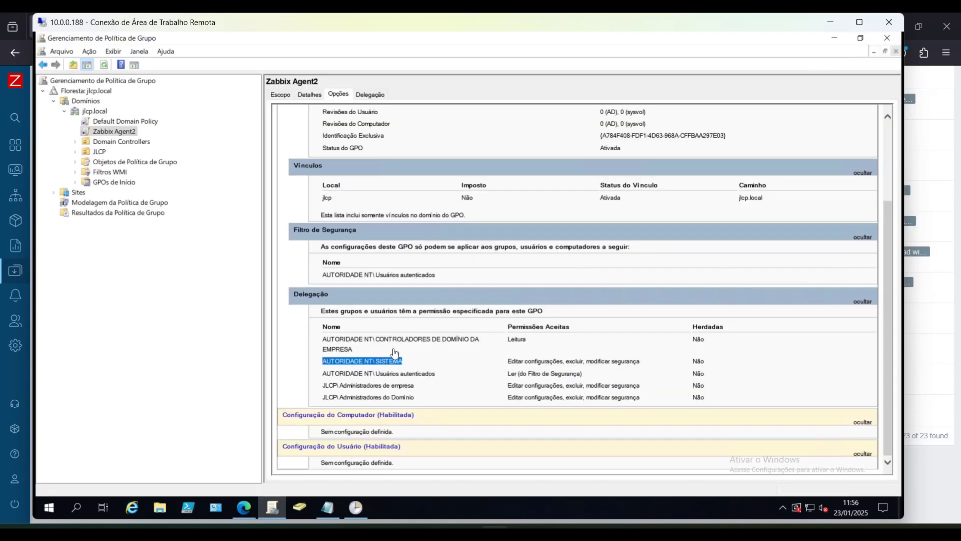
# Open the Zabbix Agent2 GPO for editing and go to Tarefas Agendadas among the computer preferences' Control Panel settings.
pyautogui.click(106, 134)
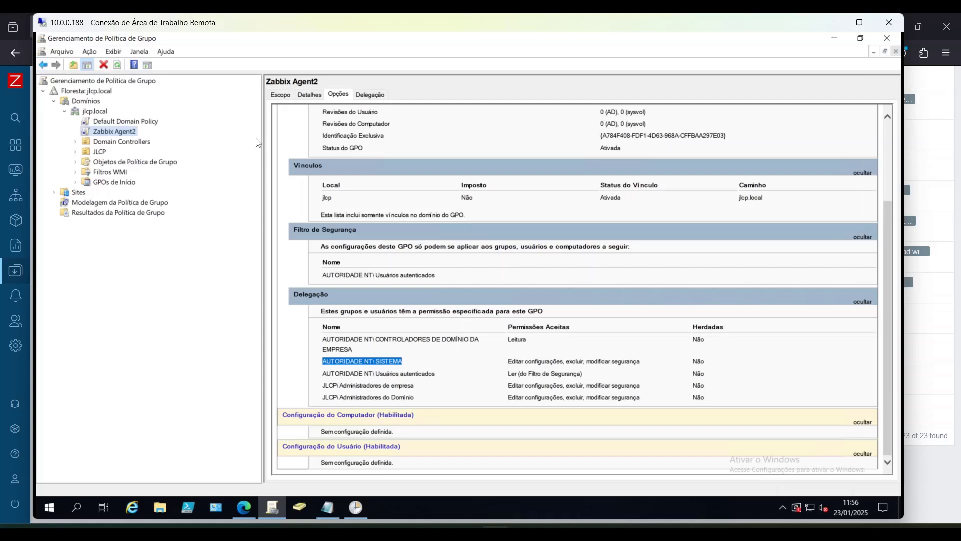
pyautogui.rightClick(112, 132)
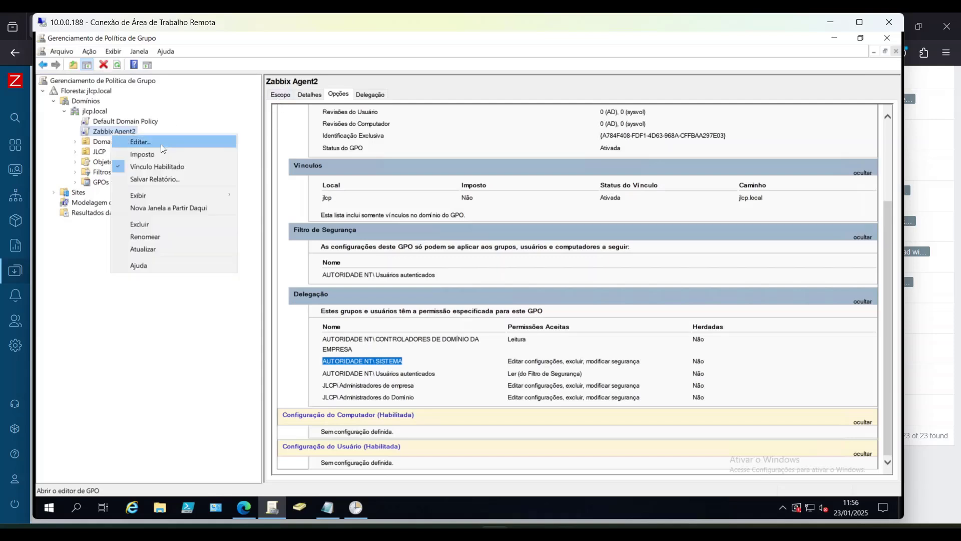
pyautogui.click(160, 145)
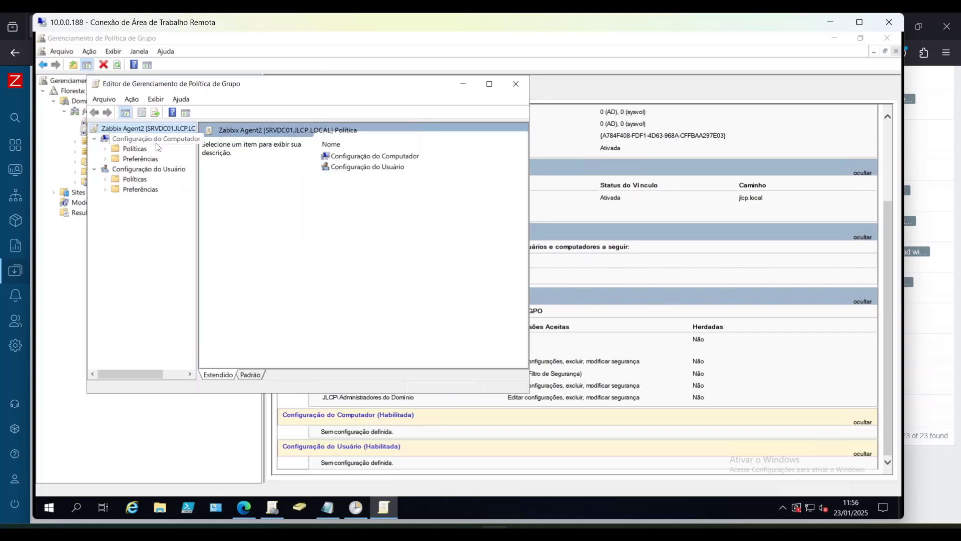
pyautogui.doubleClick(139, 159)
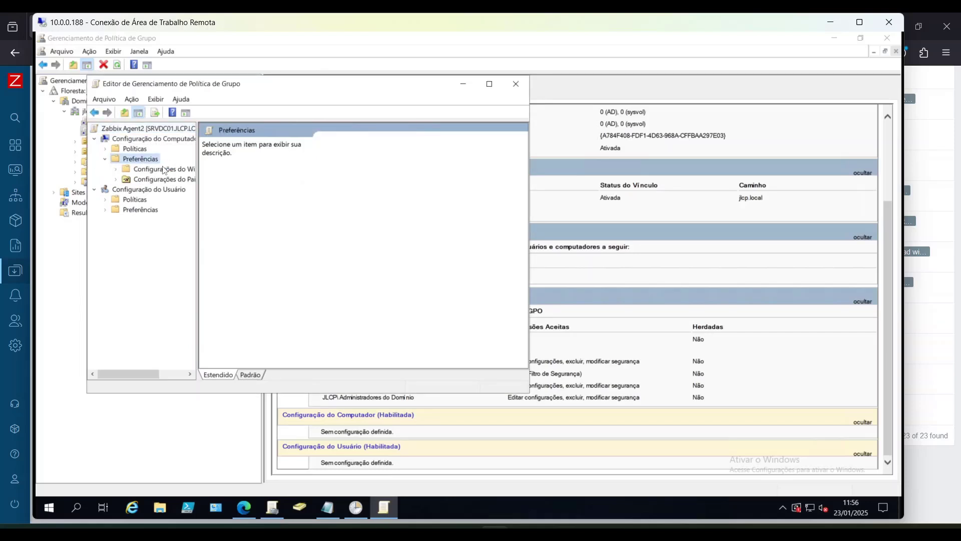
pyautogui.click(157, 181)
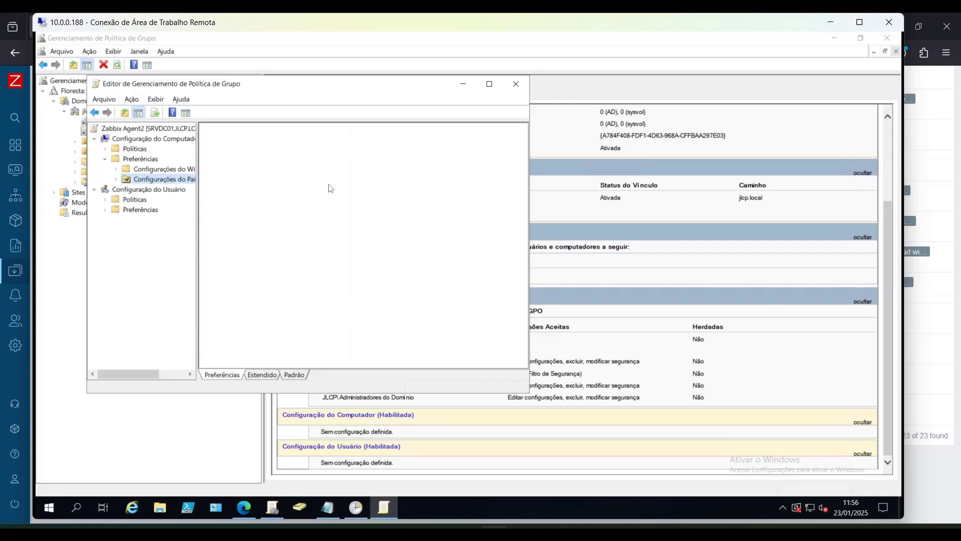
pyautogui.doubleClick(352, 250)
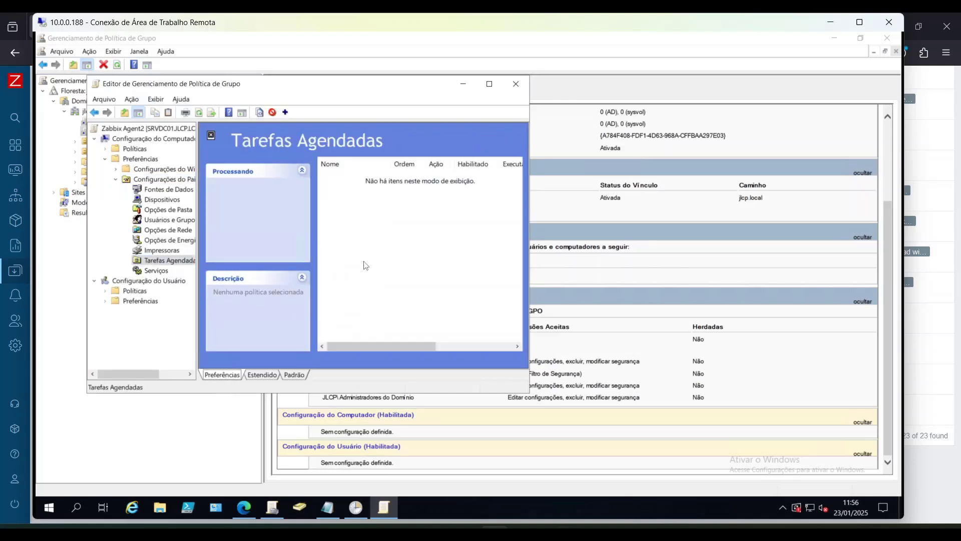
# Add a new immediate task for at least Windows 7 (Tarefa Imediata) and name it "Zabbix Agent INSTALL2".
pyautogui.rightClick(344, 219)
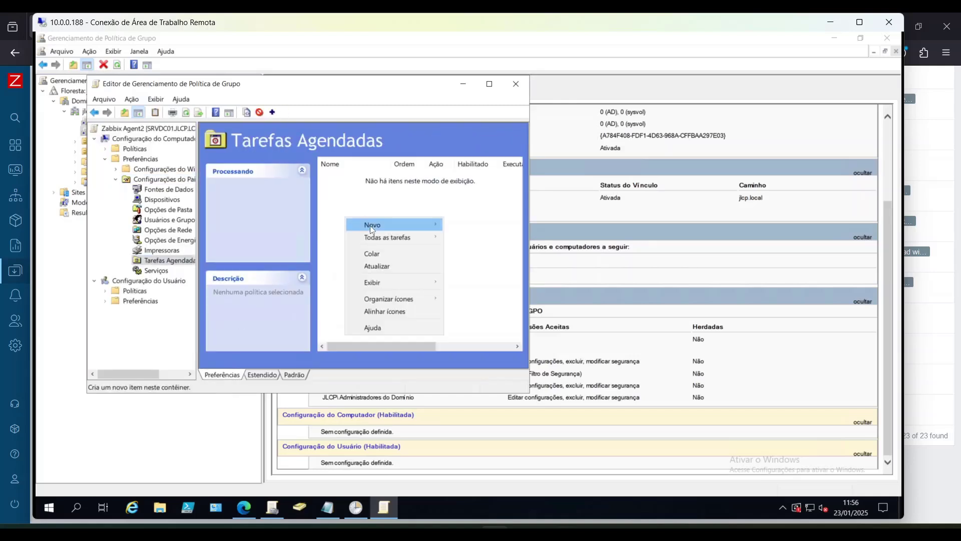
pyautogui.moveTo(370, 226)
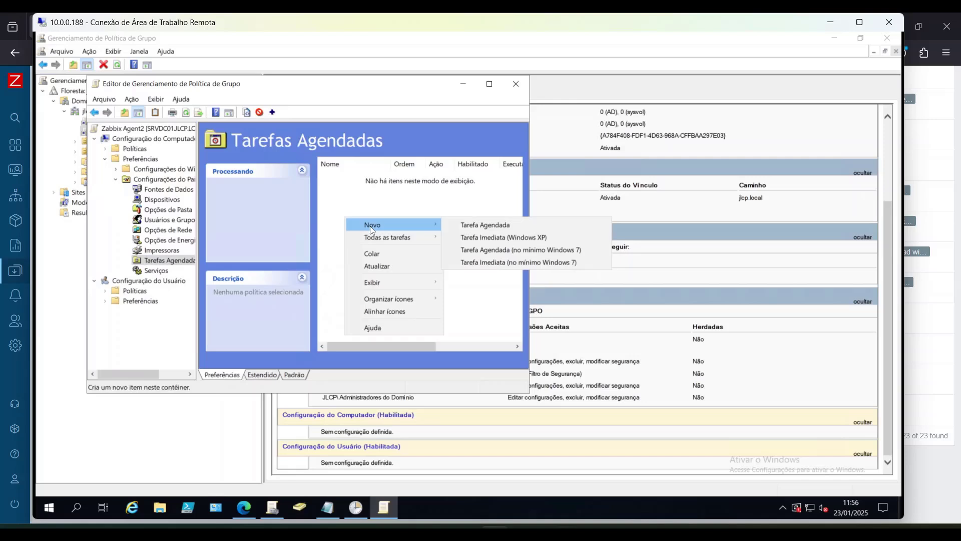
pyautogui.click(483, 266)
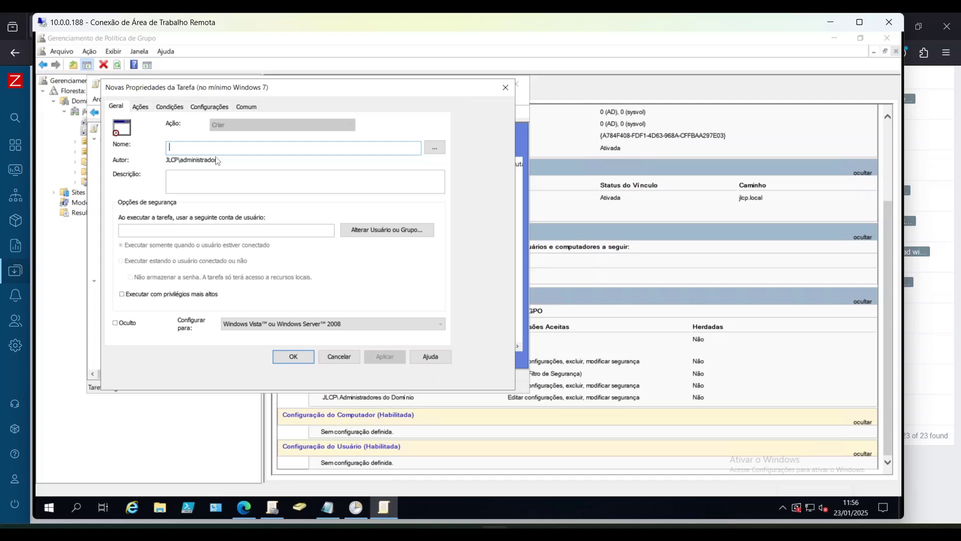
pyautogui.write('Zabbix')
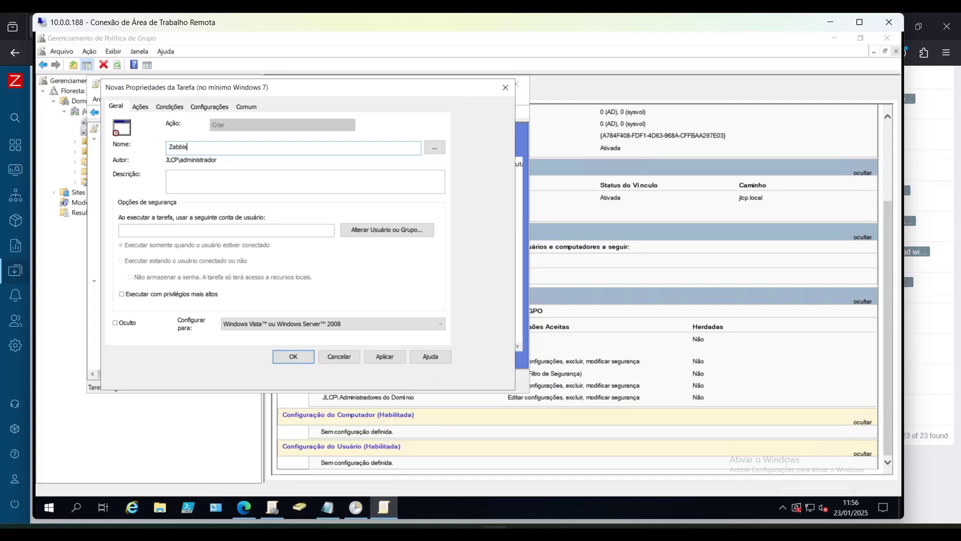
pyautogui.write(' Agent 1')
pyautogui.write('NSTALL2')
pyautogui.click(183, 184)
# Try to assign AUTORIDADE NT\SISTEMA as the task's run-as account, both directly and through the user or group lookup.
pyautogui.click(192, 230)
pyautogui.write('AUTORIDADE NT\\SISTEMA')
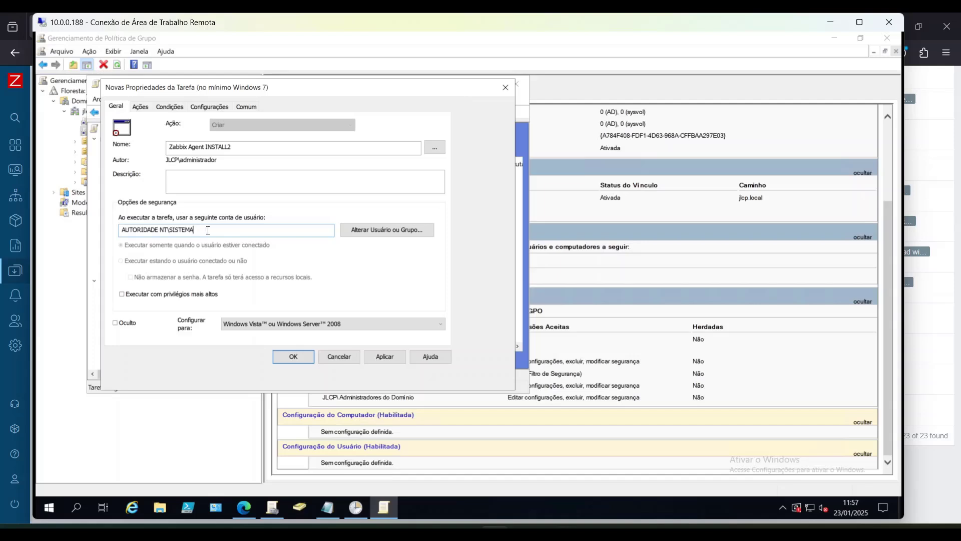
pyautogui.press('BackSpace')
pyautogui.moveTo(206, 232); pyautogui.dragTo(122, 231)
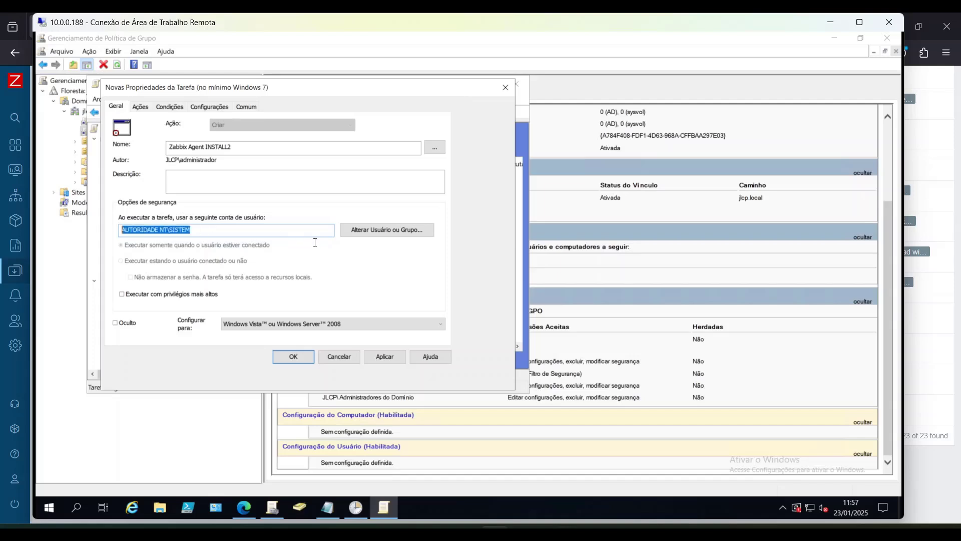
pyautogui.click(368, 232)
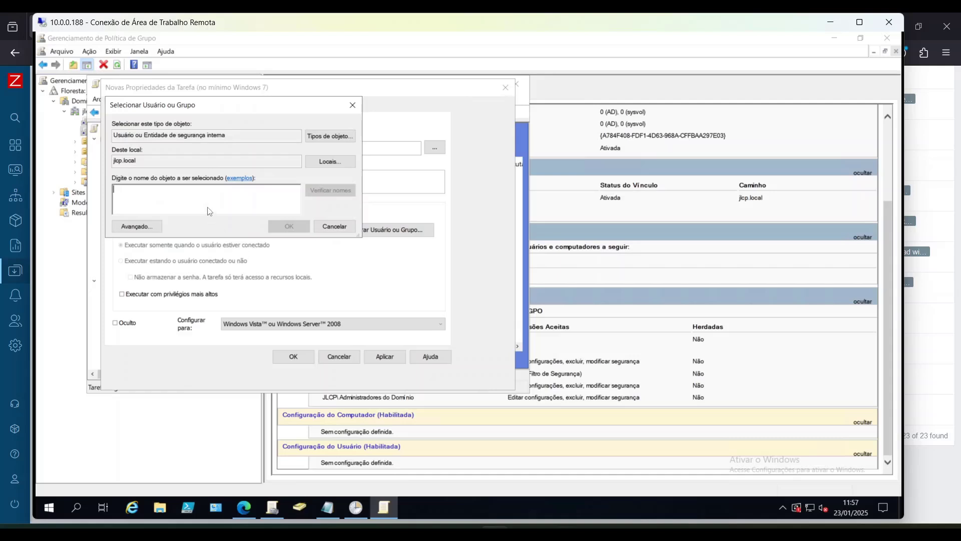
pyautogui.write('AUTORIDADE NT\\SISTEMA')
pyautogui.click(323, 193)
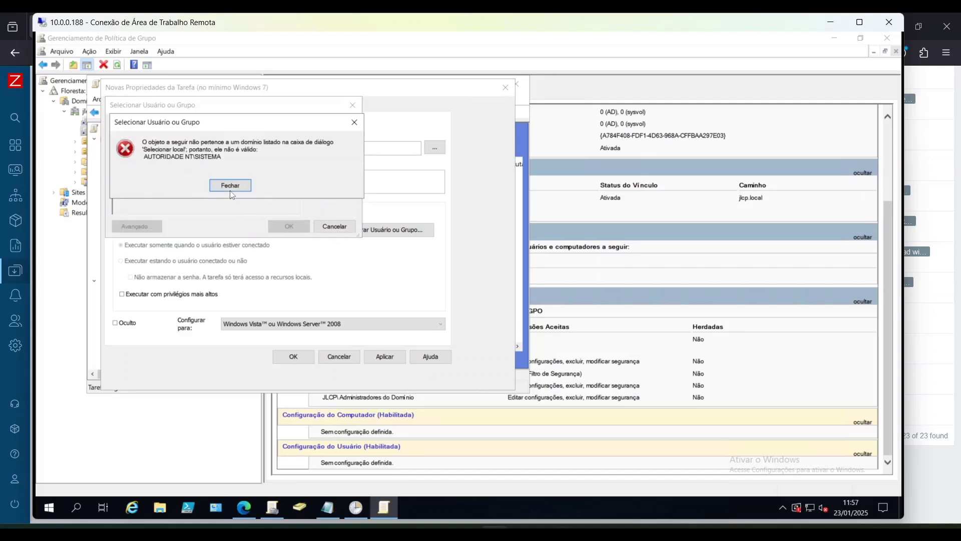
pyautogui.click(240, 186)
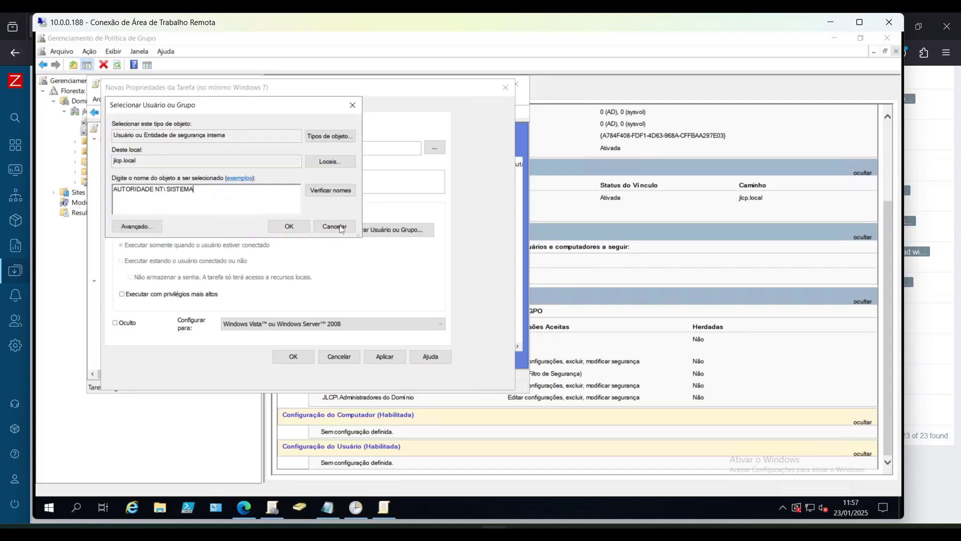
pyautogui.press('Escape')
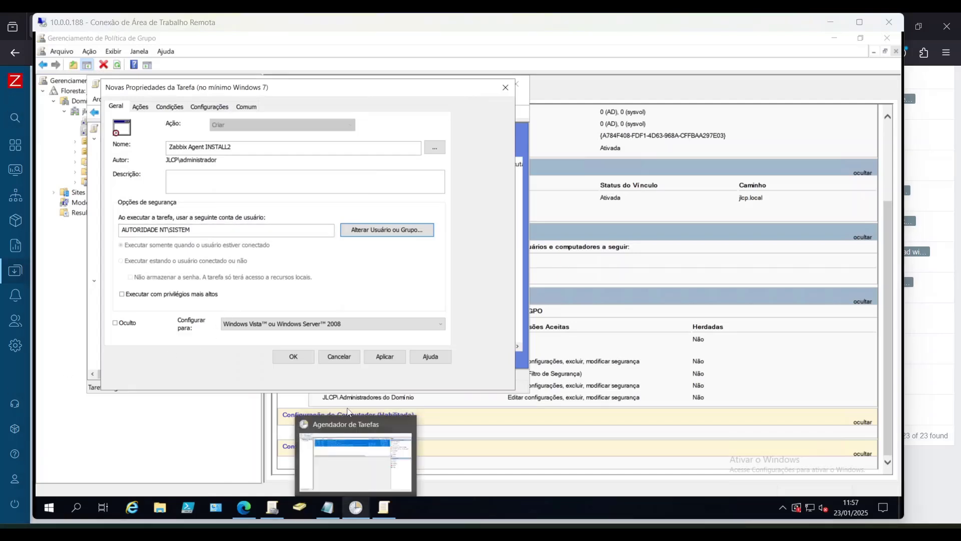
# Set the task's run-as account to NT AUTHORITY\System and enable running with highest privileges.
pyautogui.moveTo(226, 230); pyautogui.dragTo(91, 226)
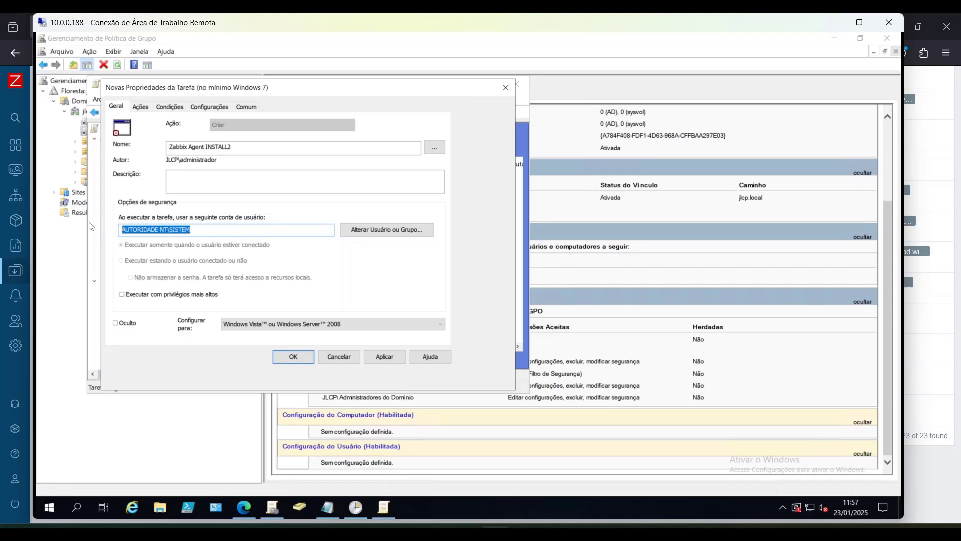
pyautogui.press('BackSpace')
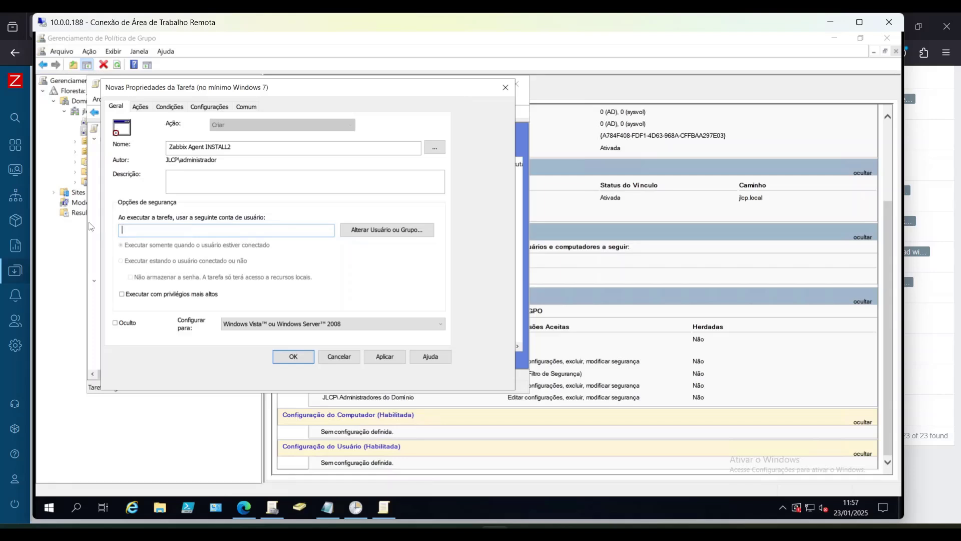
pyautogui.write('NT AUTHORITY\\System')
pyautogui.click(135, 299)
# Start a new program-launch action whose program is C:\Windows\System32\WindowsPowerShell\v1.0\powershell.exe, copied from the ZBX-AGENT notes.
pyautogui.click(147, 109)
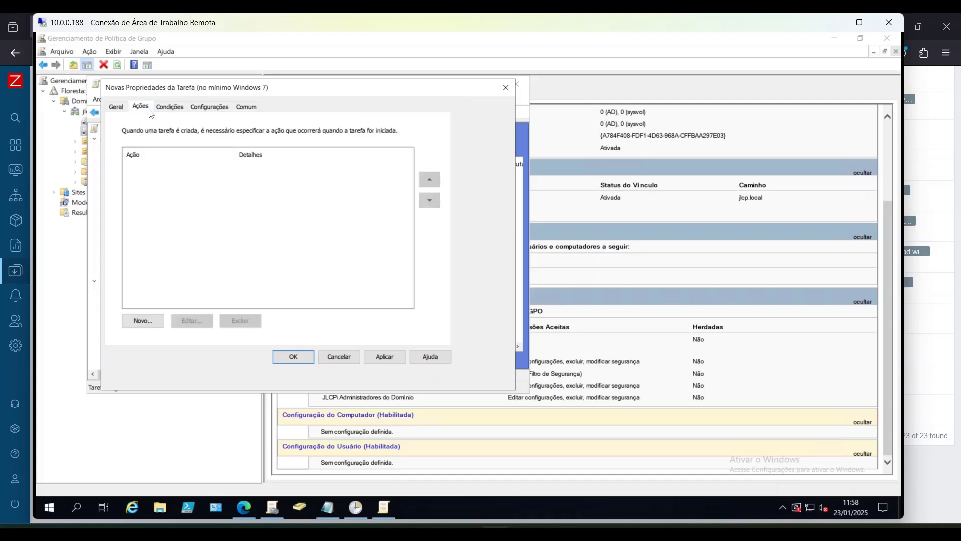
pyautogui.click(145, 321)
pyautogui.click(232, 215)
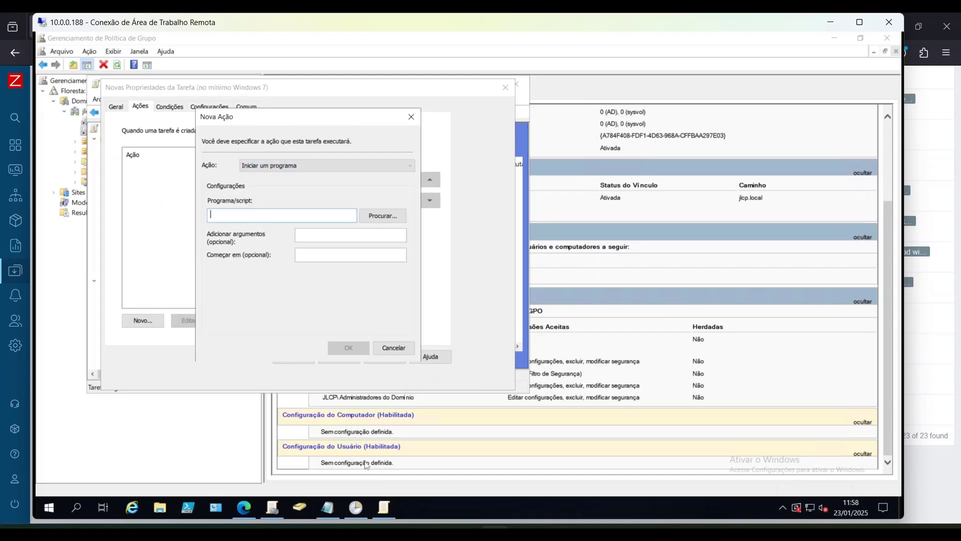
pyautogui.click(327, 507)
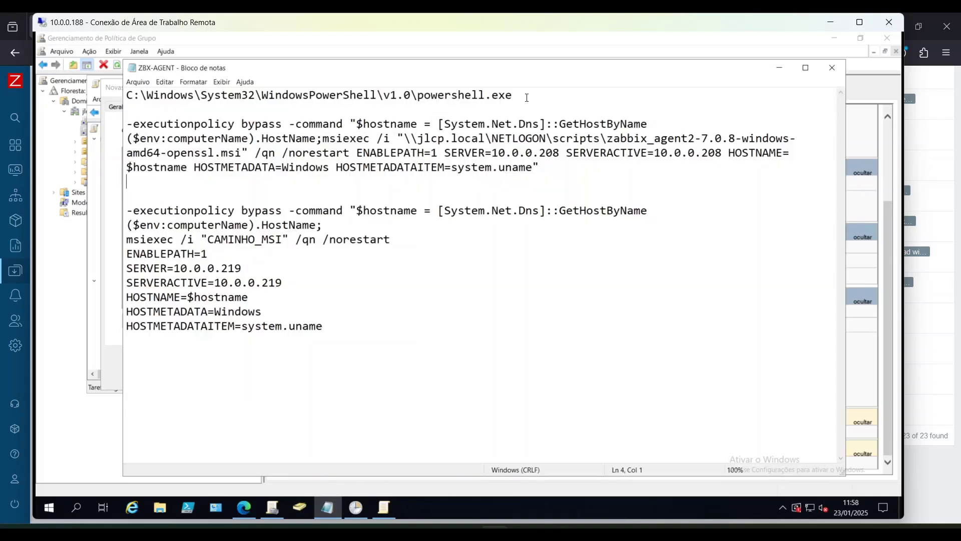
pyautogui.moveTo(526, 97); pyautogui.dragTo(127, 97)
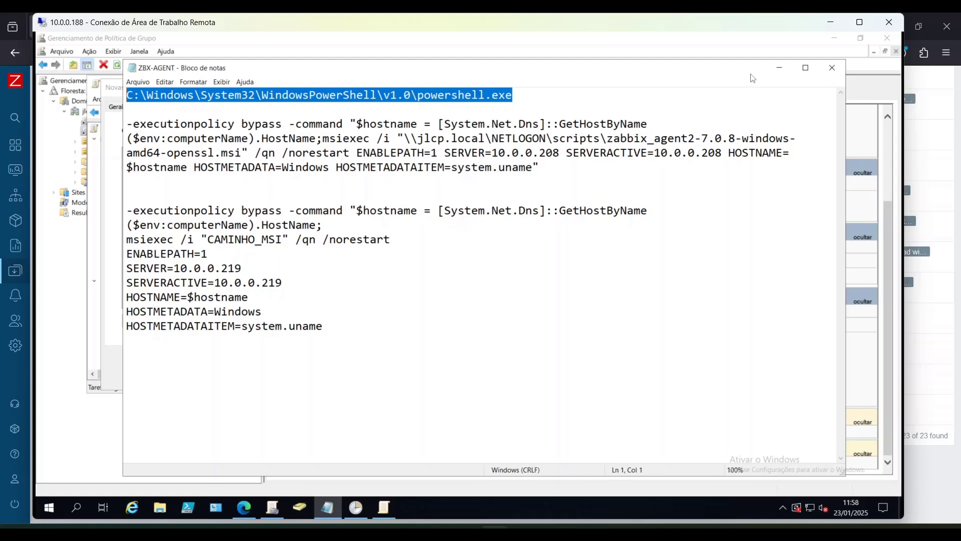
pyautogui.click(780, 68)
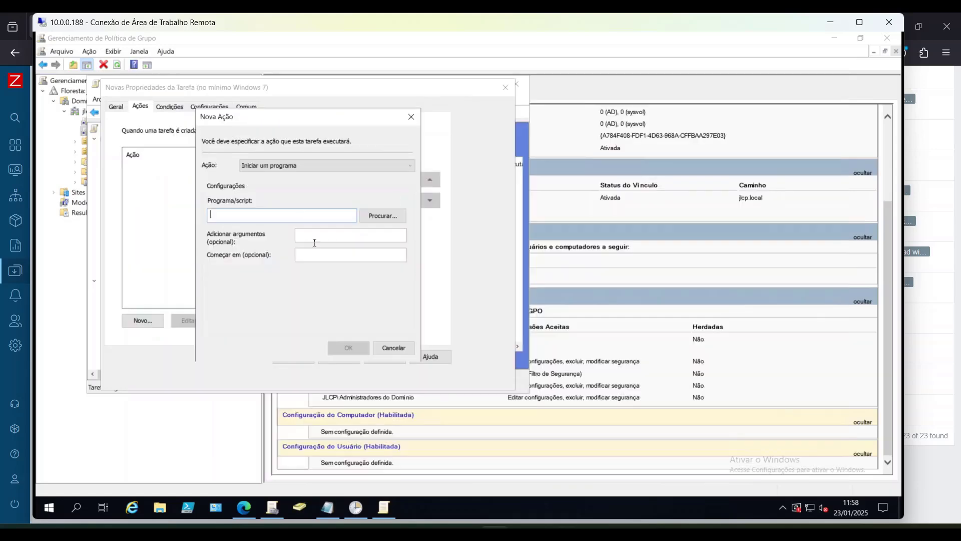
pyautogui.write('C:\\Windows\\System32\\WindowsPowerShell\\v1.0\\powershell.exe')
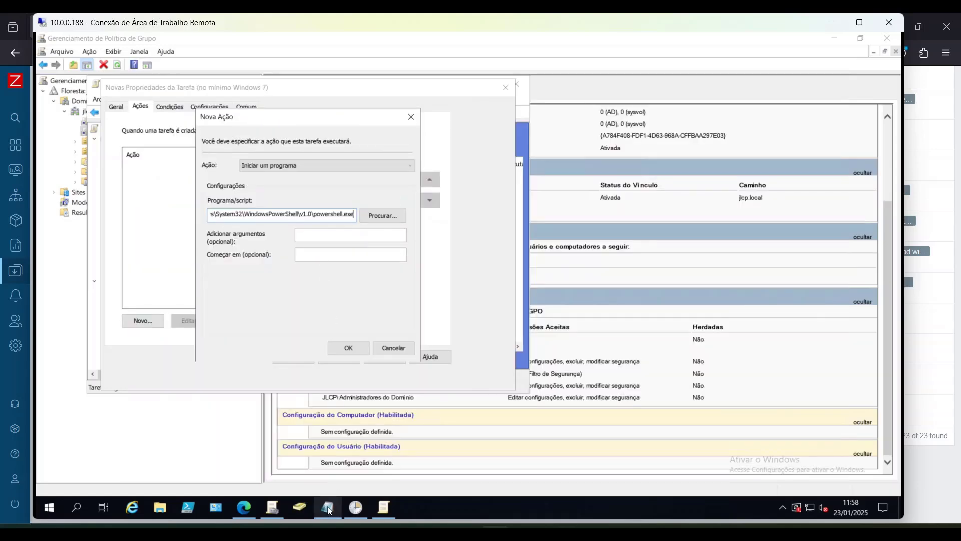
# Copy the "-executionpolicy bypass" msiexec command for zabbix_agent2-7.0.8-windows-amd64-openssl.msi from the ZBX-AGENT notes into the action's arguments.
pyautogui.click(384, 508)
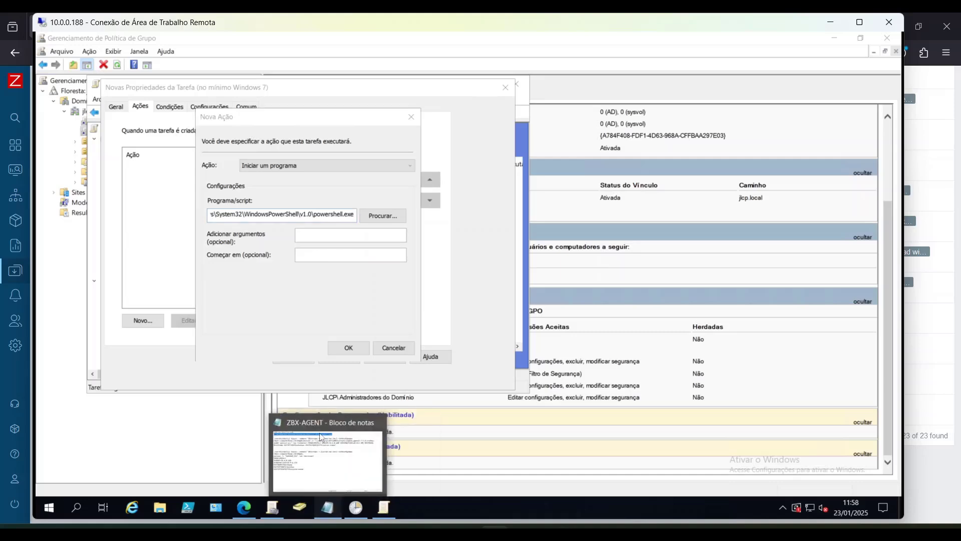
pyautogui.moveTo(542, 167); pyautogui.dragTo(128, 123)
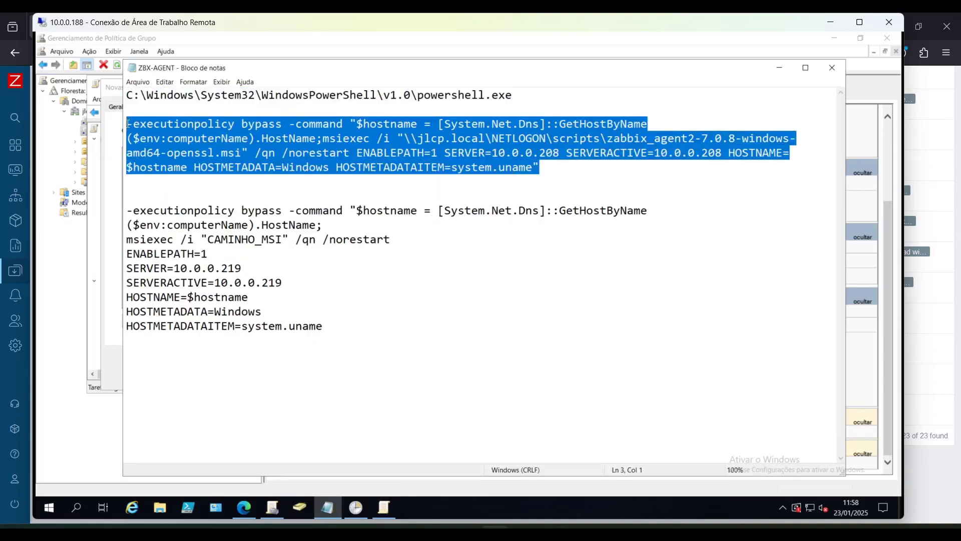
pyautogui.click(780, 67)
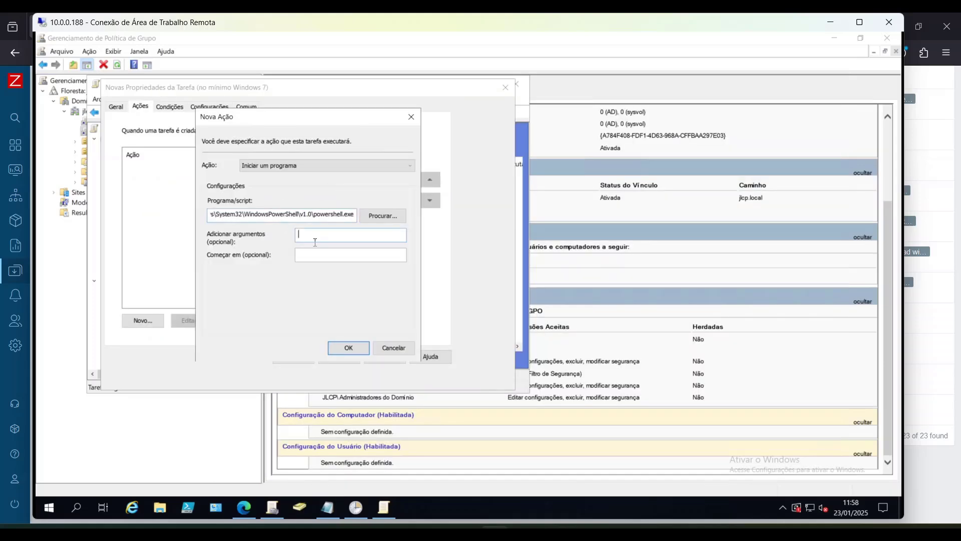
pyautogui.hotkey('ctrl', 'v')
# Read through the action's pasted arguments from the beginning to check the hostname expression and the MSI command.
pyautogui.press('Home')
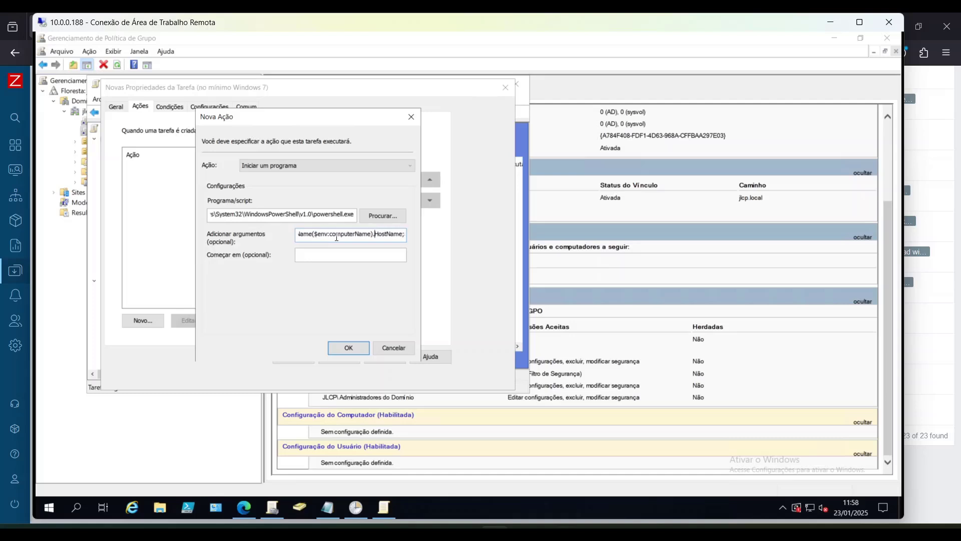
pyautogui.press('Right')
pyautogui.press('Right')
pyautogui.press('Right')
pyautogui.press('Right')
pyautogui.press('Right')
pyautogui.press('Right')
pyautogui.press('Right')
pyautogui.press('Right')
pyautogui.press('Right')
pyautogui.press('Right')
pyautogui.press('Right')
pyautogui.press('Right')
pyautogui.press('Right')
pyautogui.press('Right')
pyautogui.press('Right')
pyautogui.press('Right')
pyautogui.press('Right')
pyautogui.press('Right')
pyautogui.press('Right')
pyautogui.press('Right')
pyautogui.press('Right')
pyautogui.press('Right')
pyautogui.press('Right')
pyautogui.press('Right')
pyautogui.press('Right')
pyautogui.press('Right')
pyautogui.press('Right')
pyautogui.press('Right')
pyautogui.press('Right')
pyautogui.press('Right')
pyautogui.press('Right')
pyautogui.press('Right')
pyautogui.press('Right')
pyautogui.press('Right')
pyautogui.press('Right')
pyautogui.press('Right')
pyautogui.press('Right')
pyautogui.press('Right')
pyautogui.press('Right')
pyautogui.press('Right')
pyautogui.press('Right')
pyautogui.press('Right')
pyautogui.press('Right')
pyautogui.press('Right')
pyautogui.press('Right')
pyautogui.press('Right')
pyautogui.press('Right')
pyautogui.press('Right')
pyautogui.press('Right')
pyautogui.press('Right')
pyautogui.press('Right')
pyautogui.press('Right')
pyautogui.press('Right')
pyautogui.press('Right')
pyautogui.press('Right')
pyautogui.press('Right')
# Switch to File Explorer, browse to the \\jlcp.local network share and open its NETLOGON folder.
pyautogui.press('super+e')
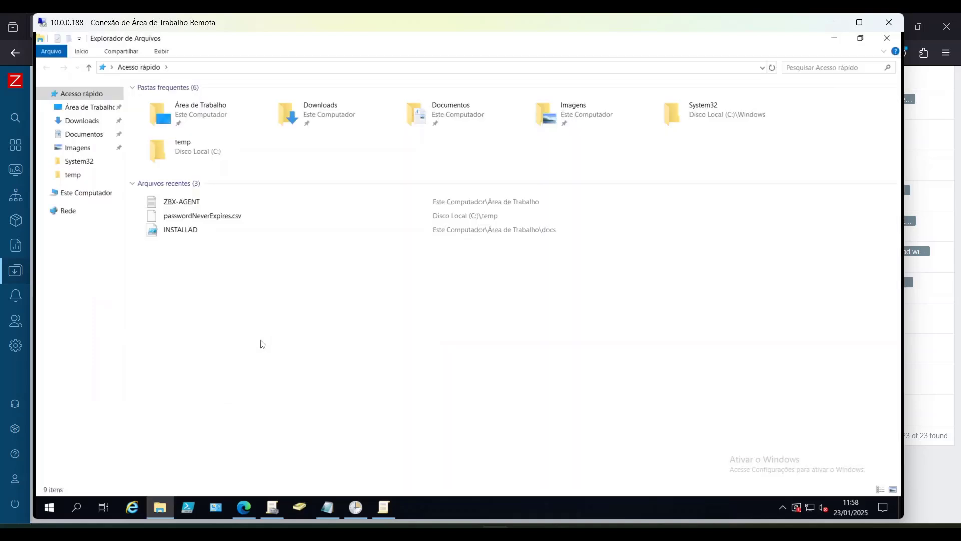
pyautogui.click(206, 67)
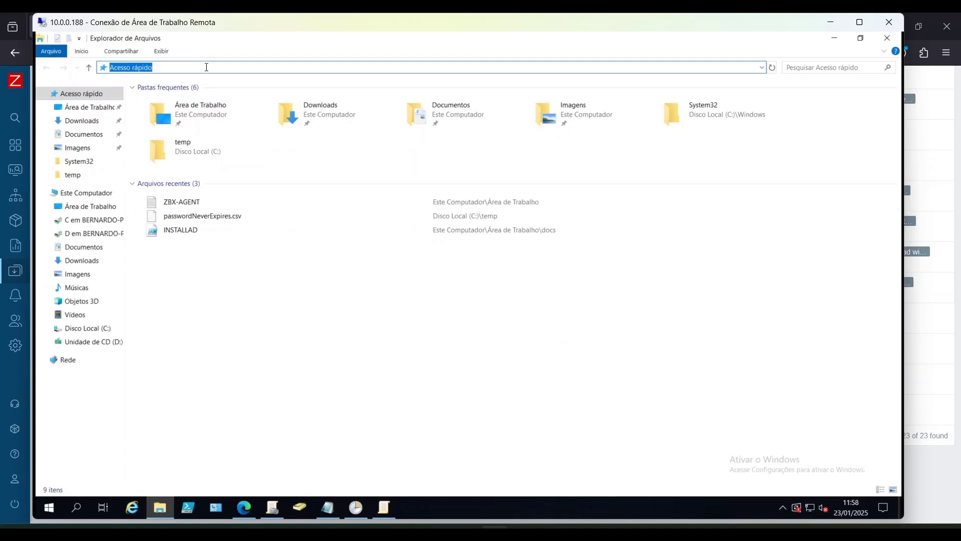
pyautogui.write('\\\\')
pyautogui.write('L')
pyautogui.write('lcp.local\\')
pyautogui.press('Return')
pyautogui.doubleClick(171, 93)
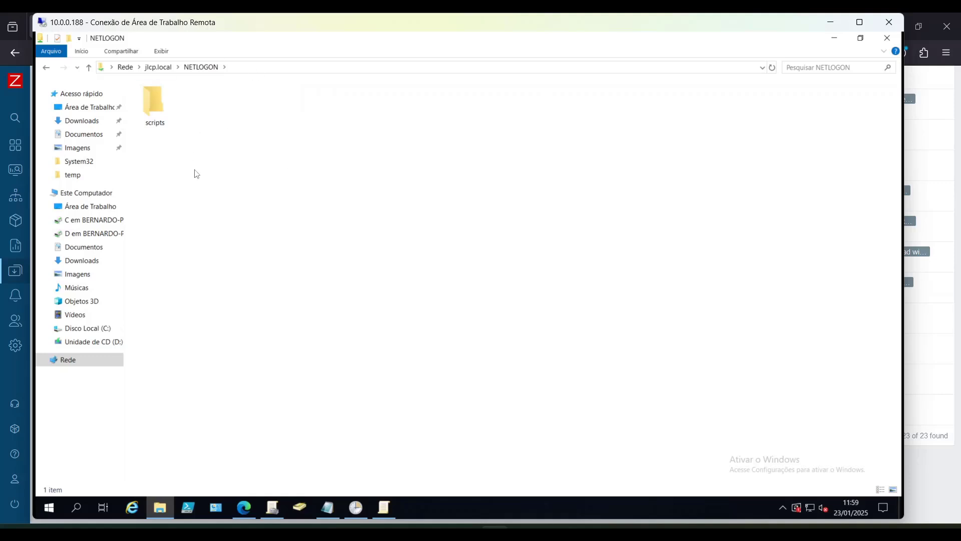
# Open the scripts folder inside NETLOGON and select the zabbix_agent2-7.0.8 Windows installer package.
pyautogui.rightClick(178, 169)
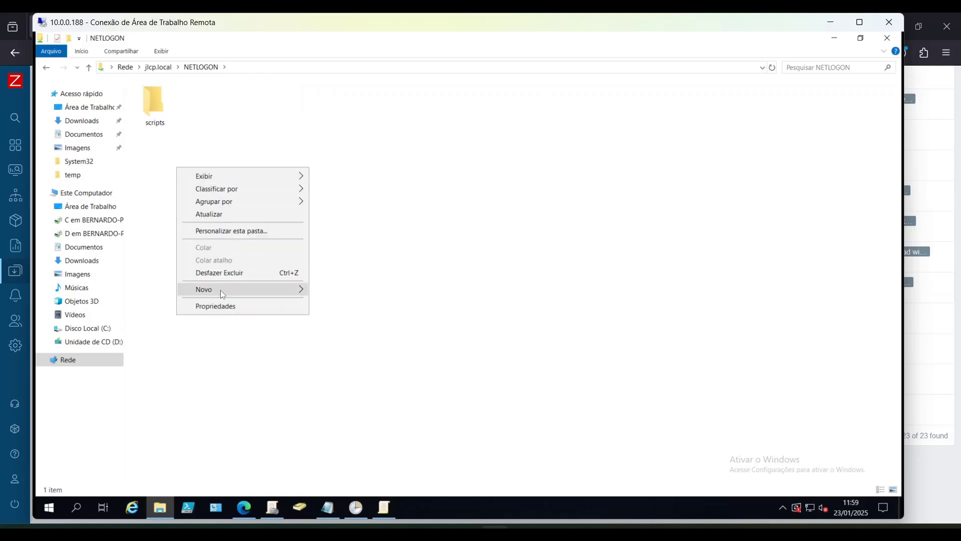
pyautogui.moveTo(220, 290)
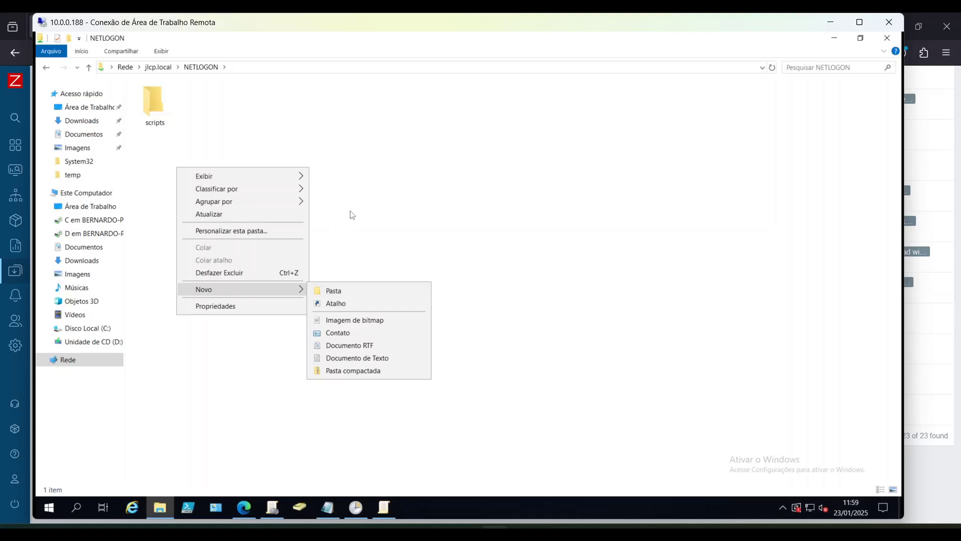
pyautogui.click(172, 130)
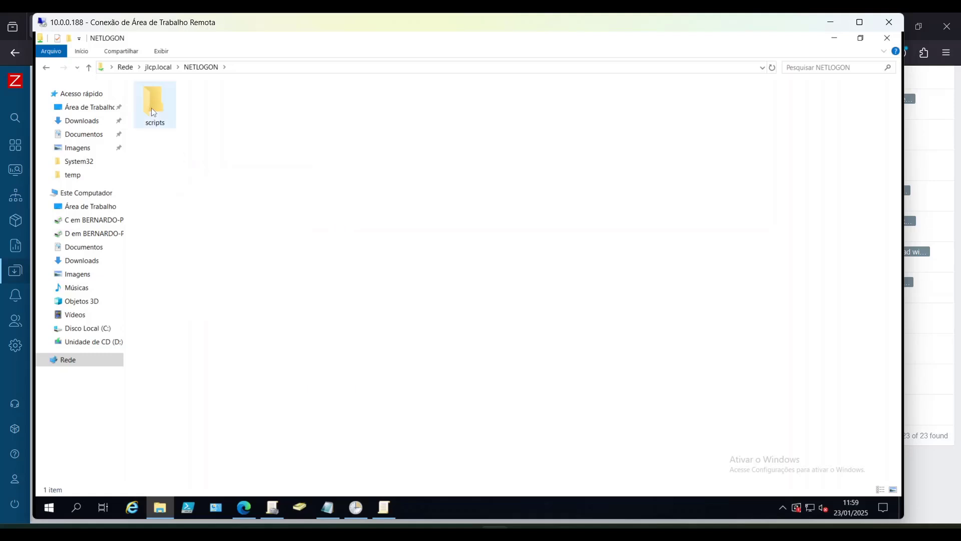
pyautogui.doubleClick(153, 110)
pyautogui.click(252, 105)
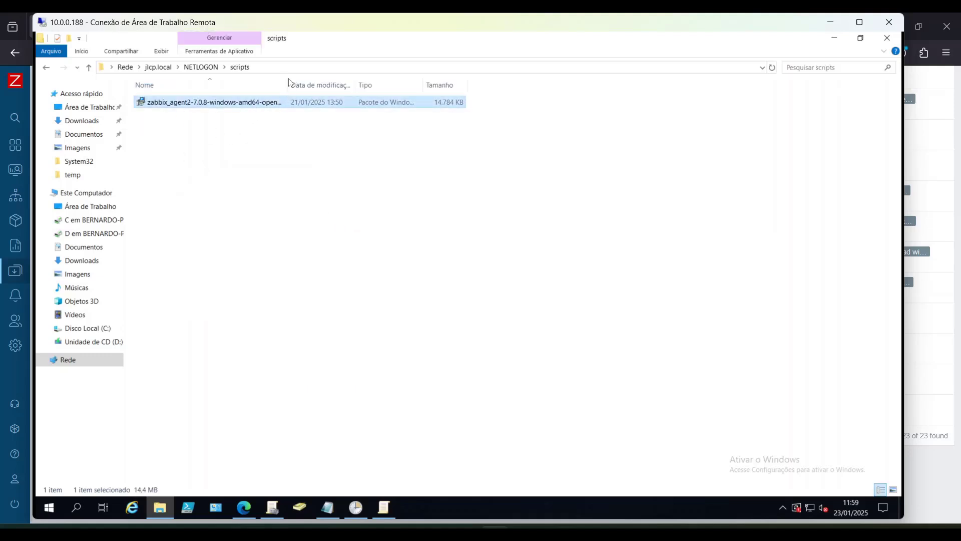
# Switch back to the Group Policy Management Editor showing the scheduled tasks of the Zabbix Agent2 GPO.
pyautogui.click(261, 171)
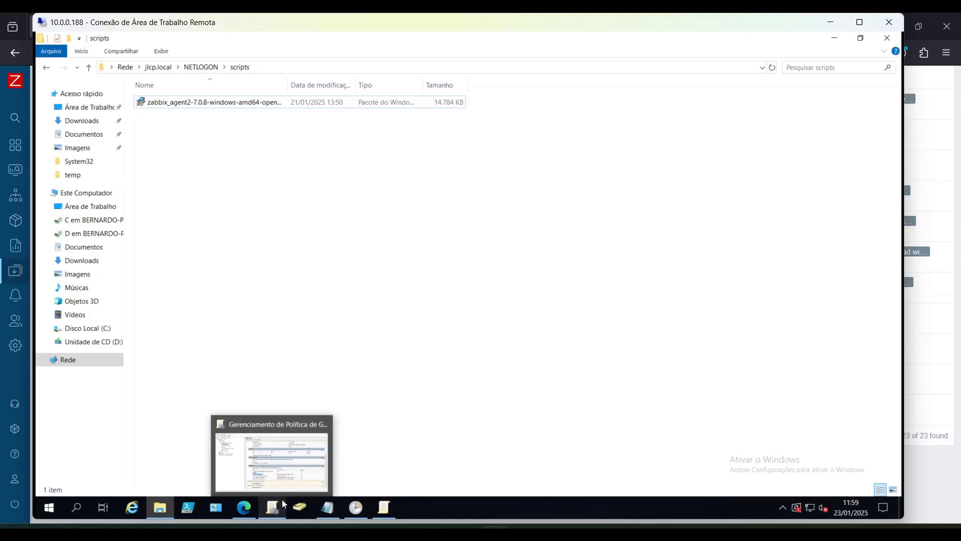
pyautogui.click(273, 508)
pyautogui.click(384, 508)
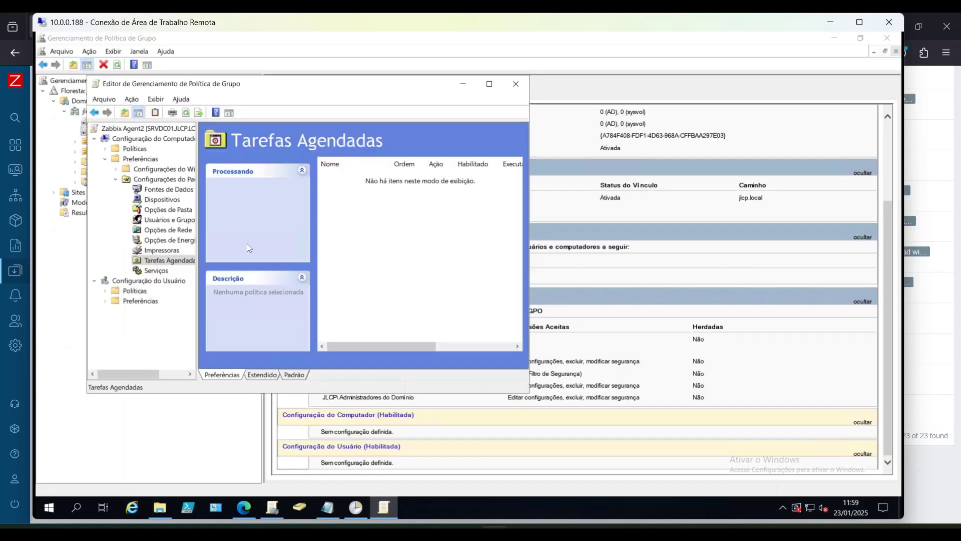
# Try to add another immediate task (at least Windows 7) to the scheduled tasks list.
pyautogui.rightClick(368, 202)
pyautogui.moveTo(443, 211)
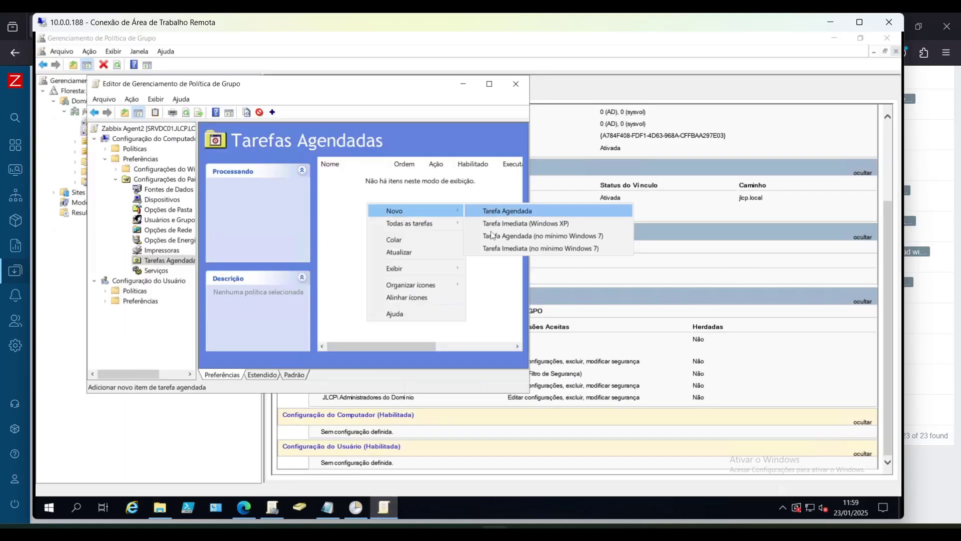
pyautogui.click(486, 249)
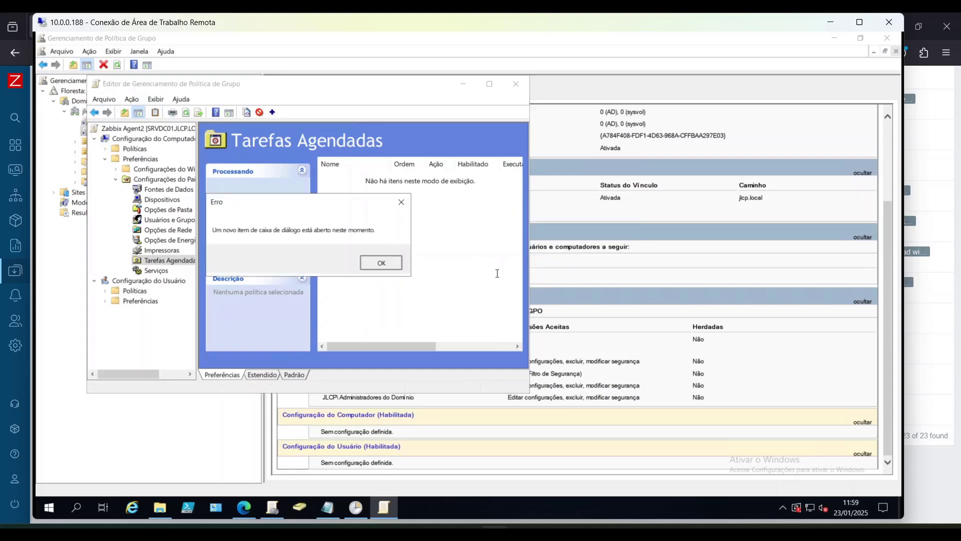
pyautogui.click(382, 263)
# Confirm the PowerShell action, apply the new immediate task's settings and close its properties.
pyautogui.press('Return')
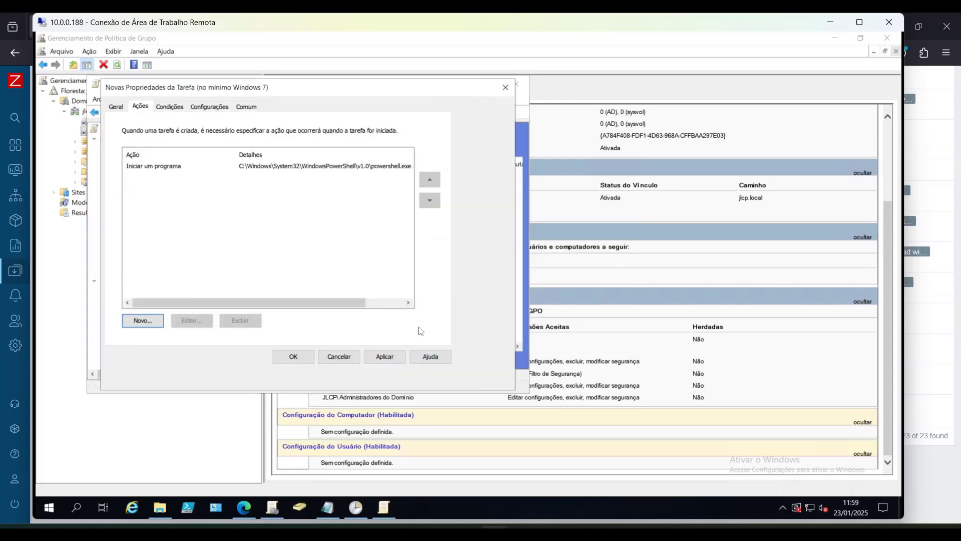
pyautogui.click(390, 360)
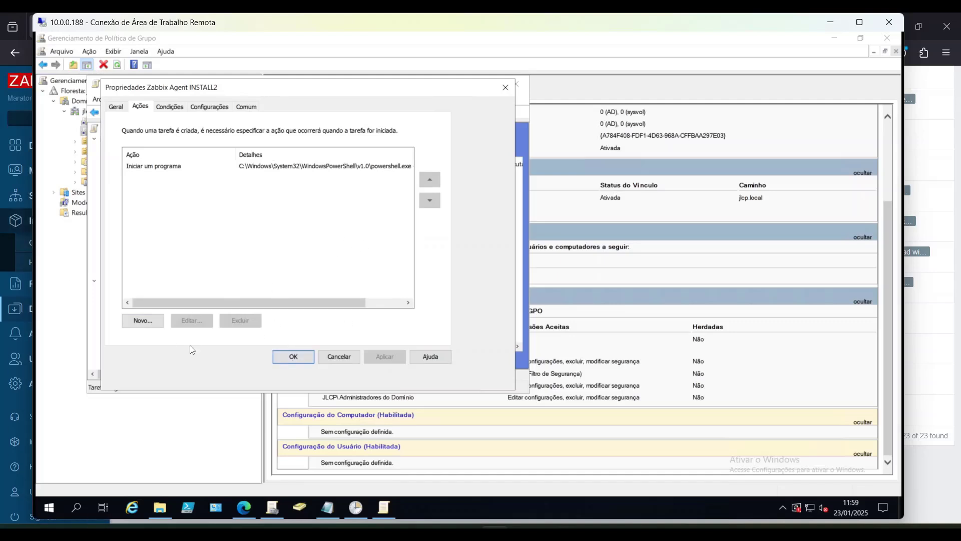
pyautogui.click(292, 356)
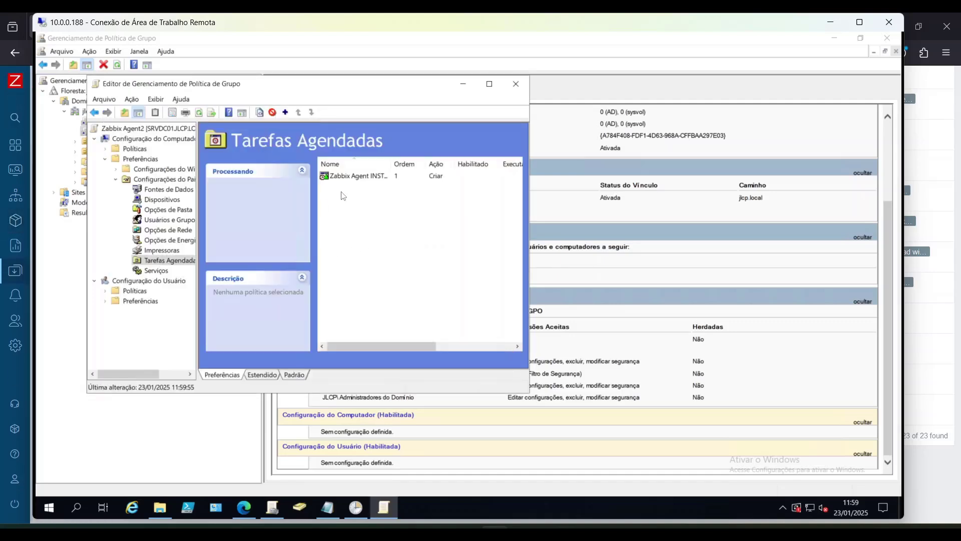
# Set the Zabbix Agent INSTALL2 task to run whether or not a user is logged on, under NT AUTHORITY\System, and save it.
pyautogui.rightClick(347, 179)
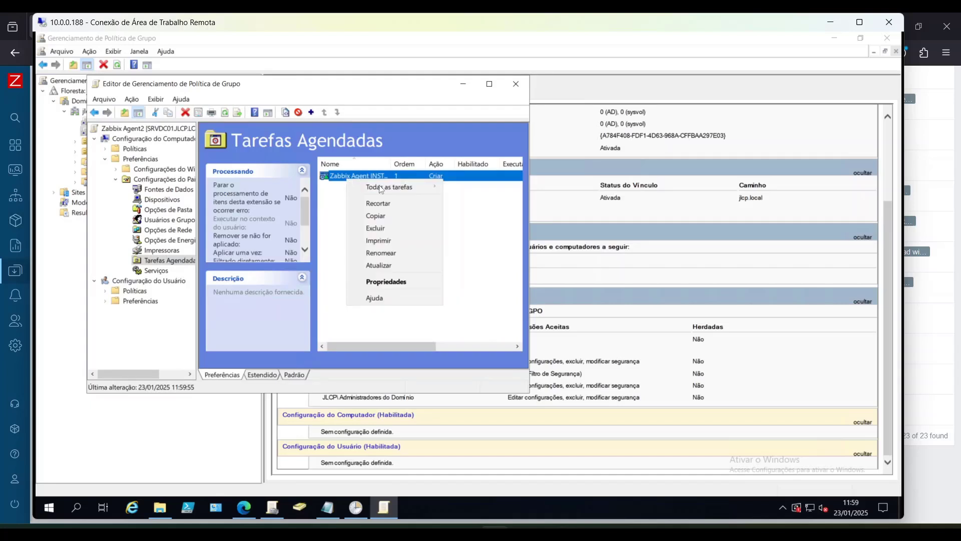
pyautogui.click(385, 281)
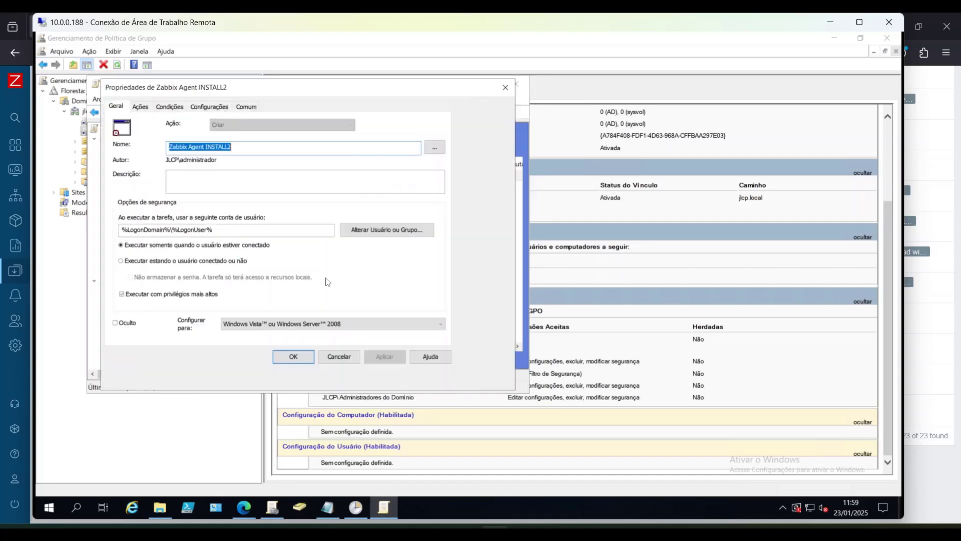
pyautogui.click(140, 262)
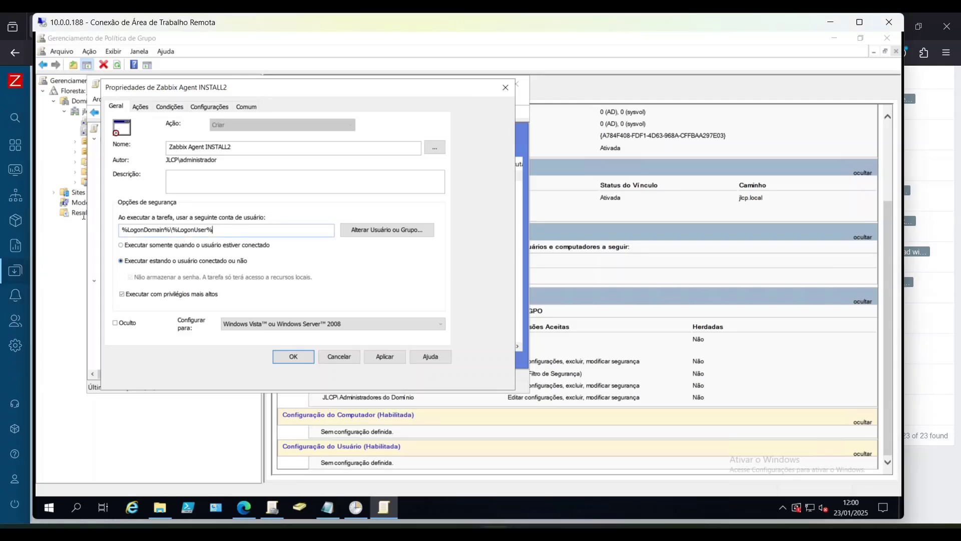
pyautogui.moveTo(243, 231); pyautogui.dragTo(118, 232)
pyautogui.write('NT AUTHORITY\\System')
pyautogui.click(384, 356)
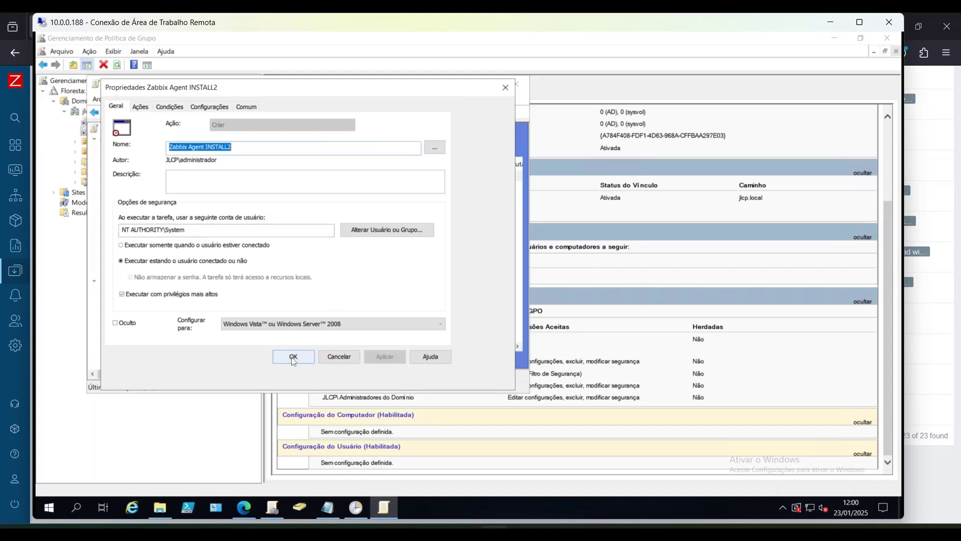
pyautogui.click(295, 356)
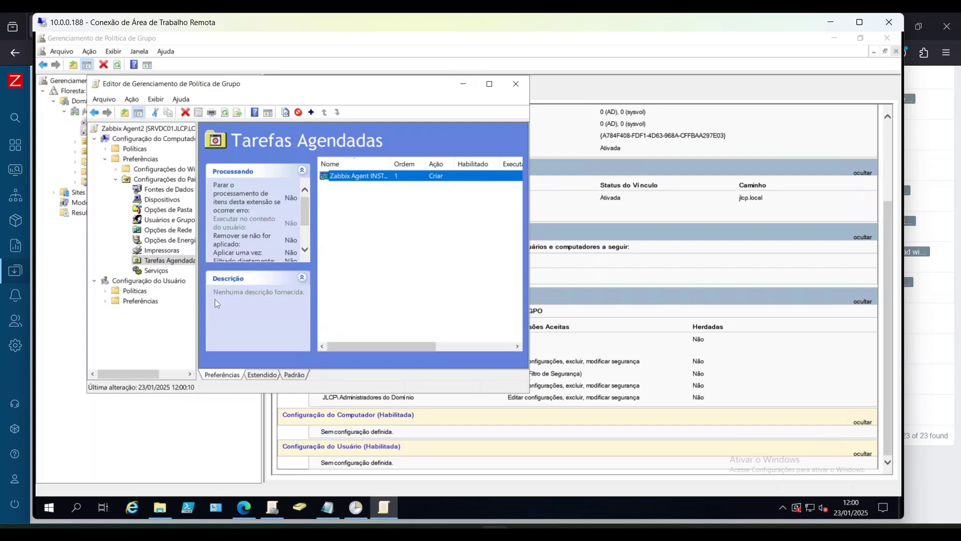
# Switch to Windows PowerShell ISE and run gpupdate /force to refresh the group policies.
pyautogui.click(187, 508)
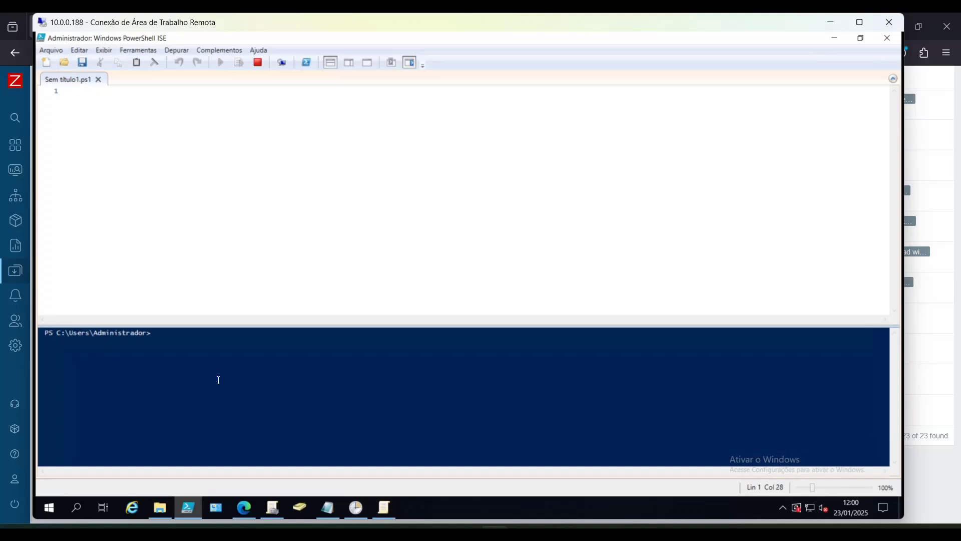
pyautogui.write('go')
pyautogui.write('pupdate /fior')
pyautogui.press('BackSpace')
pyautogui.write('f')
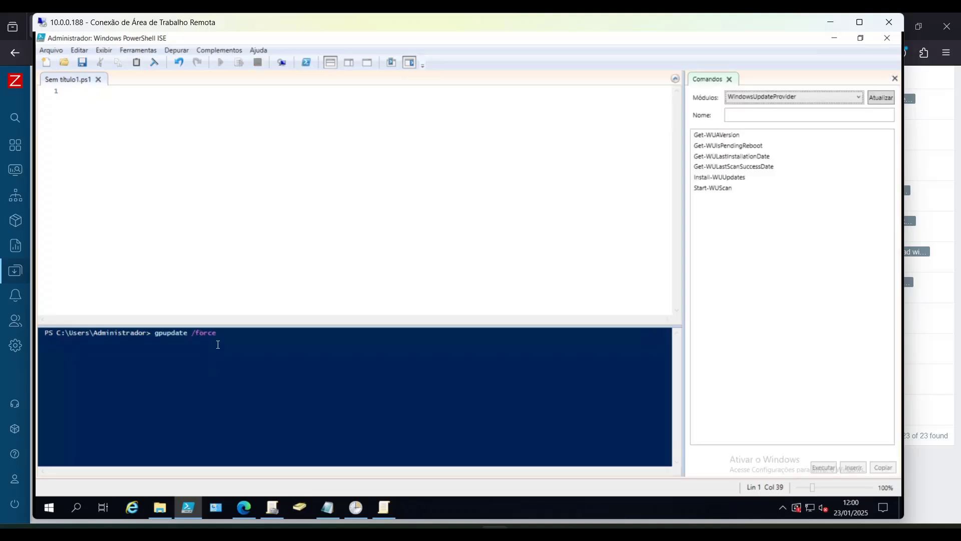
pyautogui.press('Return')
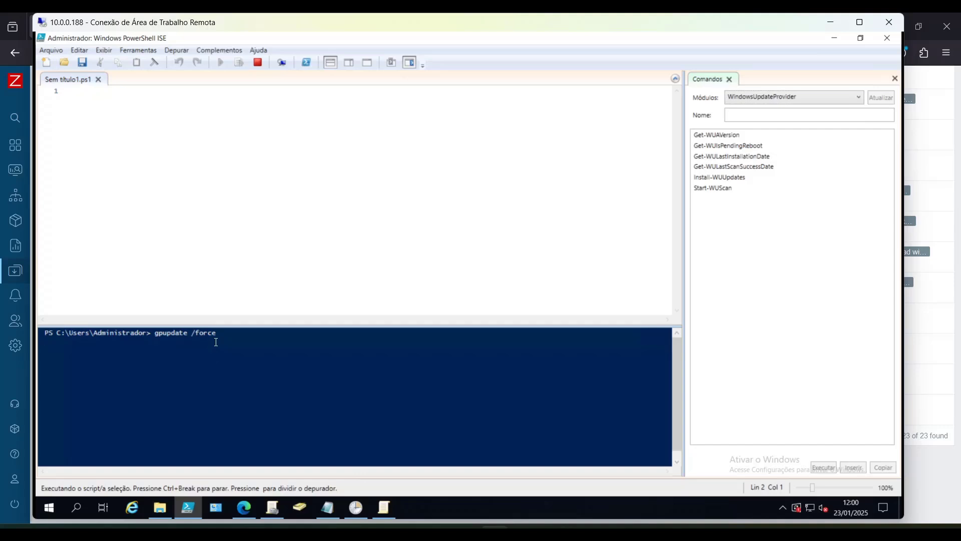
# Switch to Task Scheduler, shrink its window over PowerShell, refresh the task library and select the Zabbix Agent INSTALL2 task.
pyautogui.click(356, 507)
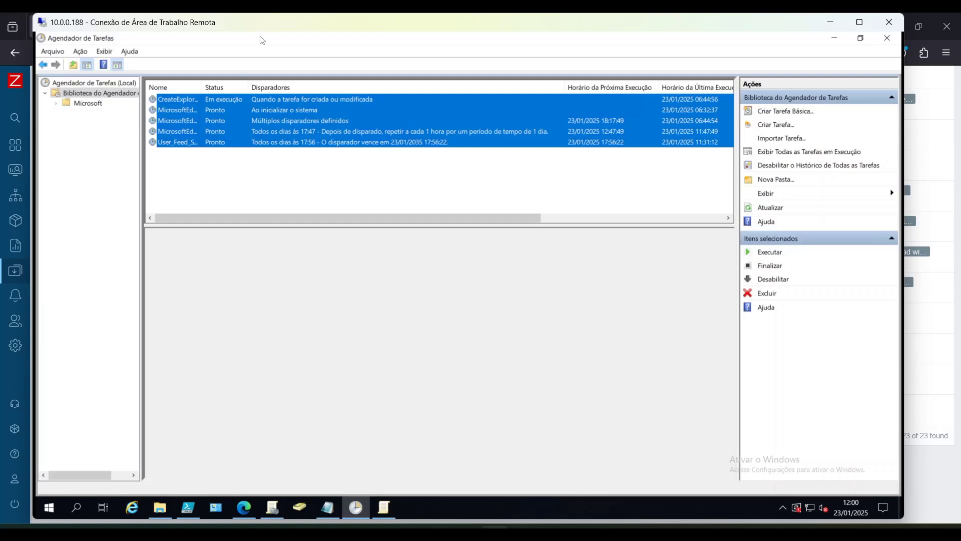
pyautogui.doubleClick(263, 40)
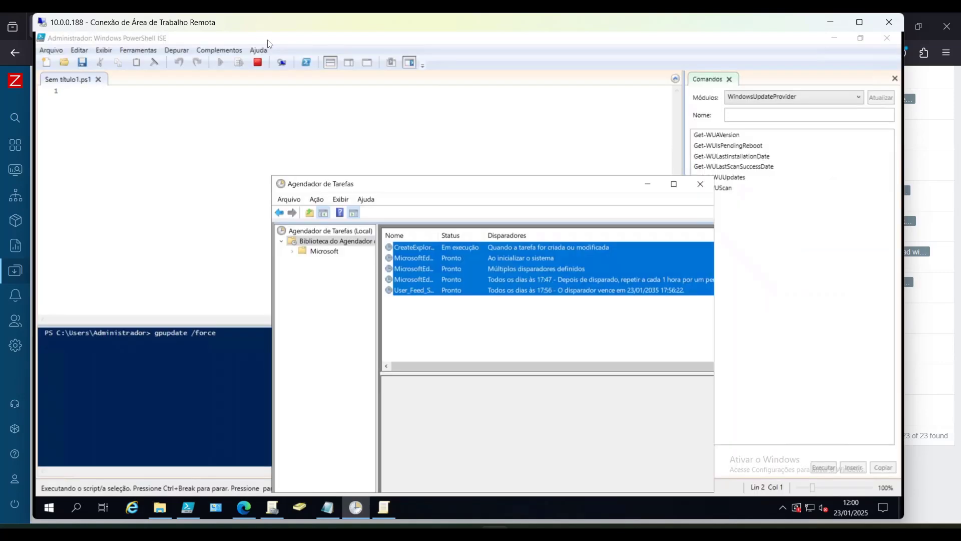
pyautogui.moveTo(396, 184); pyautogui.dragTo(445, 102)
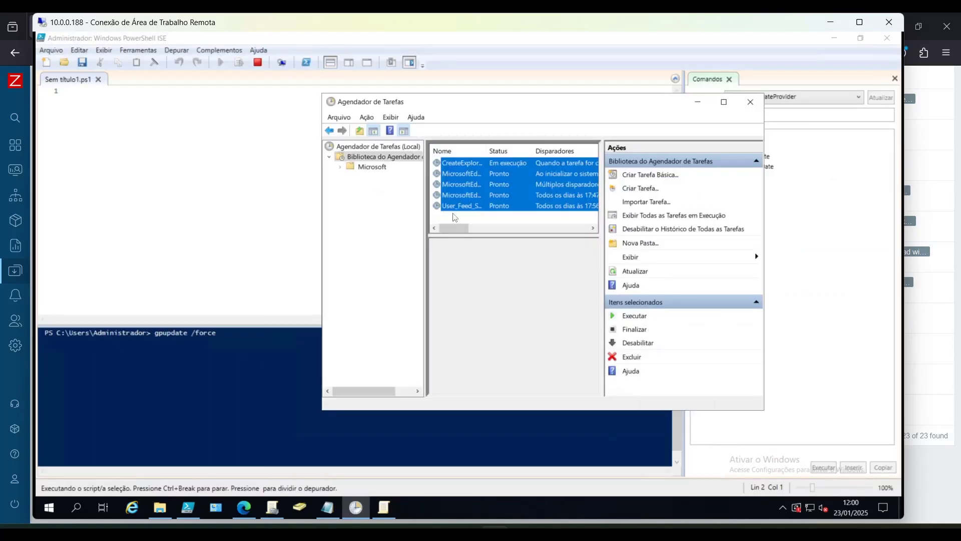
pyautogui.click(455, 218)
pyautogui.rightClick(454, 219)
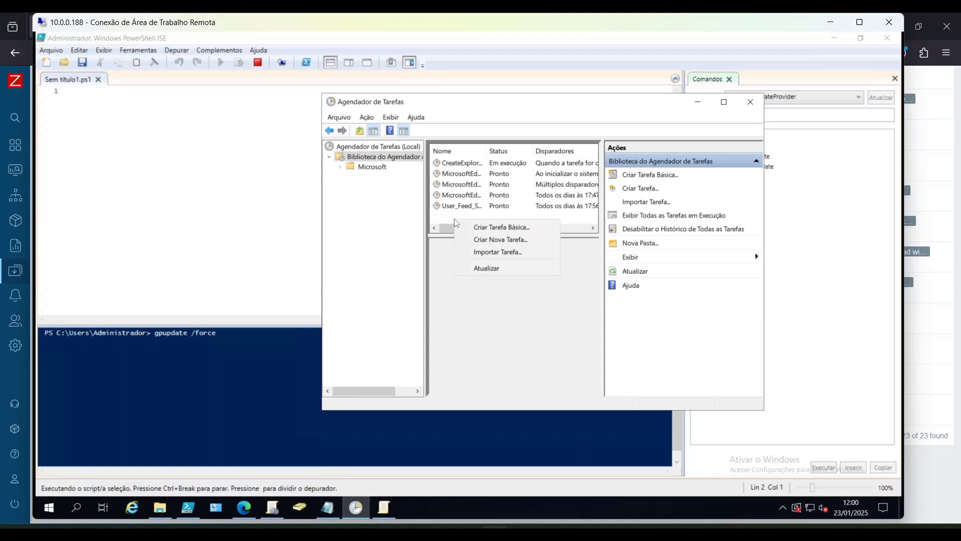
pyautogui.click(642, 273)
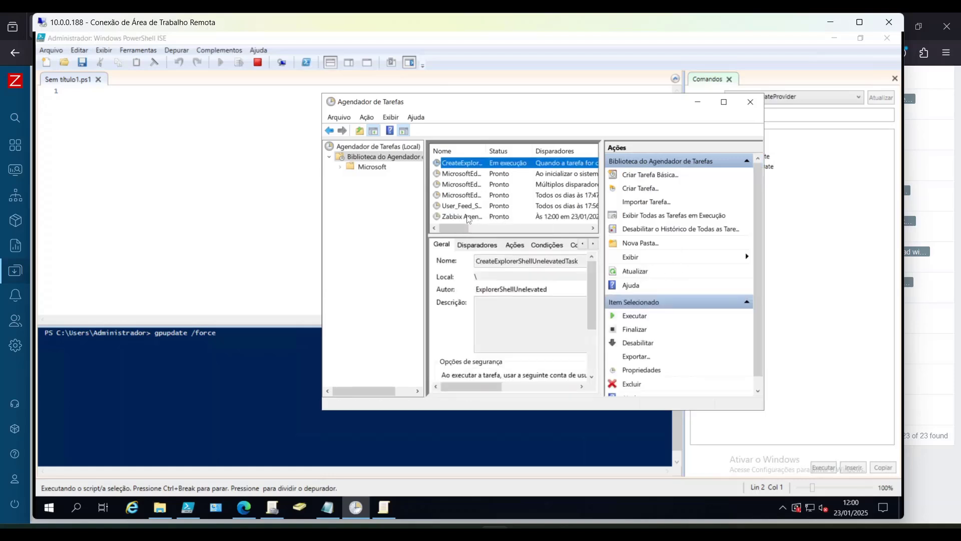
pyautogui.click(468, 217)
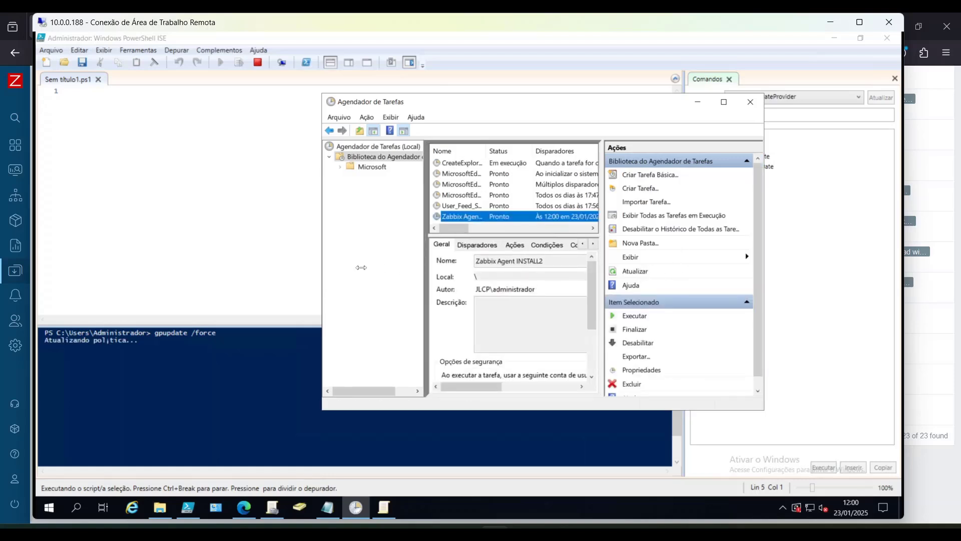
# Enlarge the Task Scheduler details area and view the history of the Zabbix Agent INSTALL2 task.
pyautogui.moveTo(423, 277); pyautogui.dragTo(379, 276)
pyautogui.doubleClick(456, 107)
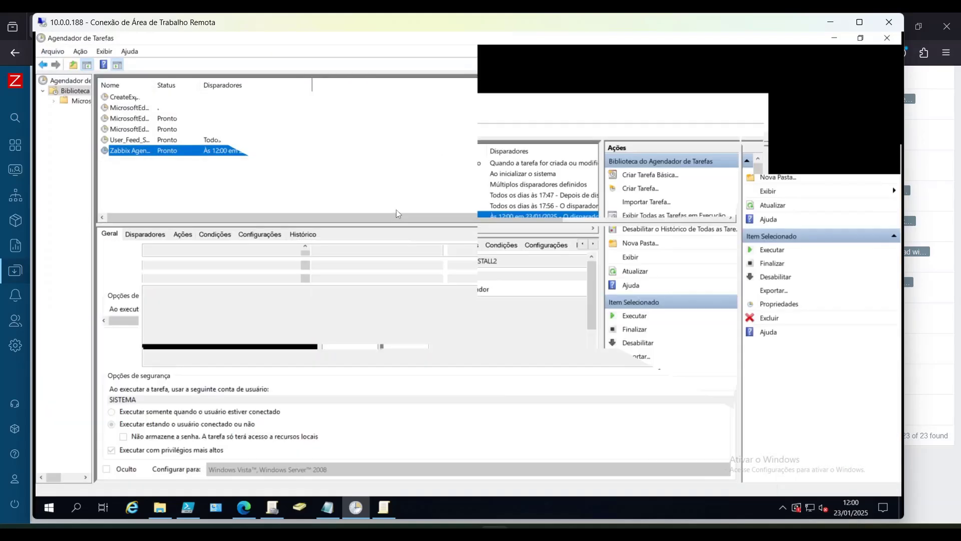
pyautogui.click(306, 234)
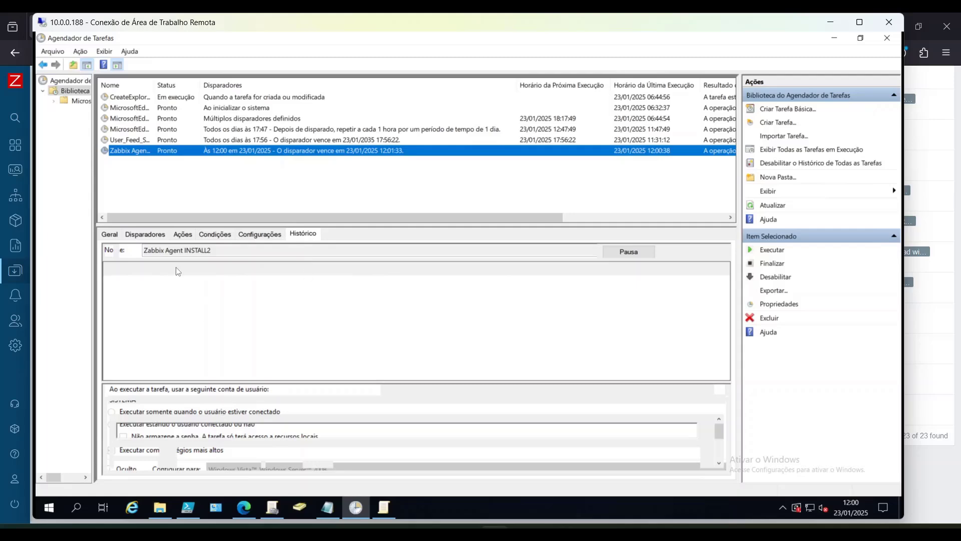
# Switch to File Explorer and browse to the Zabbix Agent 2 folder in Arquivos de Programas on drive C: to check the installed files.
pyautogui.click(160, 508)
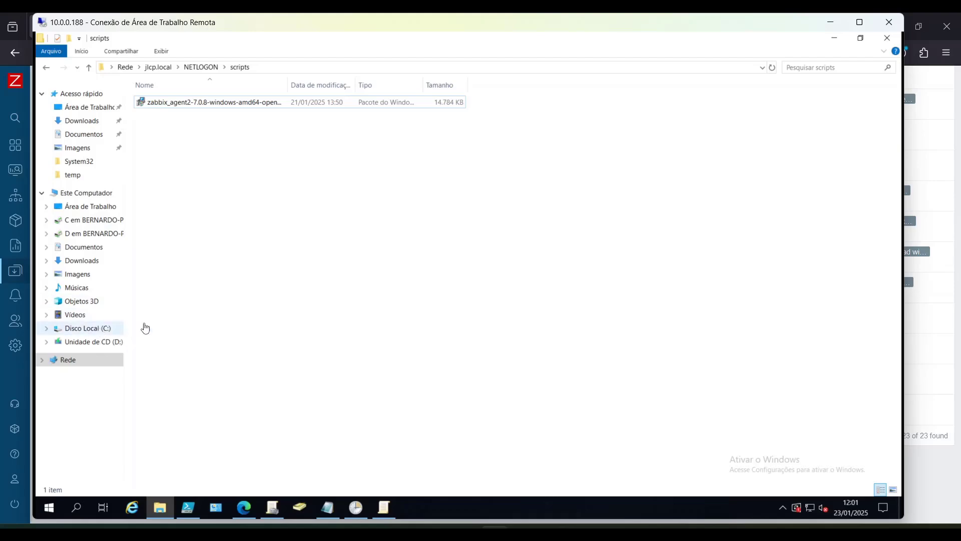
pyautogui.click(118, 328)
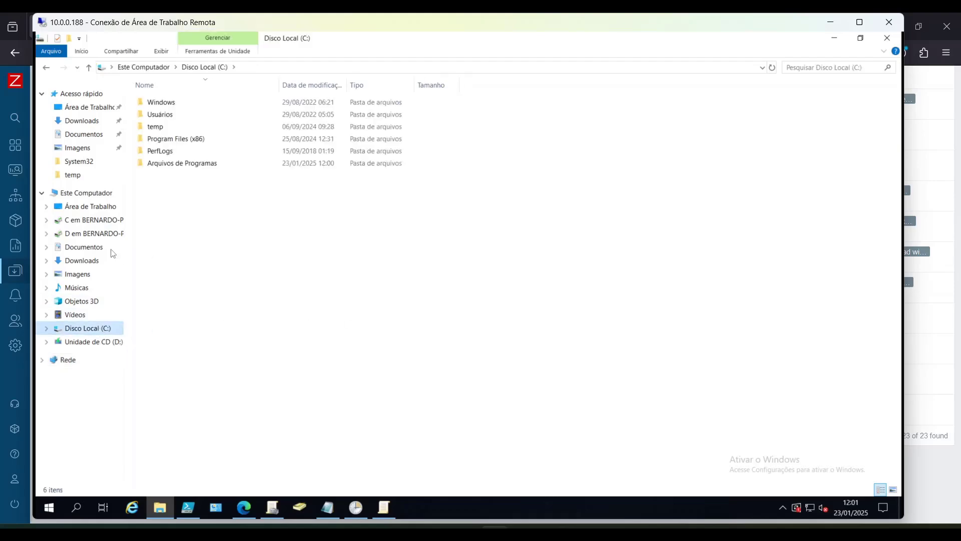
pyautogui.doubleClick(184, 169)
pyautogui.scroll(-3, 183, 426)
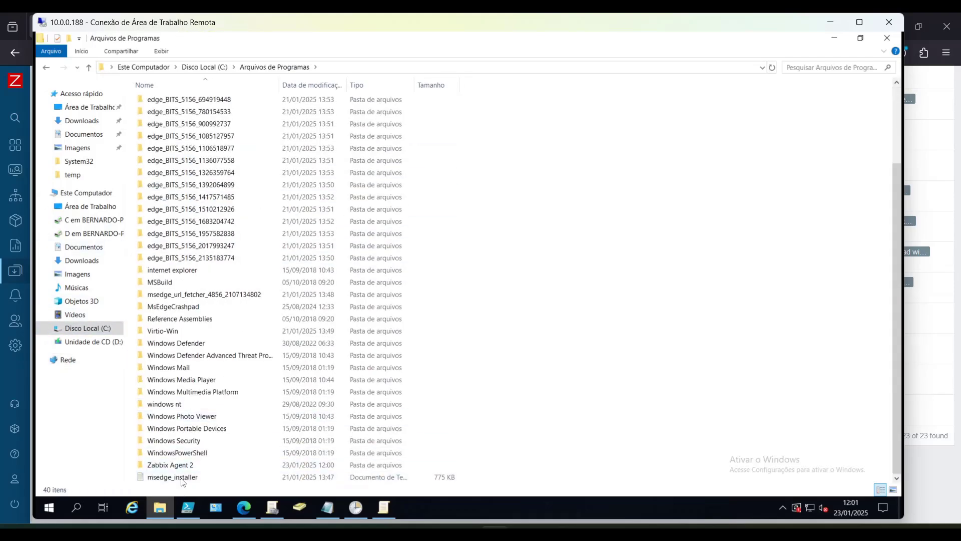
pyautogui.click(302, 465)
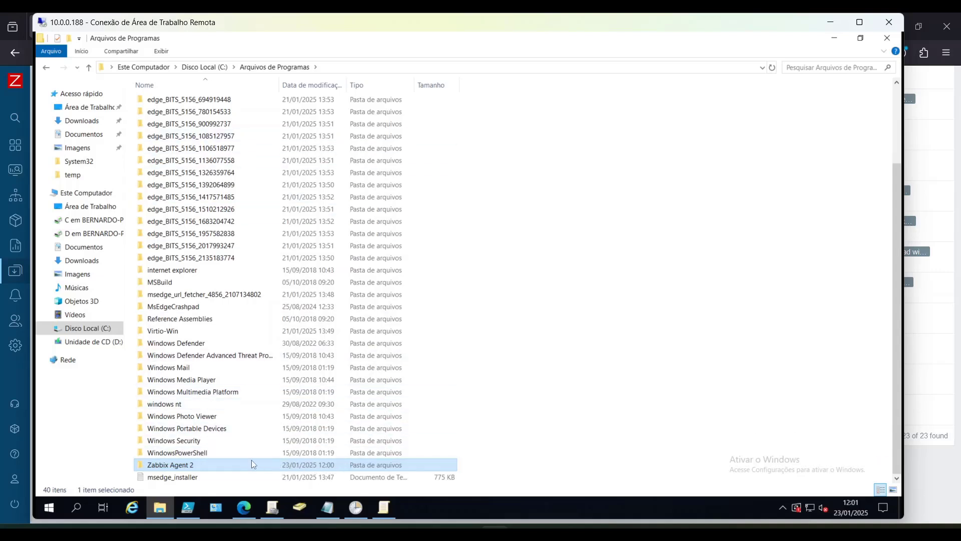
pyautogui.doubleClick(226, 461)
pyautogui.moveTo(274, 218); pyautogui.dragTo(220, 157)
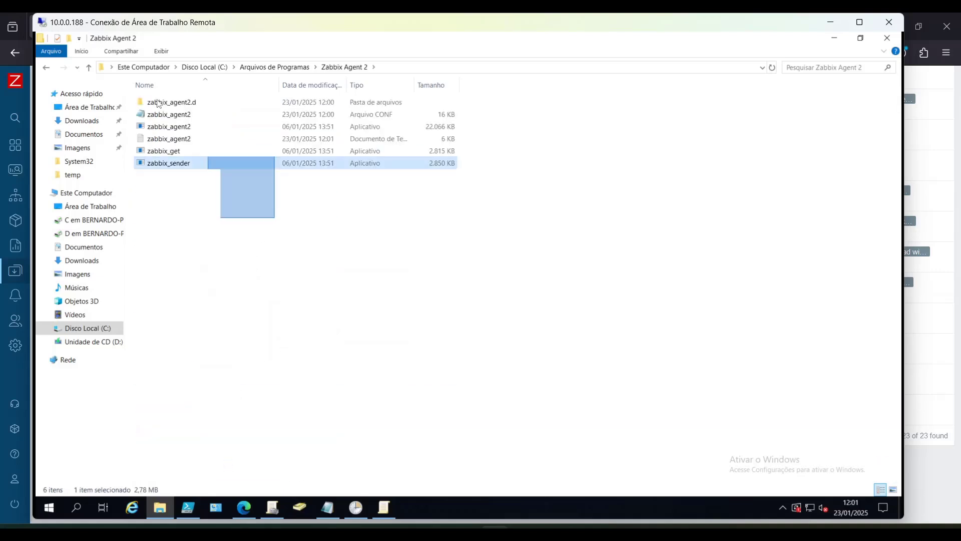
pyautogui.moveTo(157, 100); pyautogui.dragTo(323, 231)
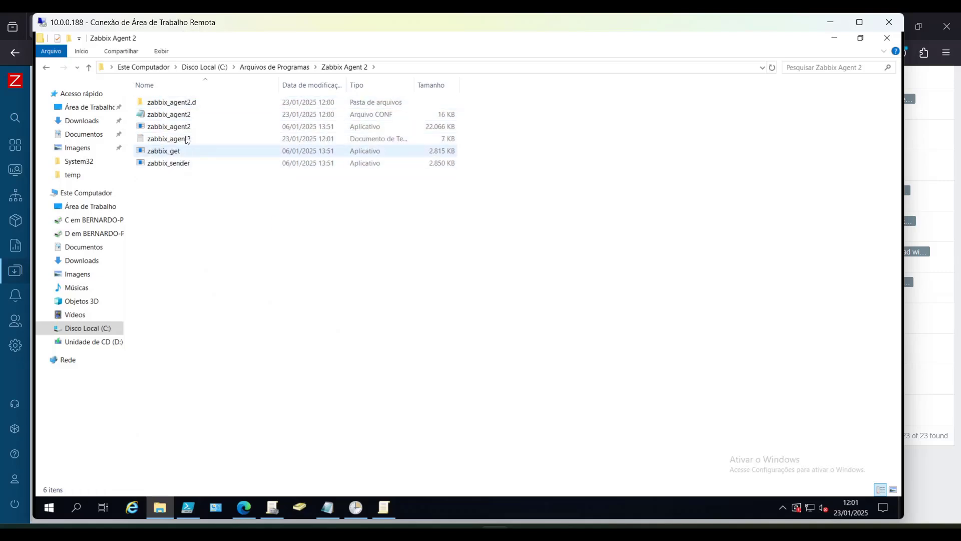
# Open the zabbix_agent2 CONF file in Notepad and check its Server and ServerActive parameters.
pyautogui.doubleClick(170, 115)
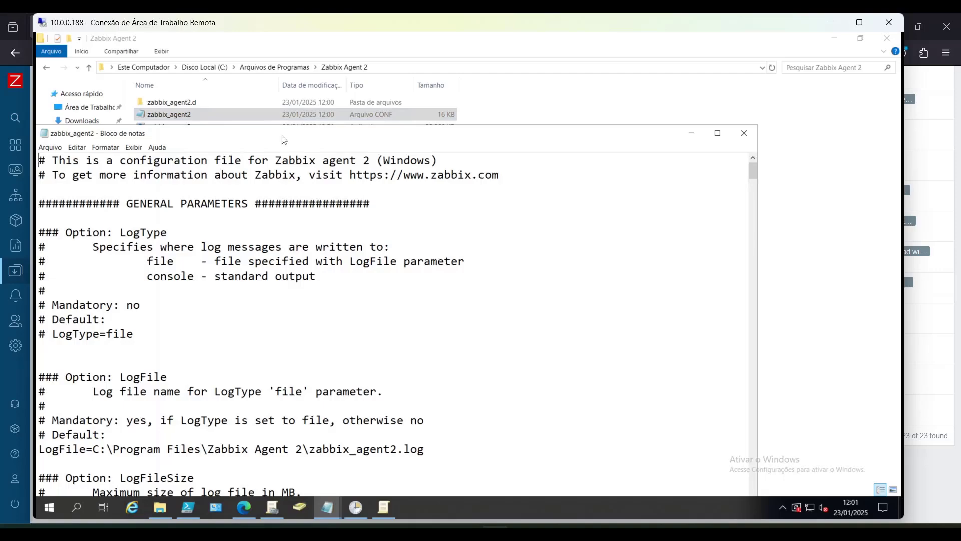
pyautogui.moveTo(284, 140); pyautogui.dragTo(299, 108)
pyautogui.scroll(-8, 282, 250)
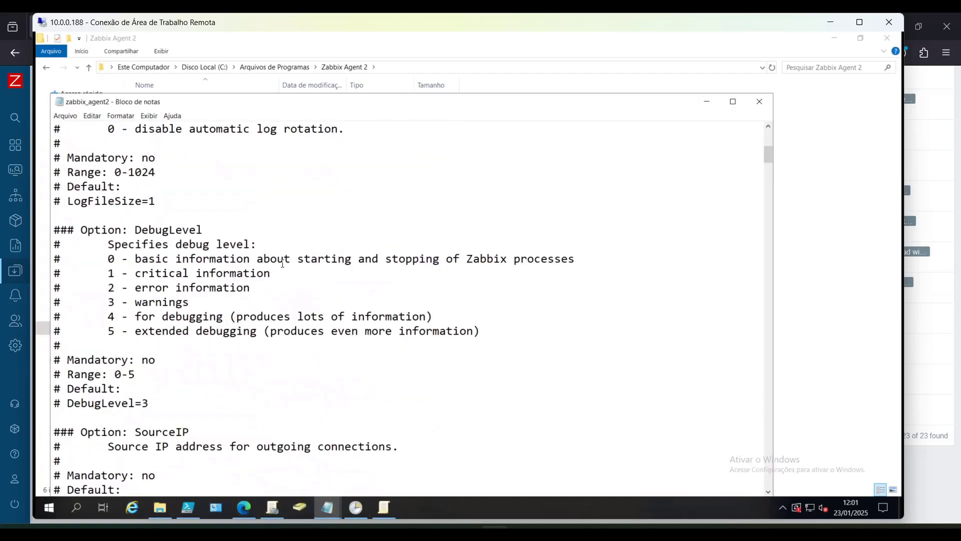
pyautogui.scroll(-10, 282, 264)
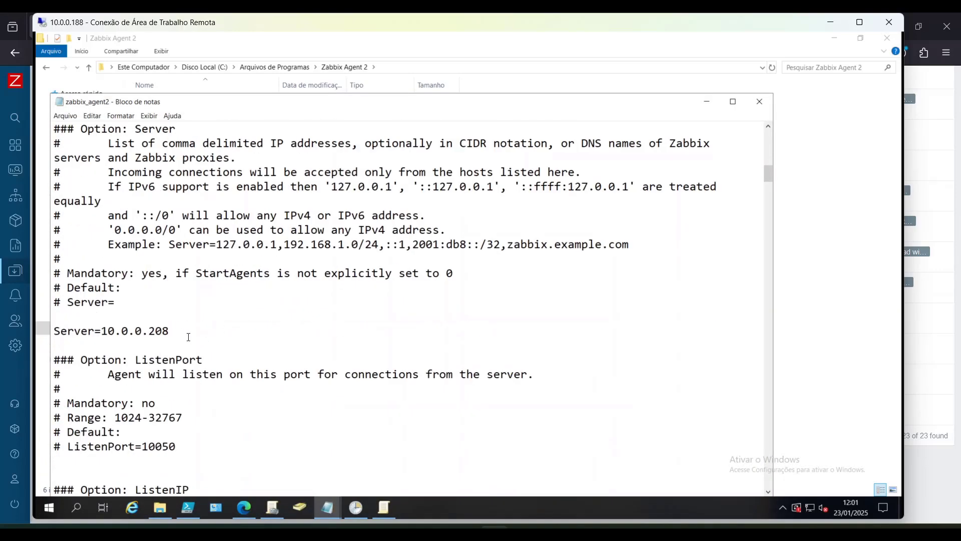
pyautogui.moveTo(188, 337); pyautogui.dragTo(52, 332)
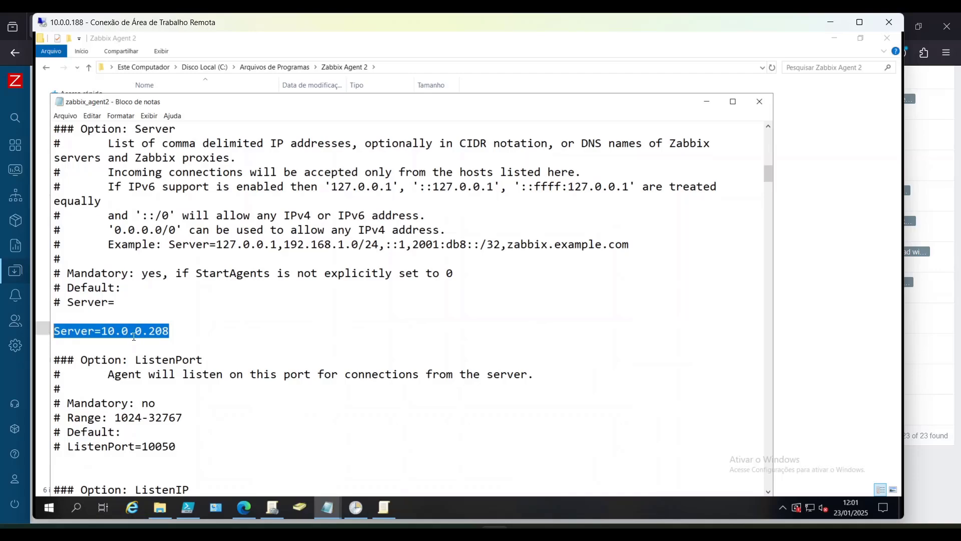
pyautogui.scroll(-12, 184, 337)
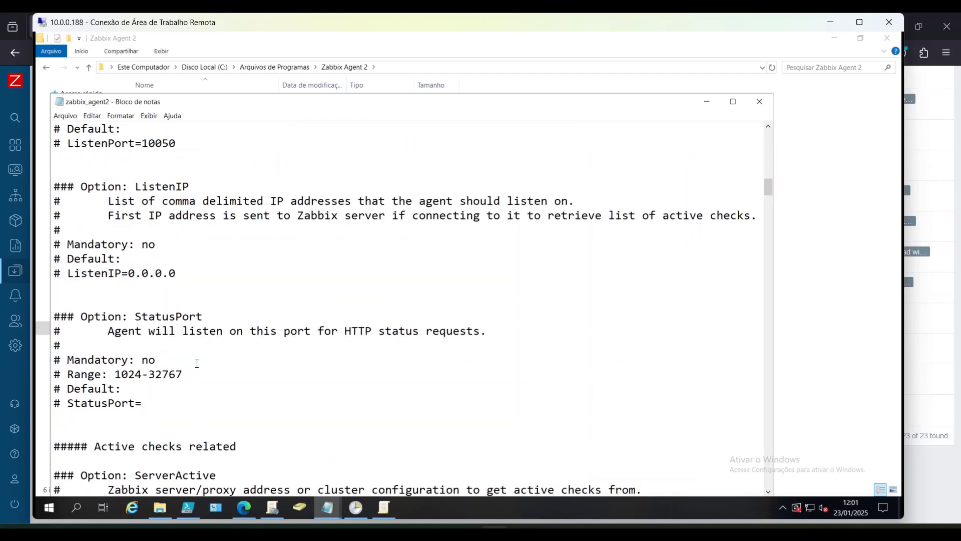
pyautogui.scroll(-6, 224, 387)
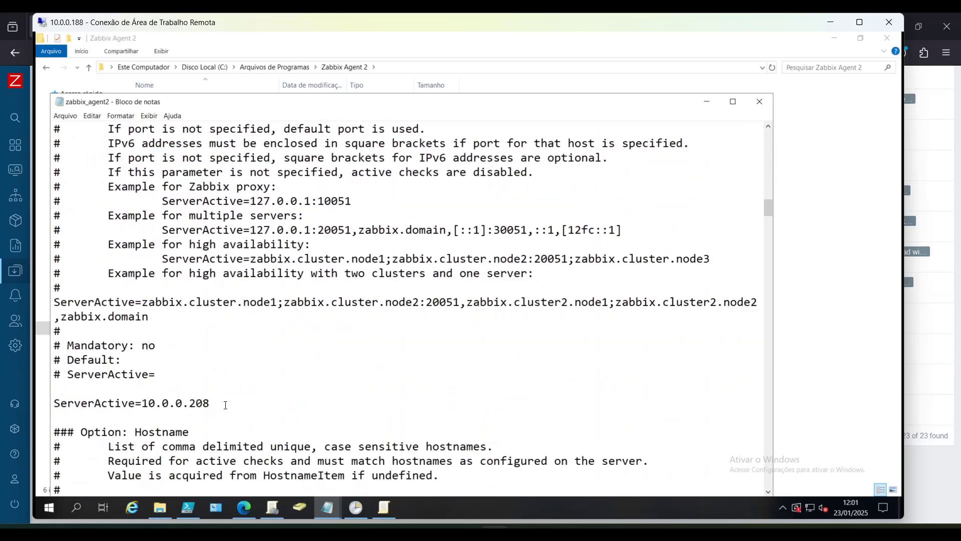
# Check the HostMetadata and HostMetadataItem parameters in the zabbix_agent2 configuration file.
pyautogui.scroll(-11, 193, 402)
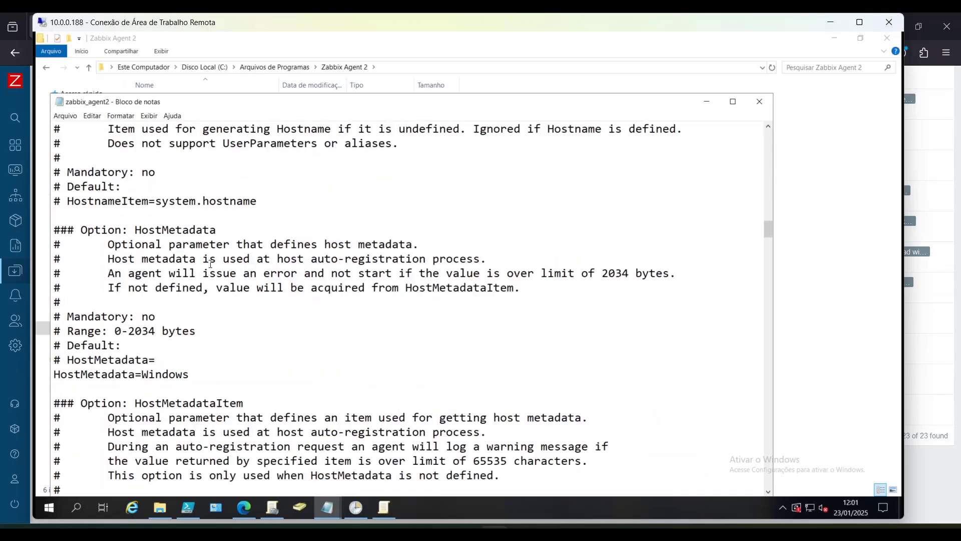
pyautogui.moveTo(196, 379); pyautogui.dragTo(53, 374)
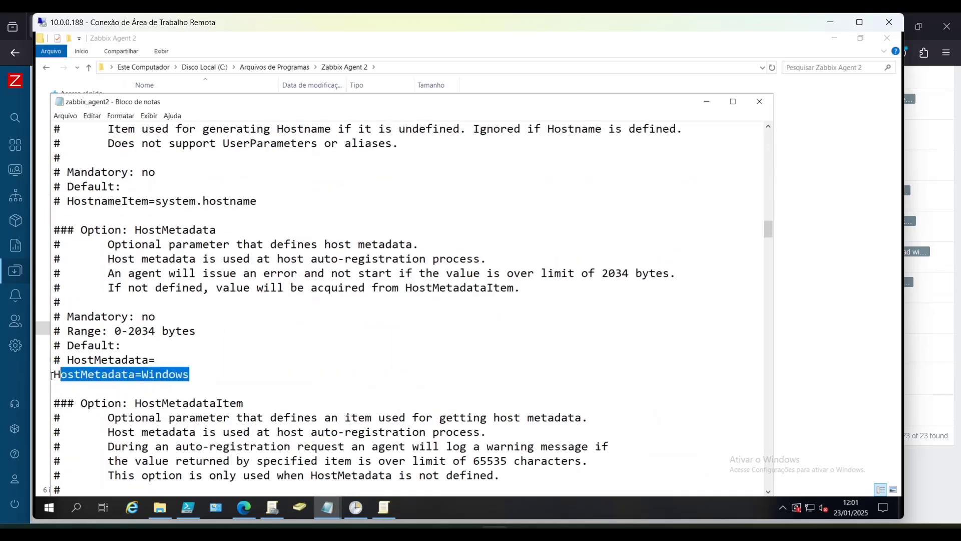
pyautogui.scroll(-5, 210, 386)
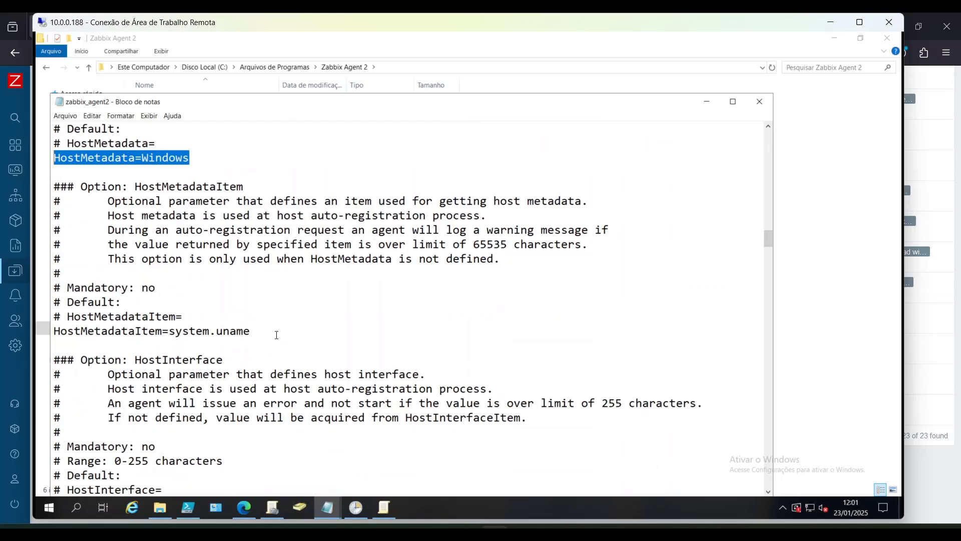
pyautogui.moveTo(256, 333); pyautogui.dragTo(40, 330)
# Check the Hostname parameter in the zabbix_agent2 configuration file and close the file.
pyautogui.scroll(5, 283, 333)
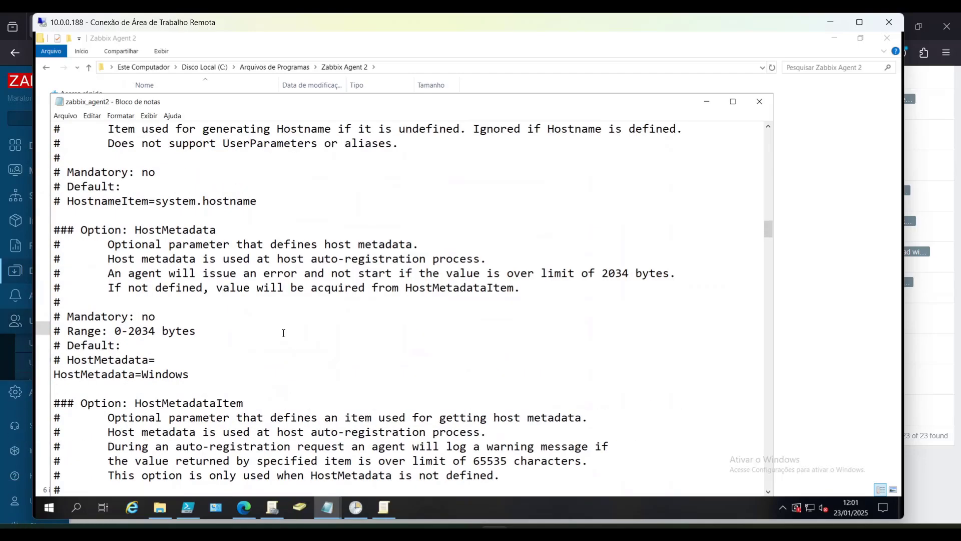
pyautogui.scroll(4, 283, 333)
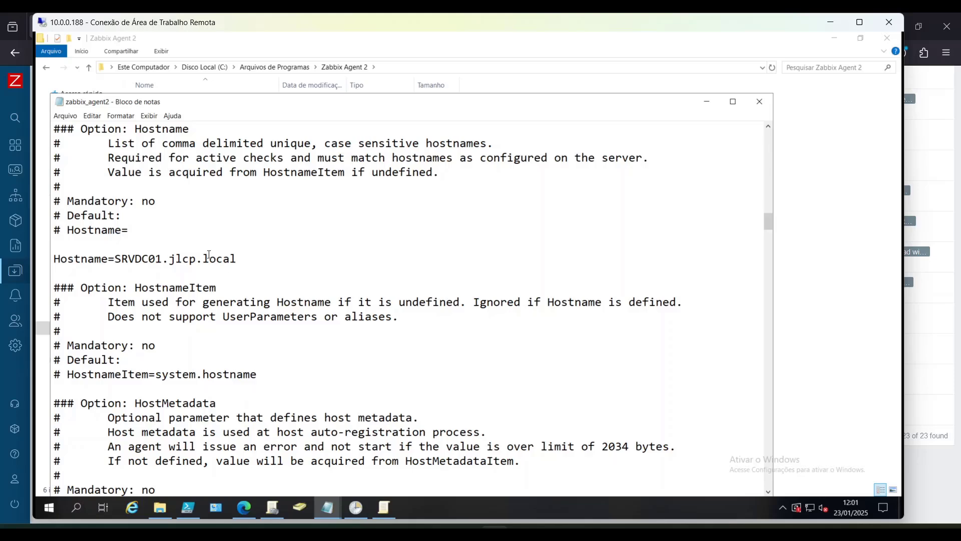
pyautogui.moveTo(239, 258); pyautogui.dragTo(114, 259)
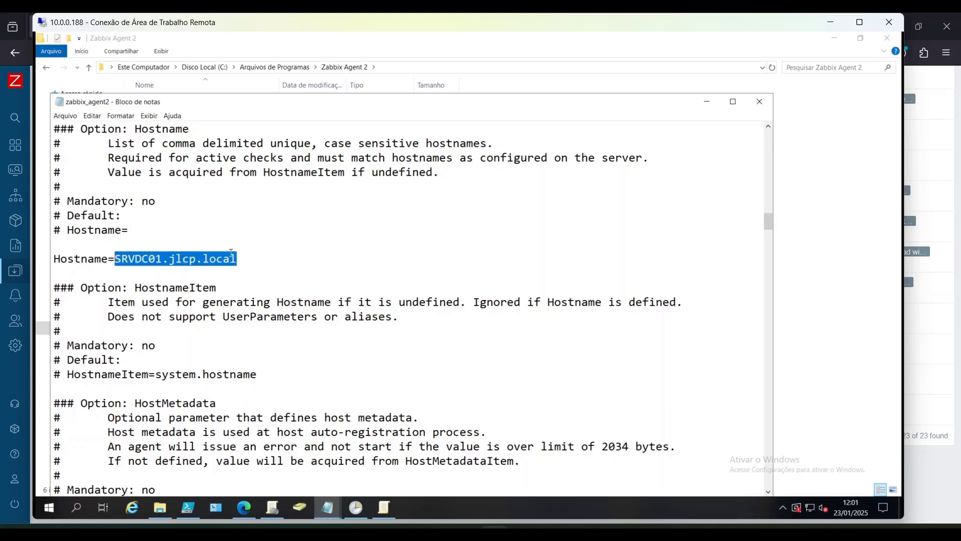
pyautogui.click(245, 254)
pyautogui.moveTo(243, 255); pyautogui.dragTo(116, 261)
pyautogui.click(760, 102)
# Open the zabbix_agent2 log file, maximize it and examine the latest active check entries for the host name.
pyautogui.doubleClick(187, 137)
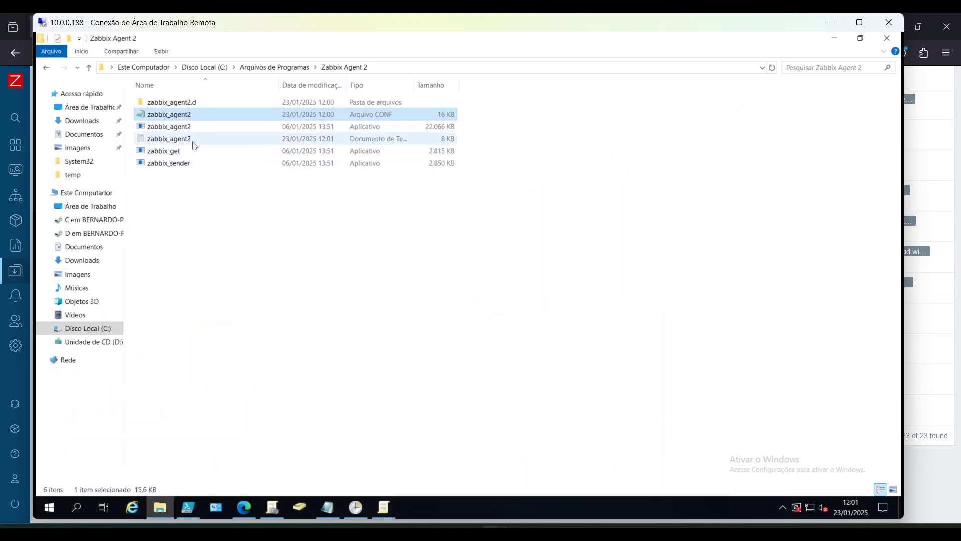
pyautogui.scroll(-20, 353, 293)
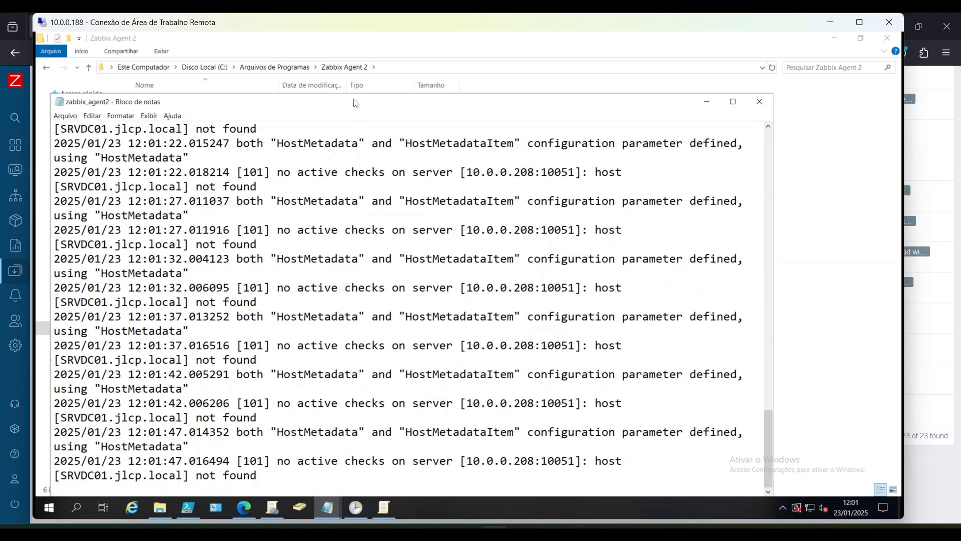
pyautogui.doubleClick(354, 103)
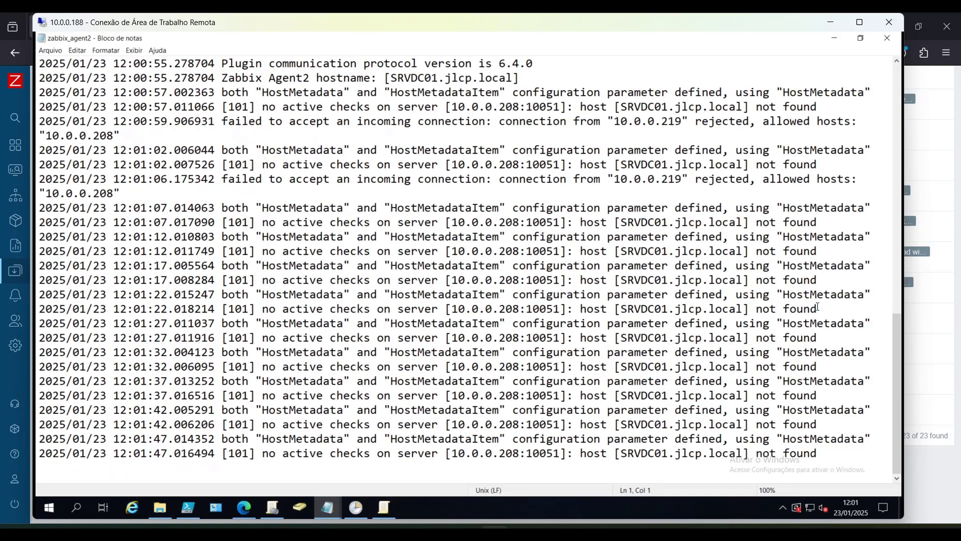
pyautogui.moveTo(817, 308); pyautogui.dragTo(615, 309)
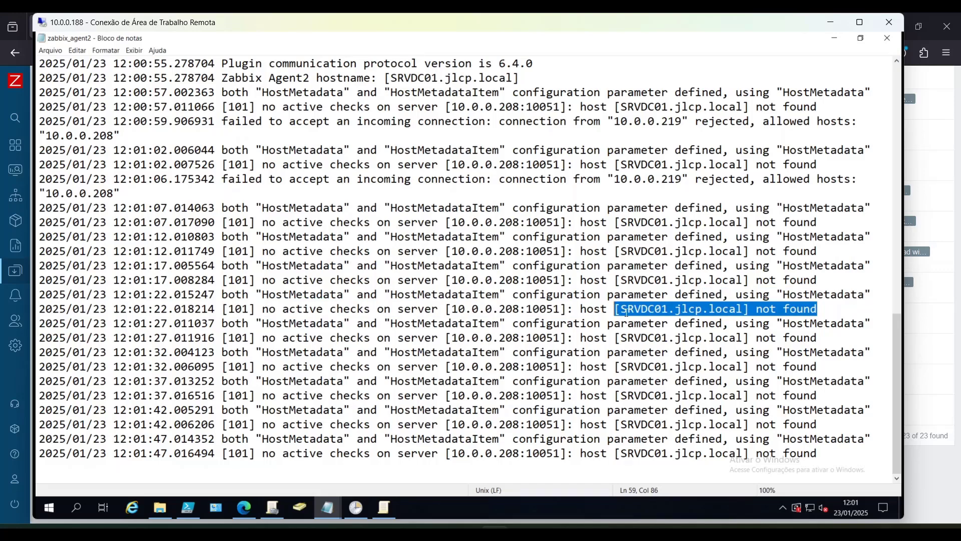
pyautogui.click(649, 309)
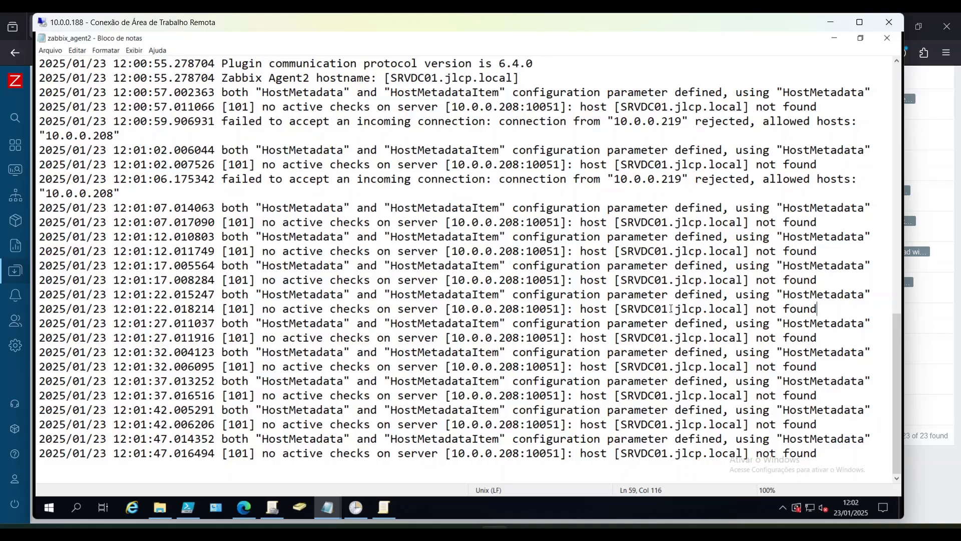
pyautogui.moveTo(669, 308); pyautogui.dragTo(622, 309)
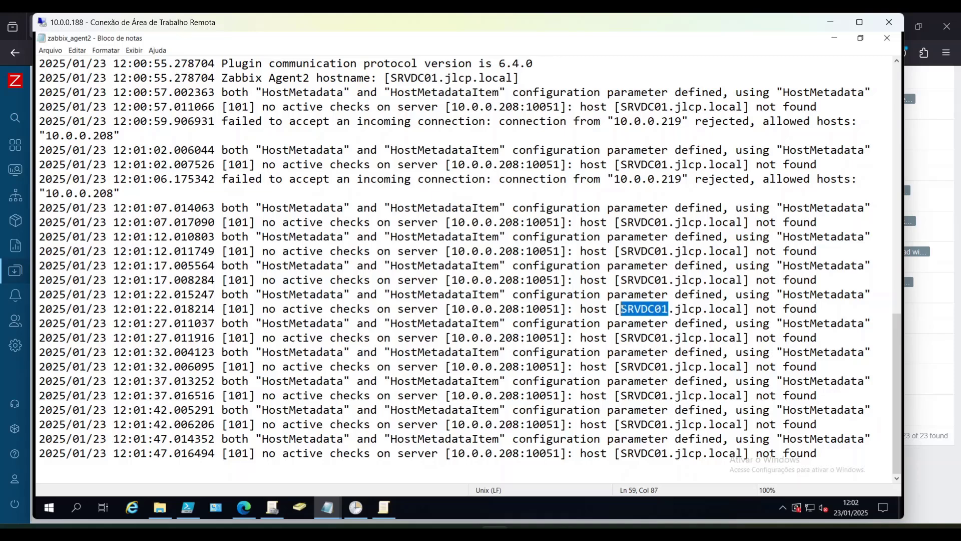
pyautogui.click(244, 507)
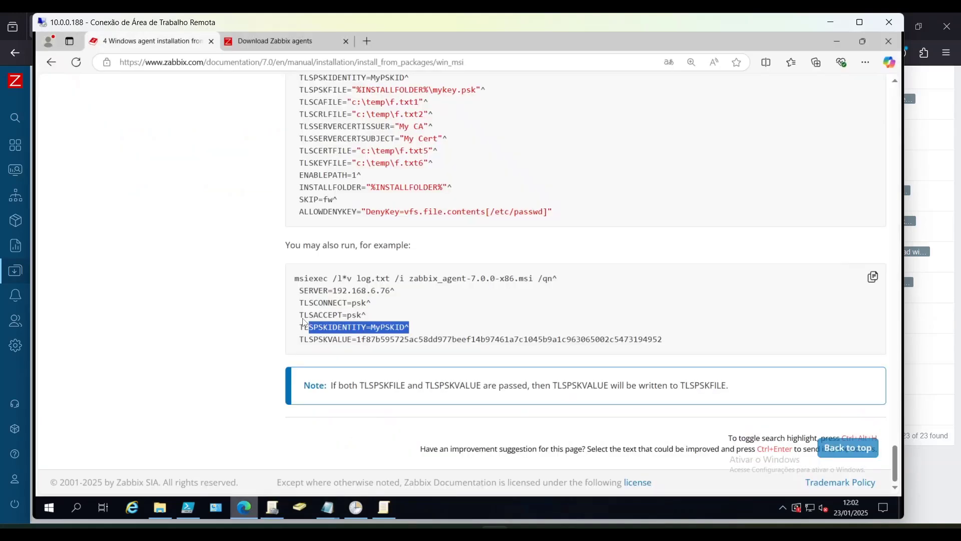
pyautogui.click(367, 41)
pyautogui.write('10')
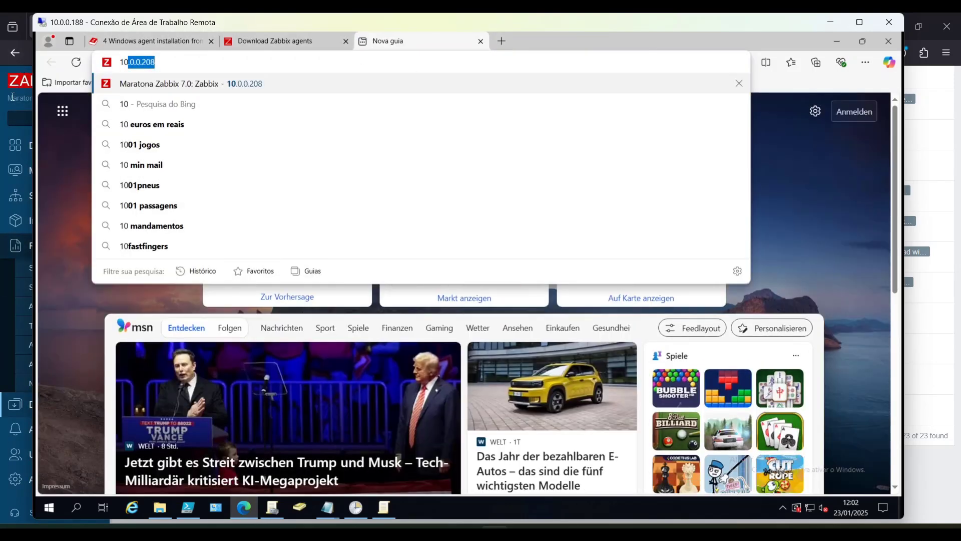
# Switch to the Zabbix web interface outside the remote session and search for SRVDC01.
pyautogui.click(14, 100)
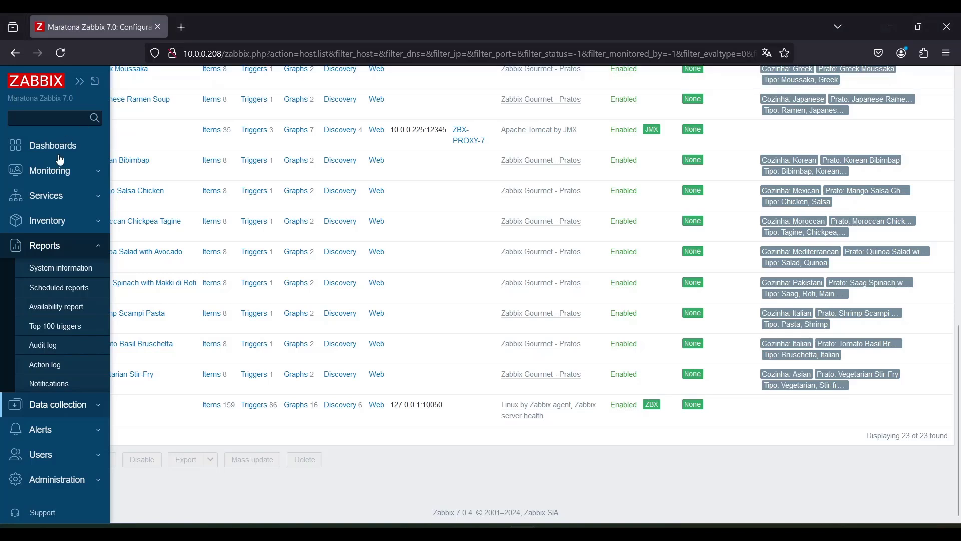
pyautogui.click(47, 119)
pyautogui.write('SRVDC01')
pyautogui.press('Return')
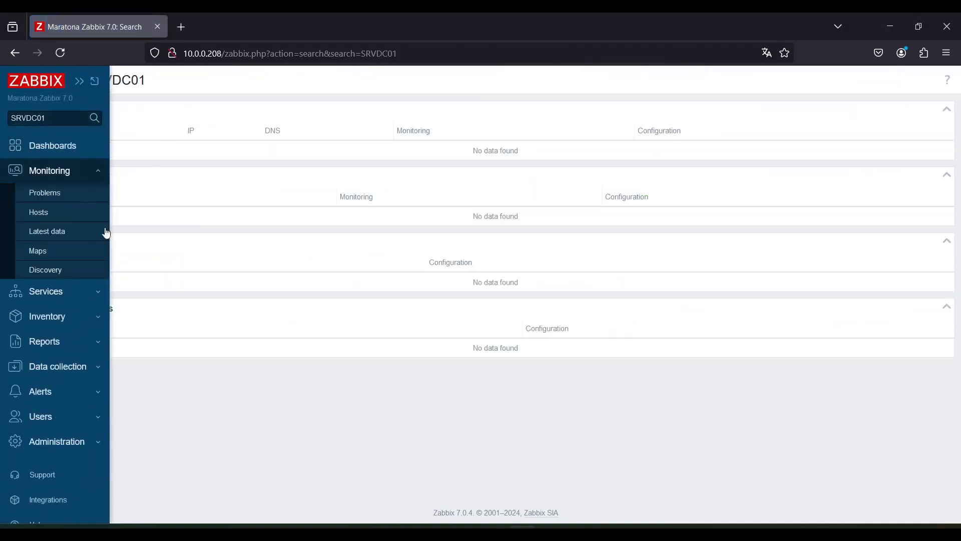
# Open the Autoregistration actions page in the Zabbix alert settings.
pyautogui.click(75, 366)
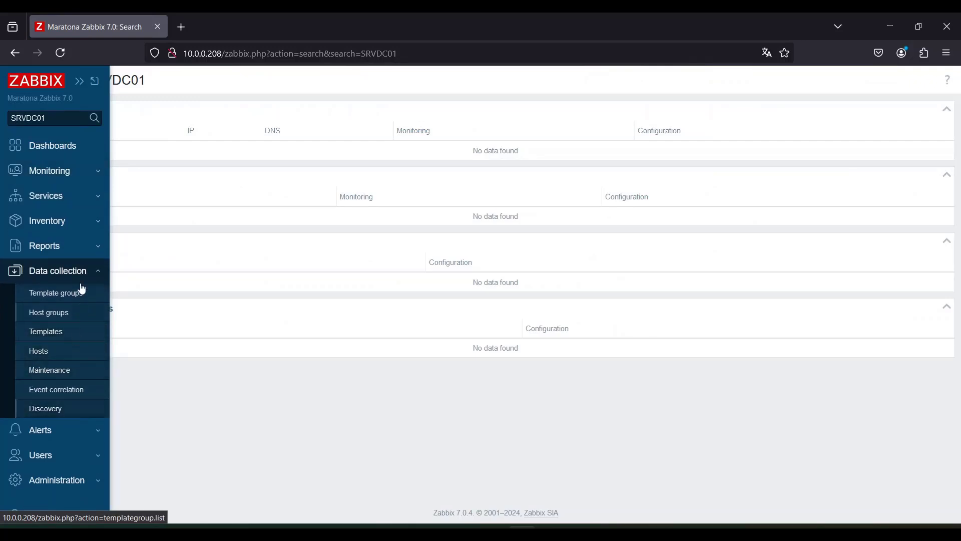
pyautogui.click(59, 434)
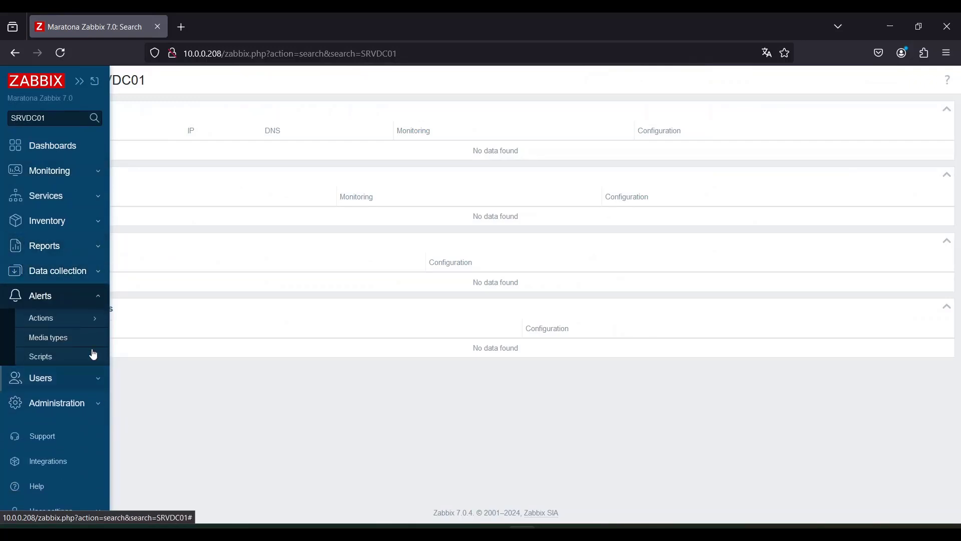
pyautogui.click(90, 320)
pyautogui.click(155, 372)
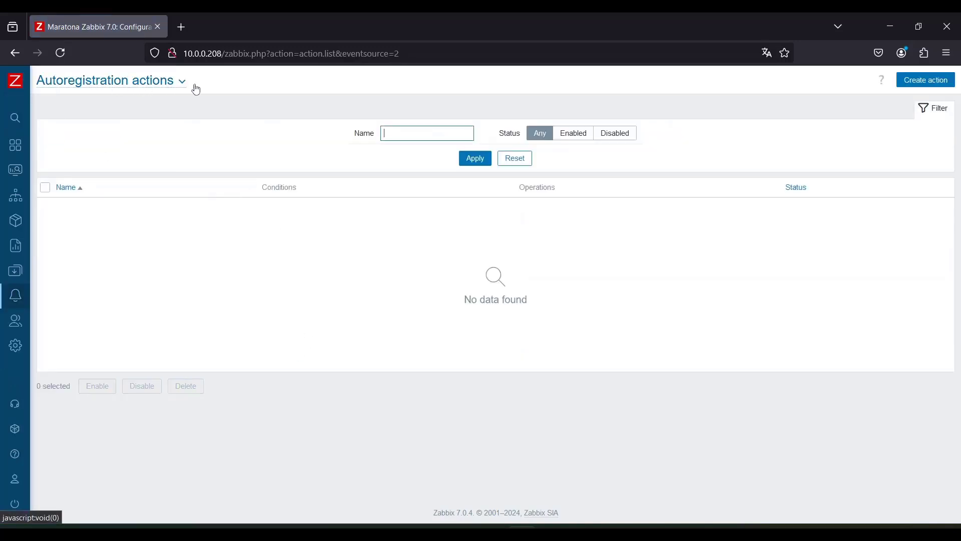
# Create a new autoregistration action with the condition that Host metadata contains Windows.
pyautogui.click(904, 83)
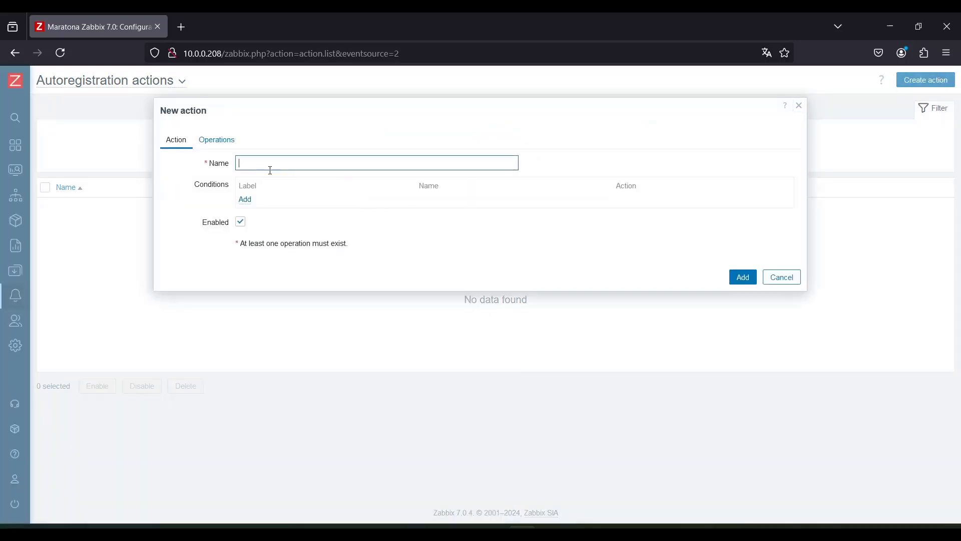
pyautogui.click(245, 200)
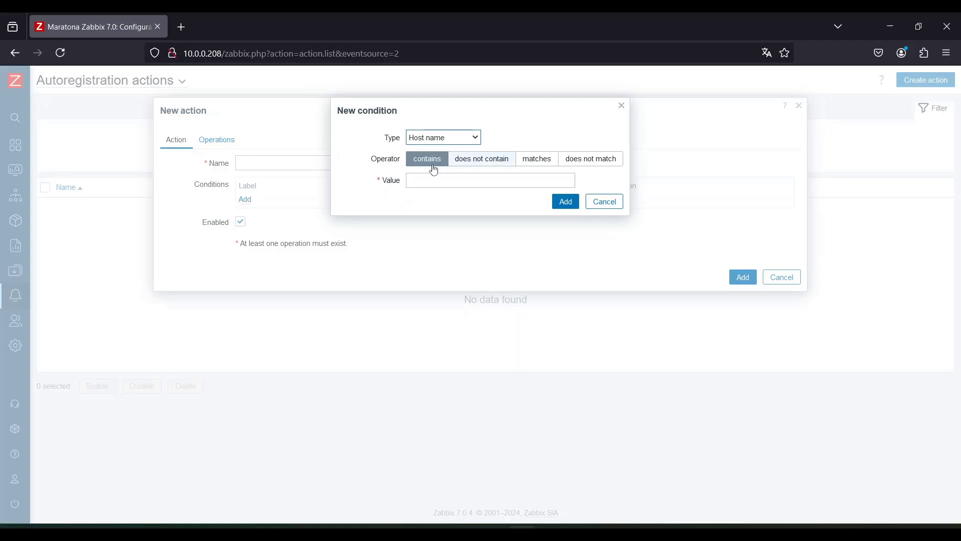
pyautogui.click(454, 137)
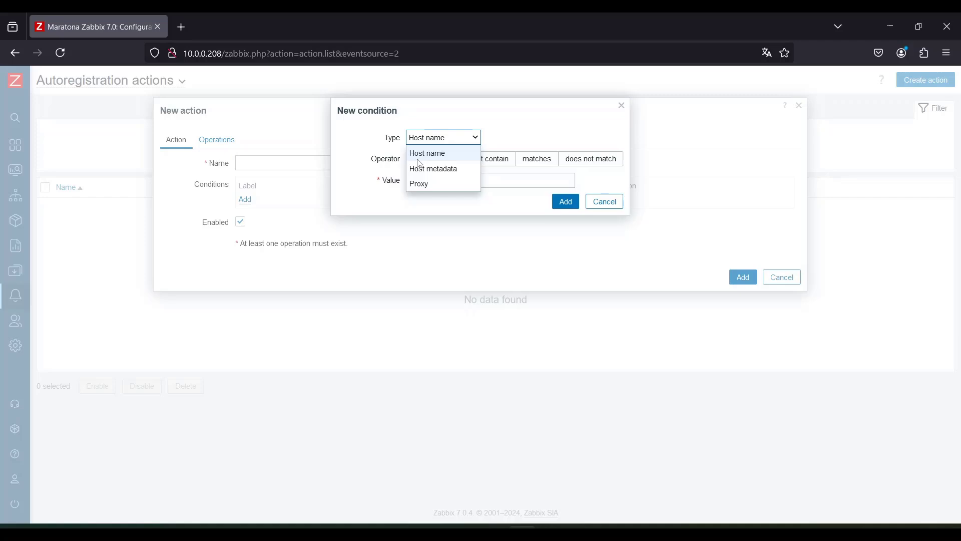
pyautogui.click(440, 170)
pyautogui.click(447, 181)
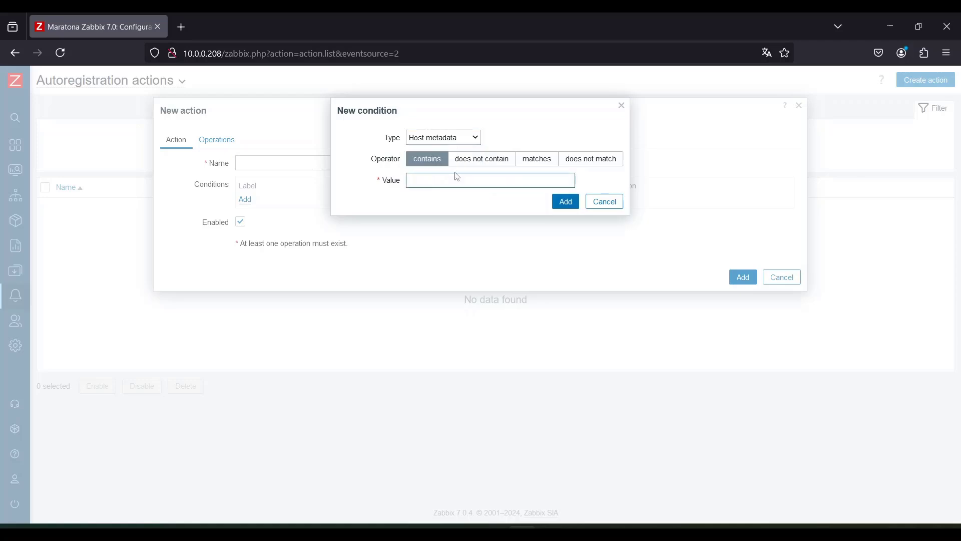
pyautogui.write('Windows')
pyautogui.click(566, 201)
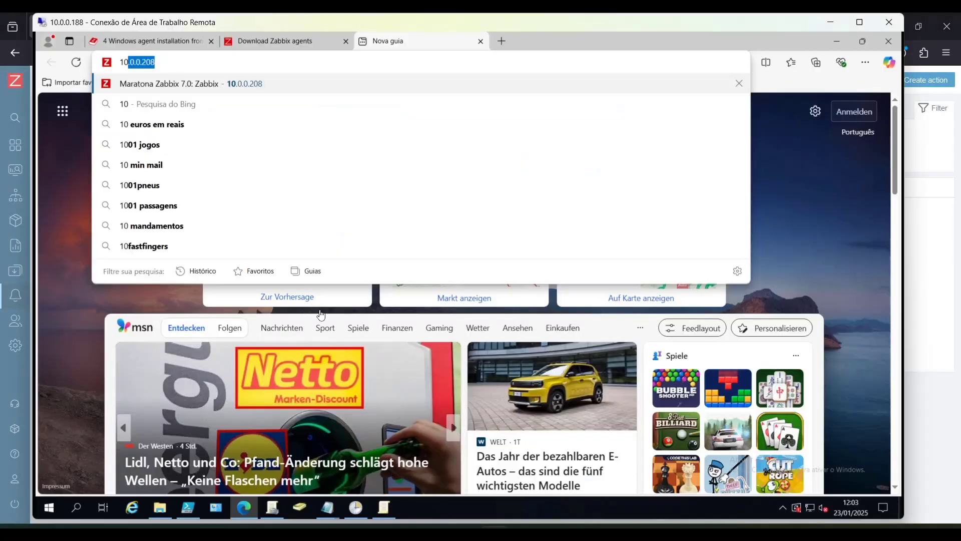
# Switch to the ZBX-AGENT notes in the remote session and check the HOSTMETADATA parameter of the install command.
pyautogui.moveTo(327, 507)
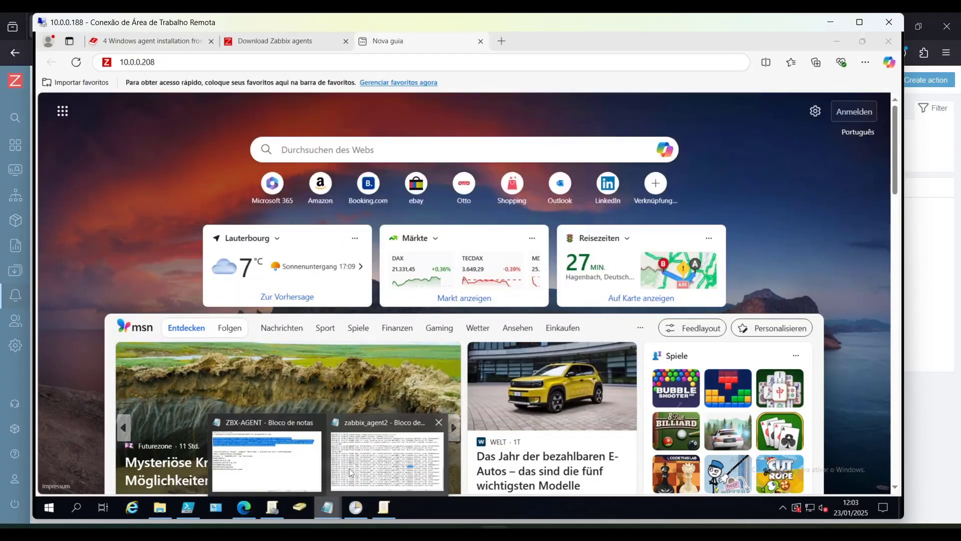
pyautogui.click(279, 466)
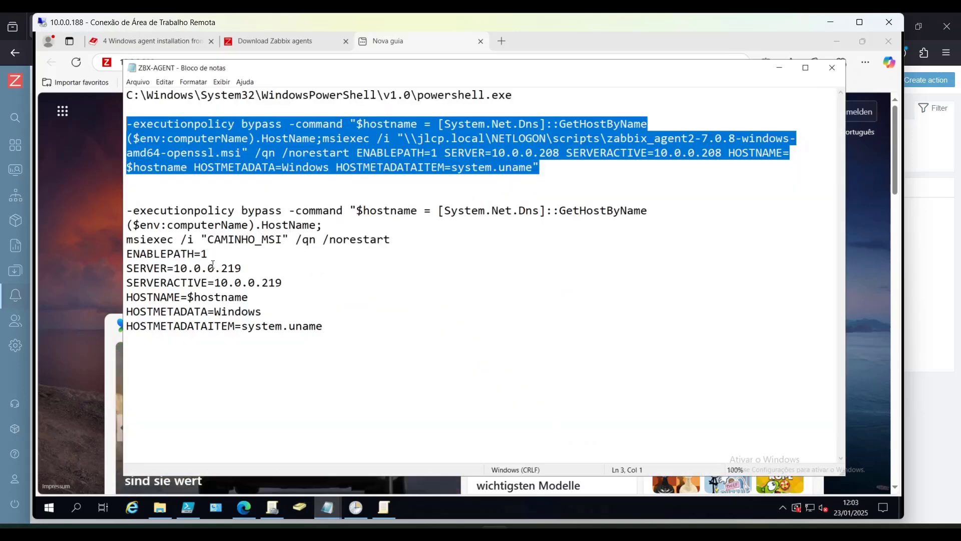
pyautogui.moveTo(268, 313); pyautogui.dragTo(192, 301)
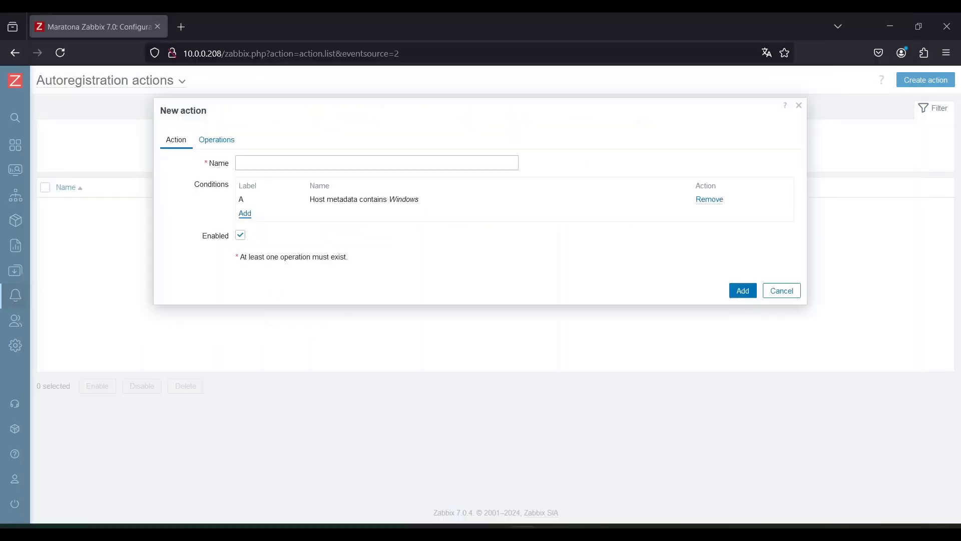
# Name the new Zabbix action Auto Registro Via GPO and start adding an operation to it.
pyautogui.click(249, 160)
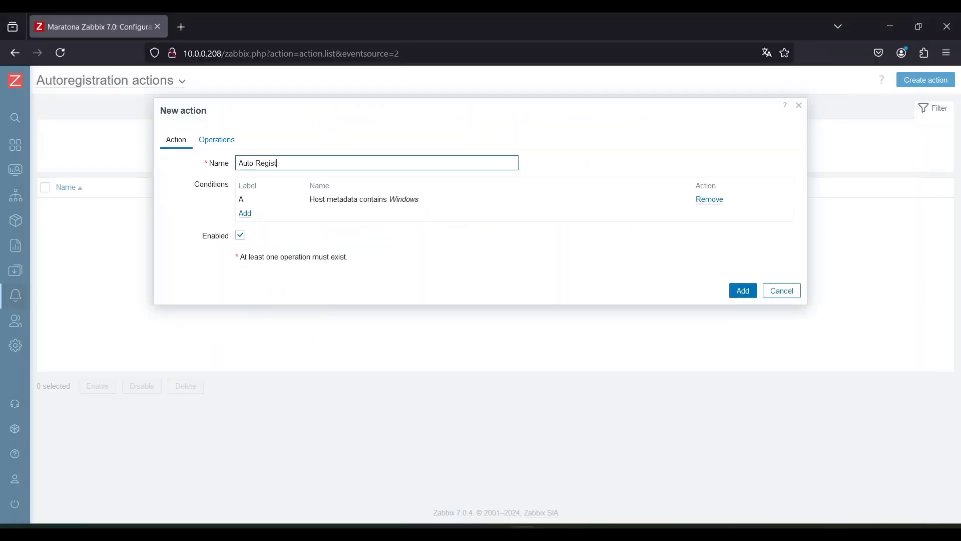
pyautogui.write('Auto Registro Via GPO')
pyautogui.click(218, 140)
pyautogui.click(245, 179)
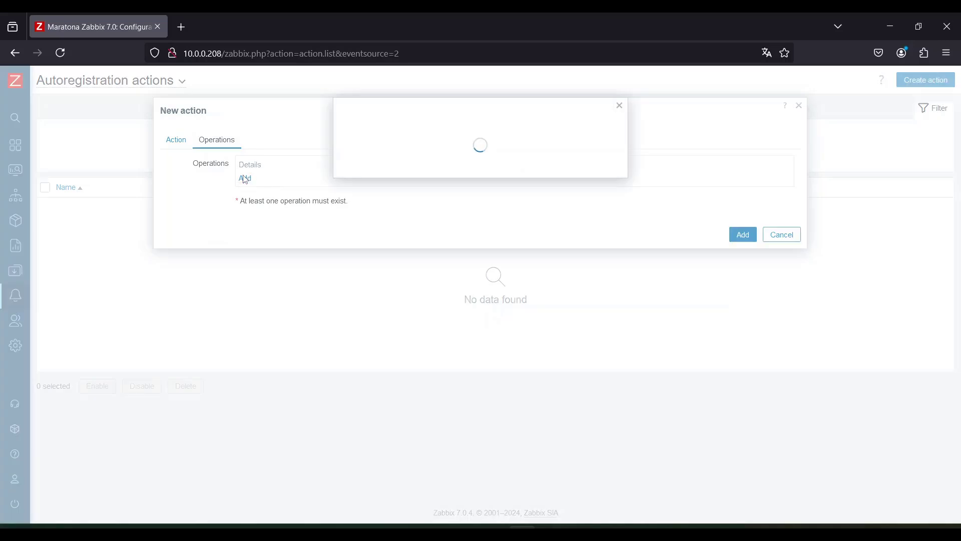
# Add an Add to host group operation to the action with Discovered hosts as the host group.
pyautogui.click(442, 142)
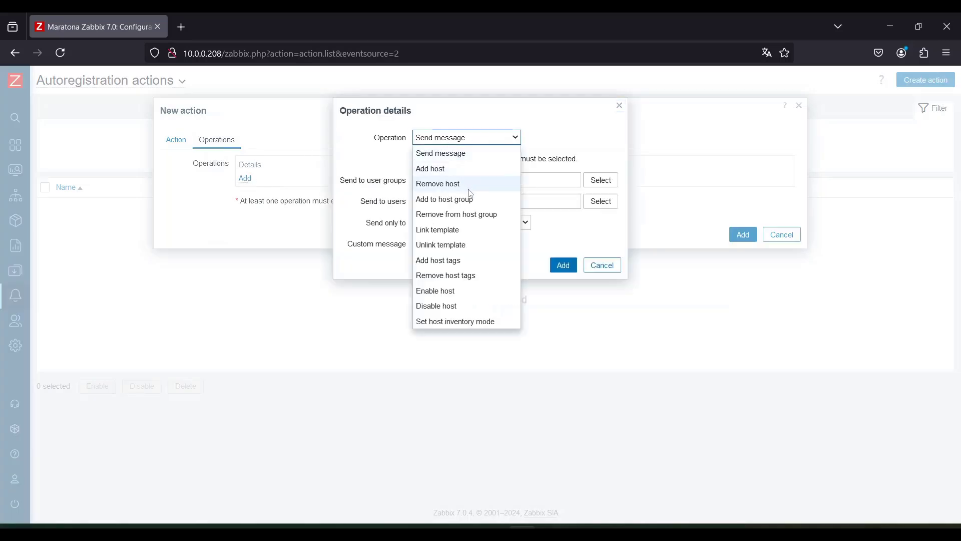
pyautogui.click(468, 169)
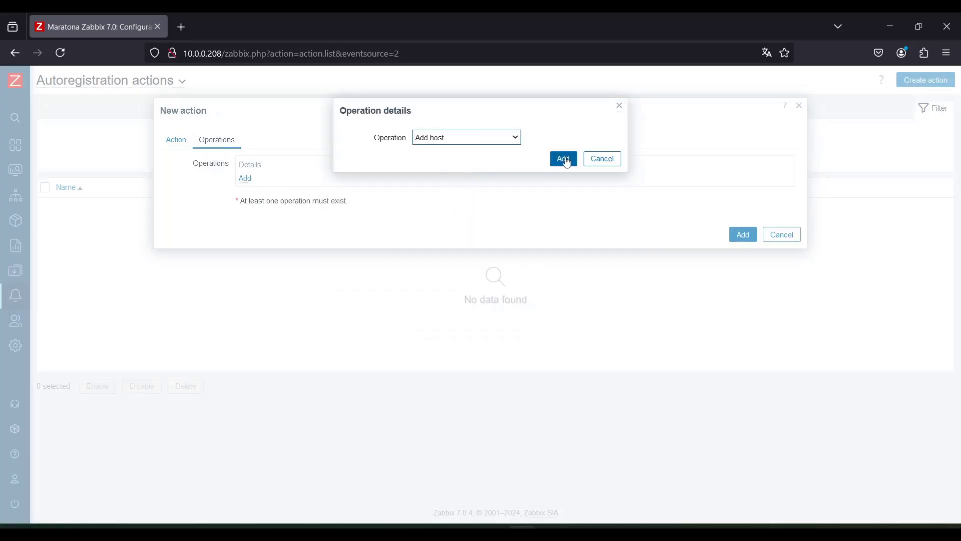
pyautogui.click(505, 141)
pyautogui.click(491, 200)
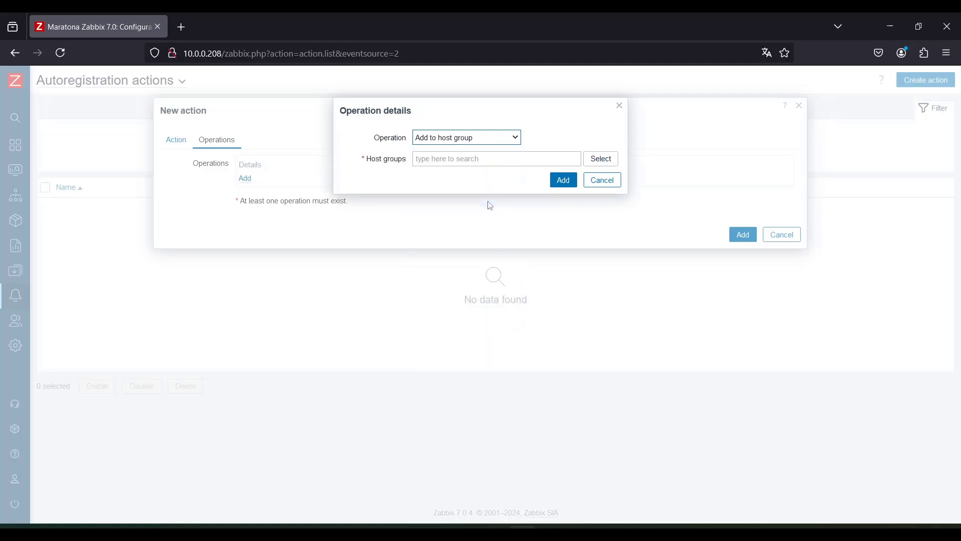
pyautogui.click(601, 159)
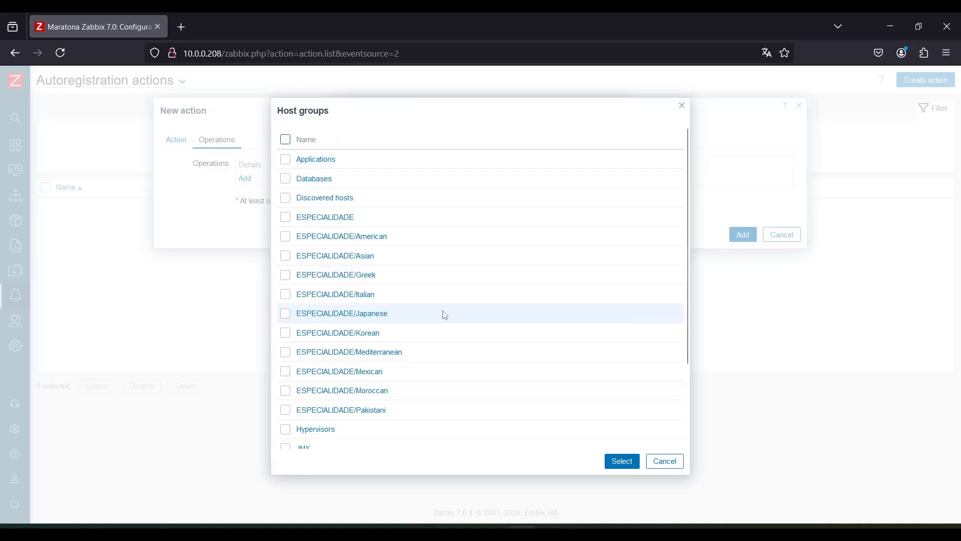
pyautogui.scroll(-3, 555, 407)
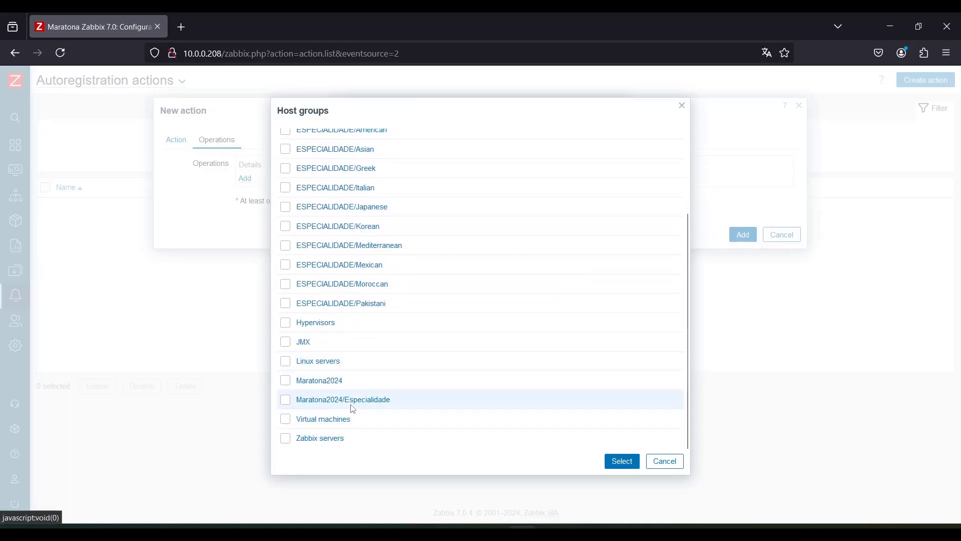
pyautogui.scroll(3, 436, 329)
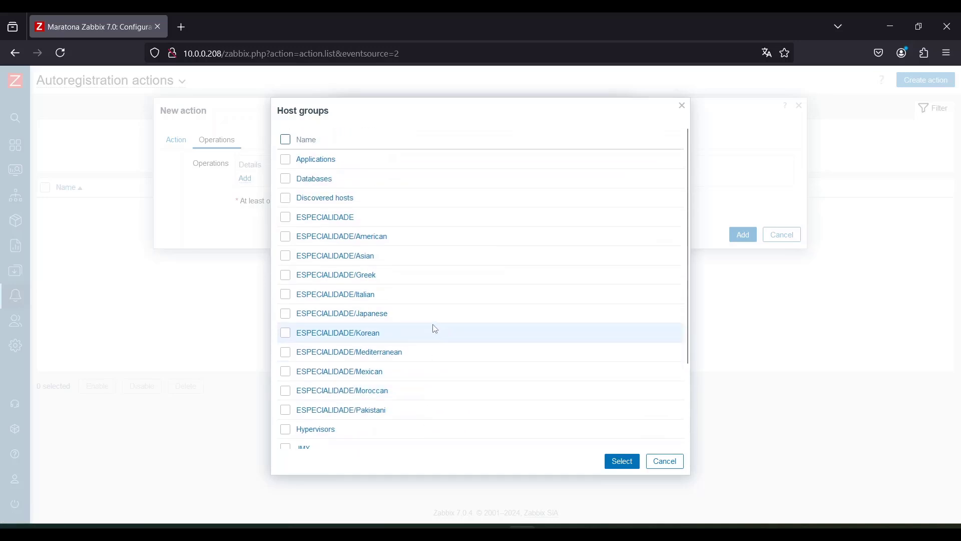
pyautogui.click(285, 197)
pyautogui.click(631, 460)
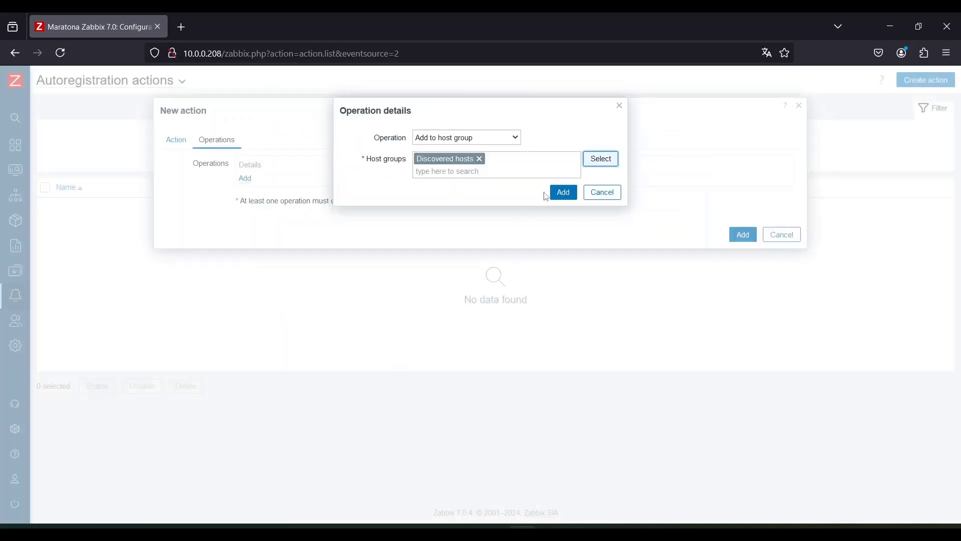
pyautogui.click(566, 192)
# Add a Link template operation to the action using the template Windows by Zabbix agent active.
pyautogui.click(245, 192)
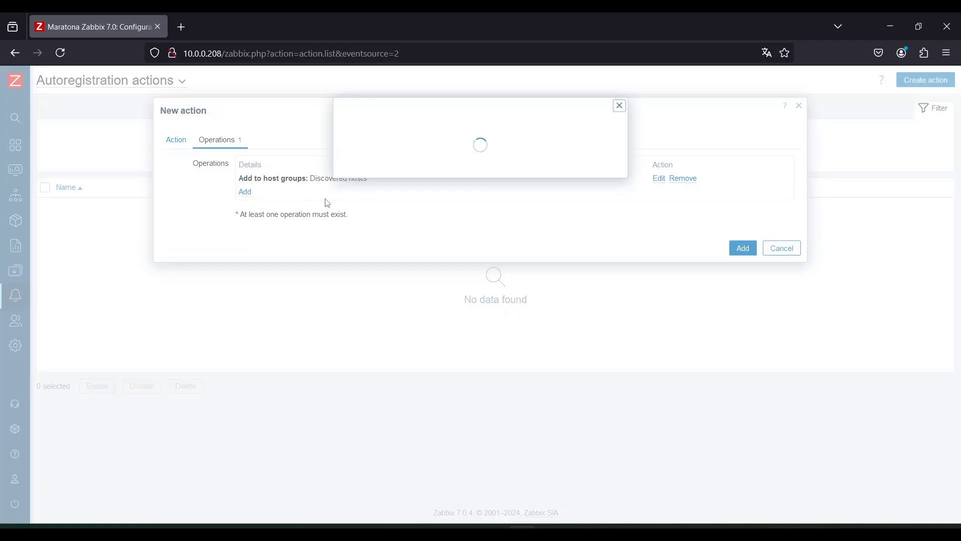
pyautogui.click(448, 137)
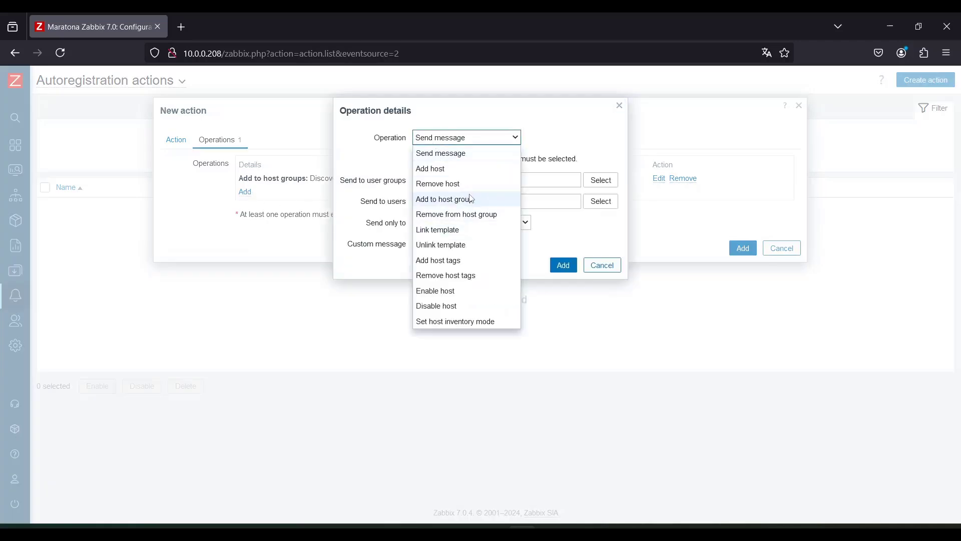
pyautogui.click(454, 230)
pyautogui.click(453, 160)
pyautogui.write('Windows')
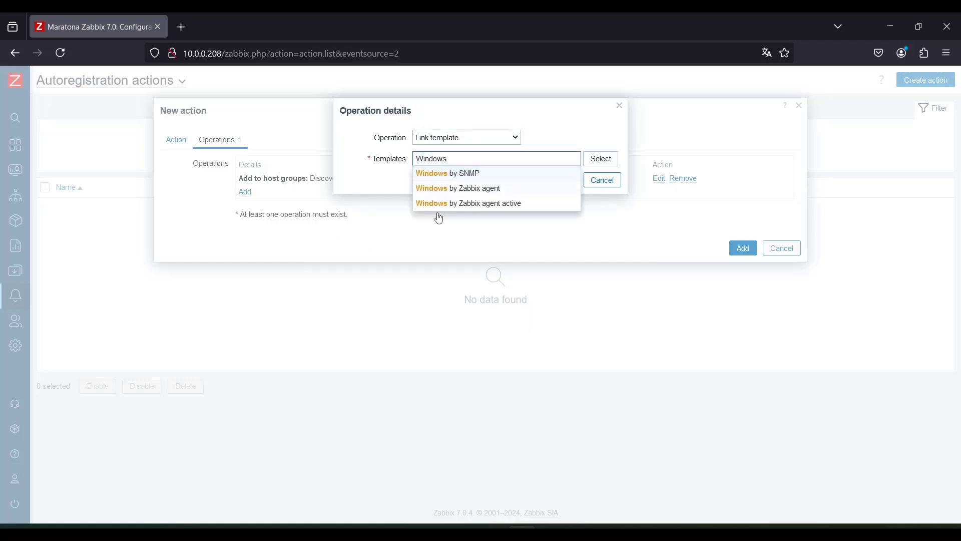
pyautogui.click(458, 206)
pyautogui.click(565, 192)
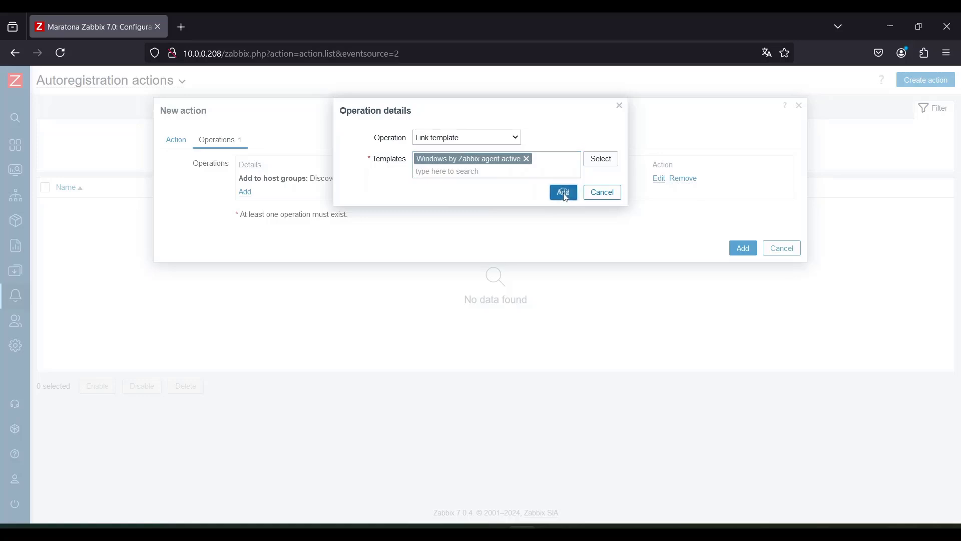
# Add an Add host tags operation with the tags Auto: Discovery and Tipo: GPO, and save the new action.
pyautogui.click(245, 206)
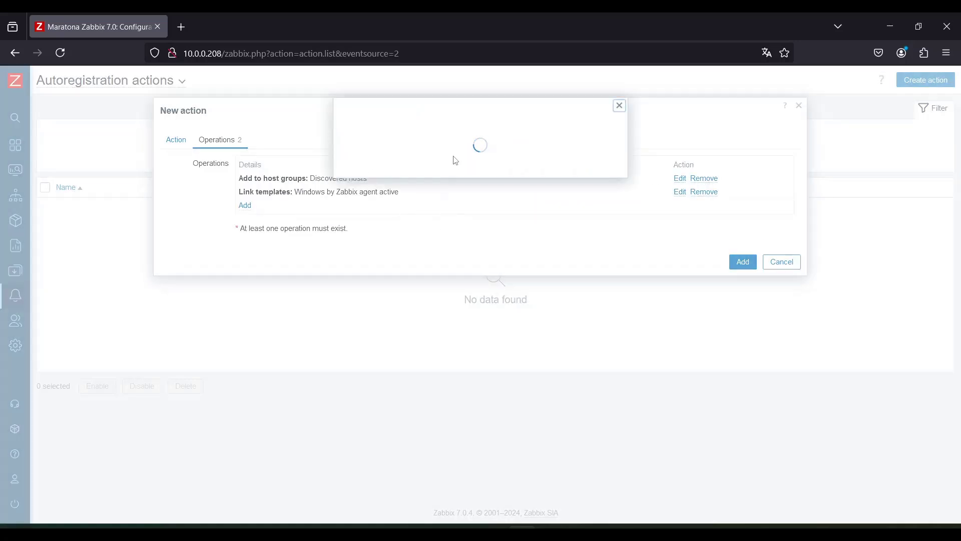
pyautogui.click(438, 140)
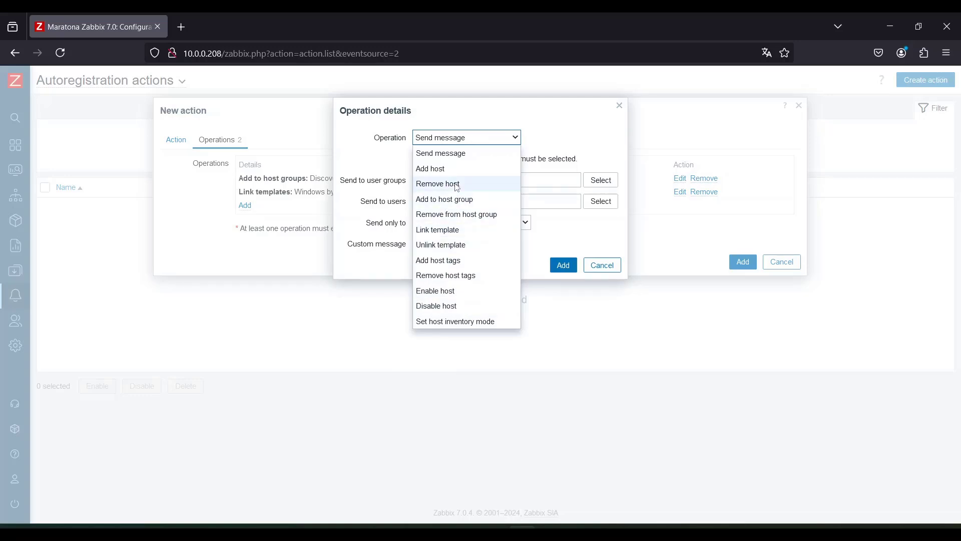
pyautogui.click(457, 262)
pyautogui.click(435, 174)
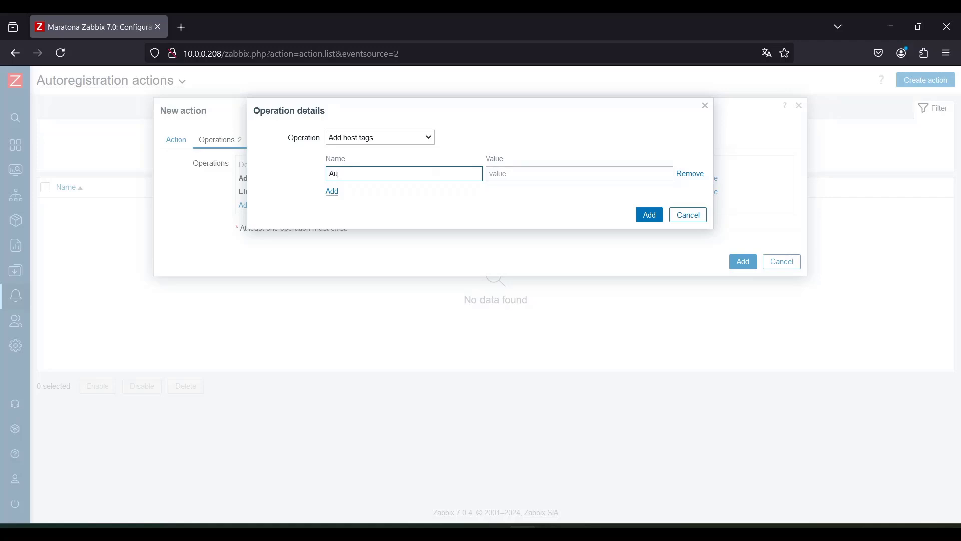
pyautogui.press('Tab')
pyautogui.write('D')
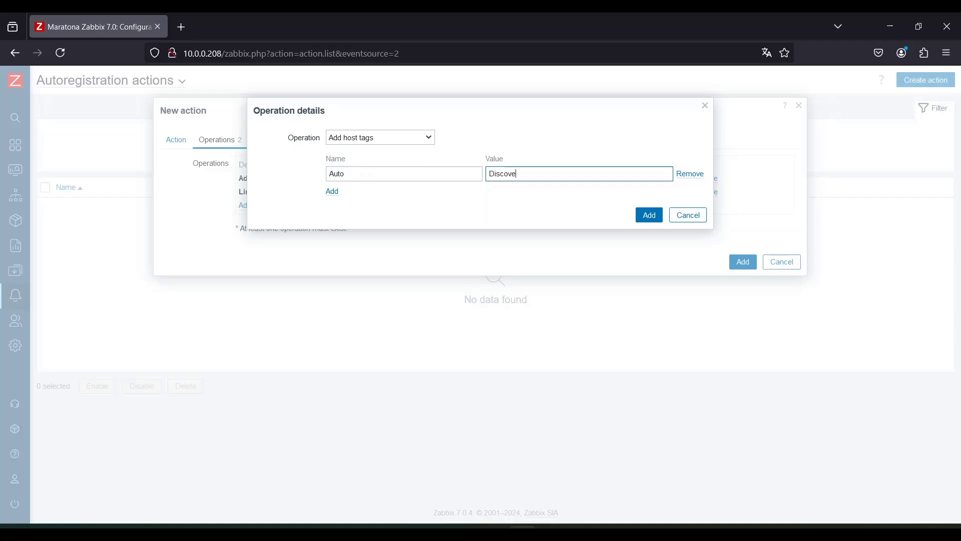
pyautogui.click(332, 192)
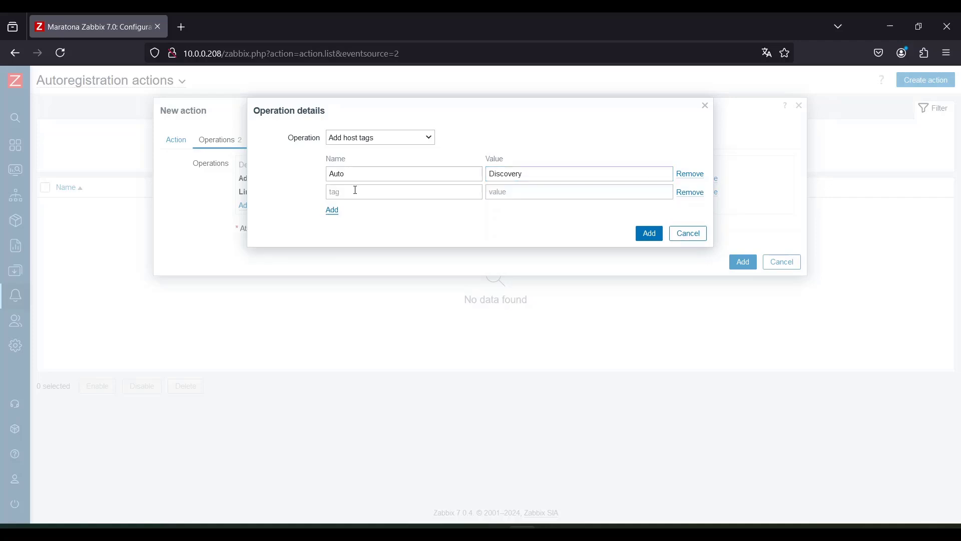
pyautogui.click(353, 193)
pyautogui.write('Tipo')
pyautogui.press('Tab')
pyautogui.write('GPO')
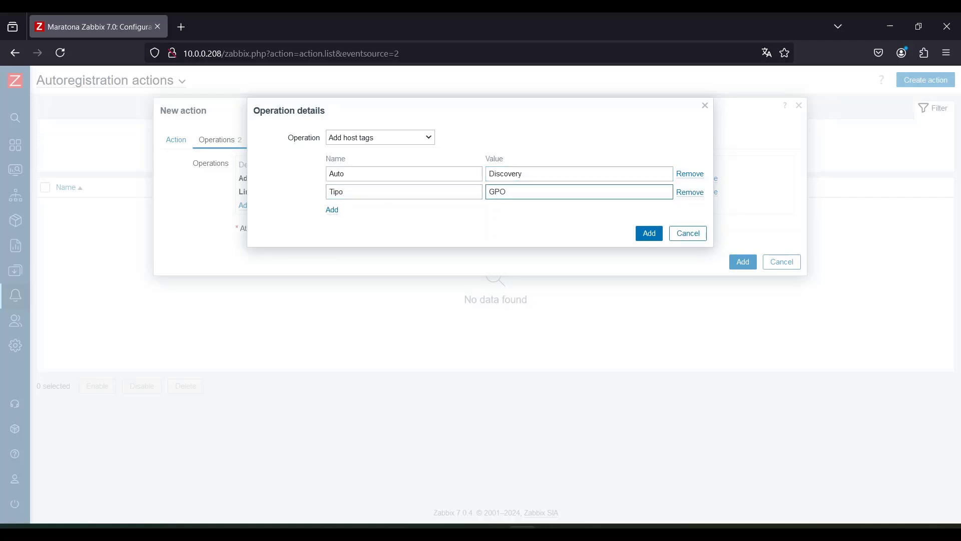
pyautogui.click(644, 234)
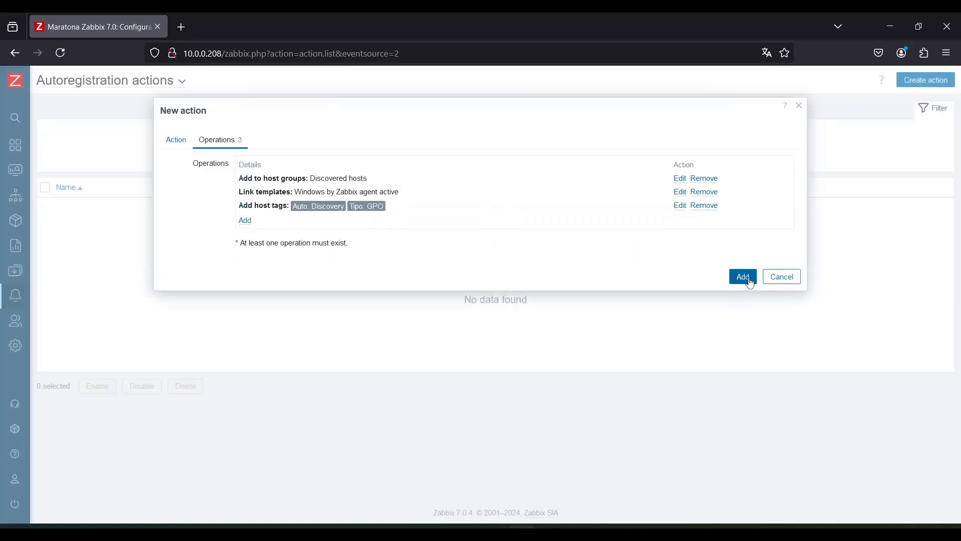
pyautogui.click(749, 281)
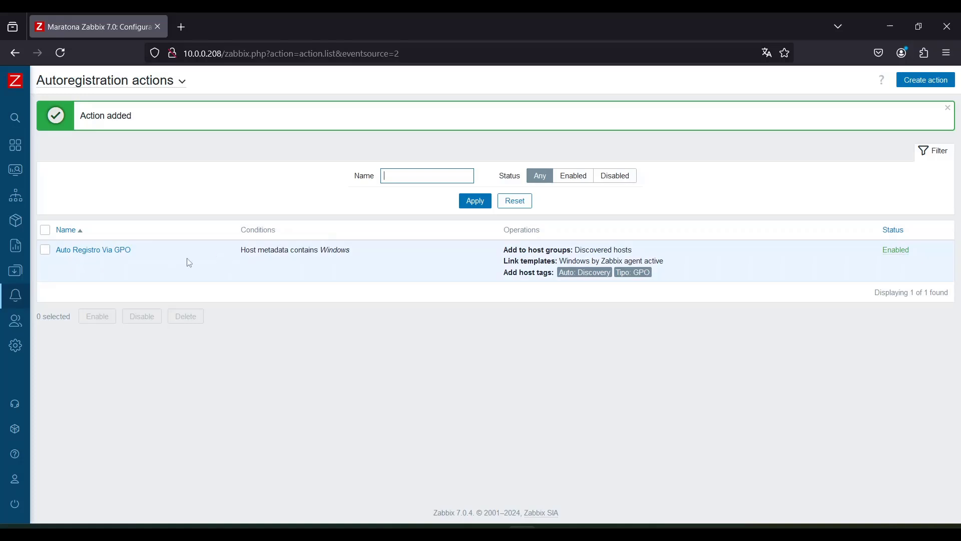
# Review the condition and the operations listed for the Auto Registro Via GPO action.
pyautogui.moveTo(240, 250); pyautogui.dragTo(375, 251)
pyautogui.click(374, 256)
pyautogui.moveTo(241, 249); pyautogui.dragTo(369, 264)
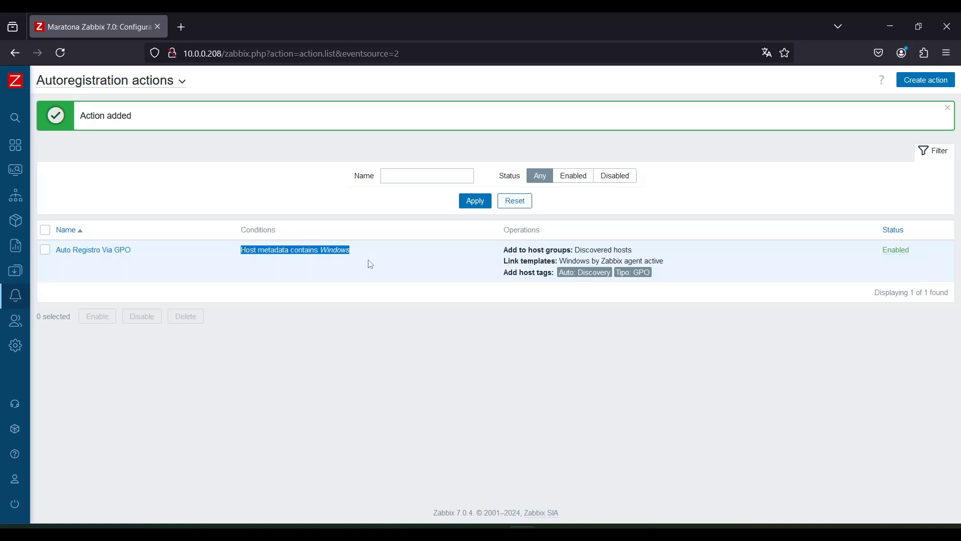
pyautogui.click(365, 261)
pyautogui.moveTo(296, 250); pyautogui.dragTo(347, 249)
pyautogui.click(345, 251)
pyautogui.doubleClick(326, 249)
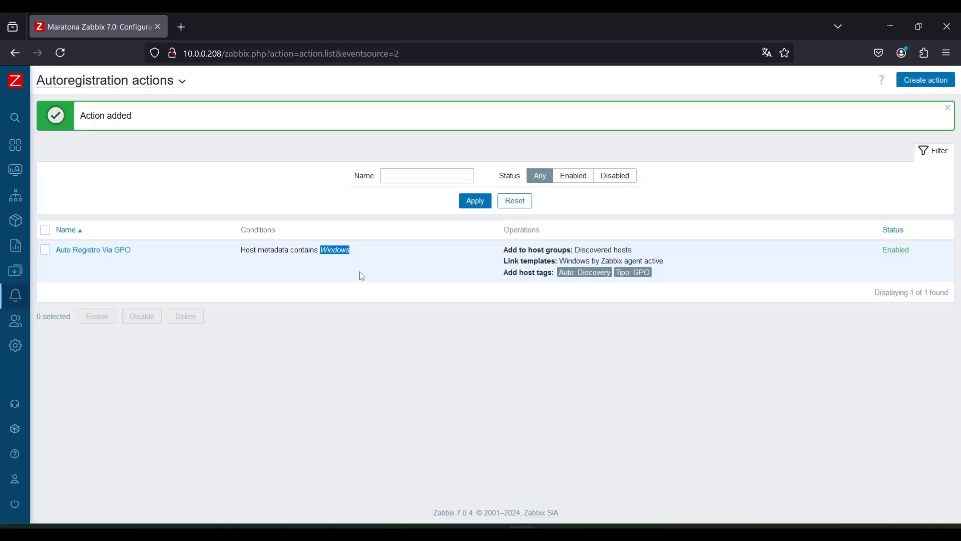
pyautogui.click(362, 275)
pyautogui.moveTo(498, 251); pyautogui.dragTo(663, 254)
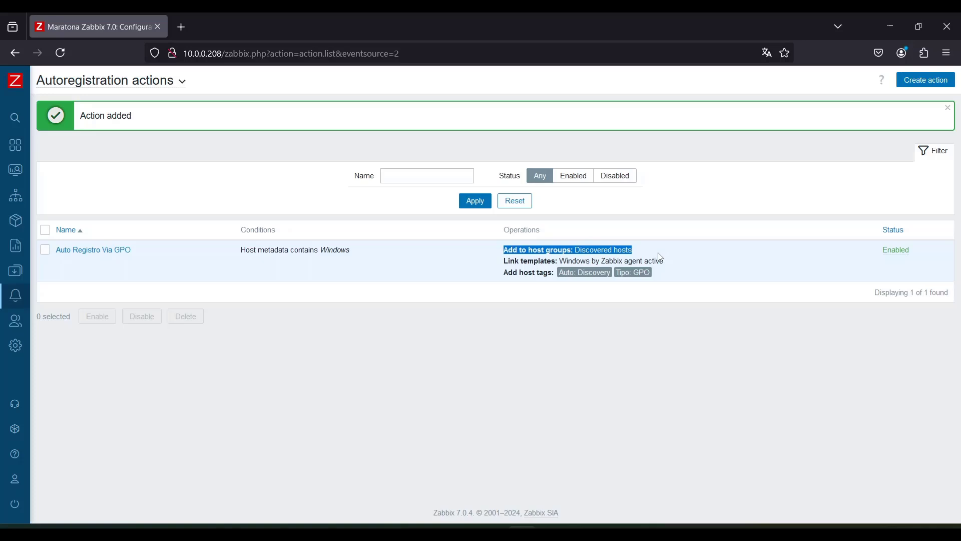
pyautogui.moveTo(502, 273); pyautogui.dragTo(683, 281)
pyautogui.click(682, 282)
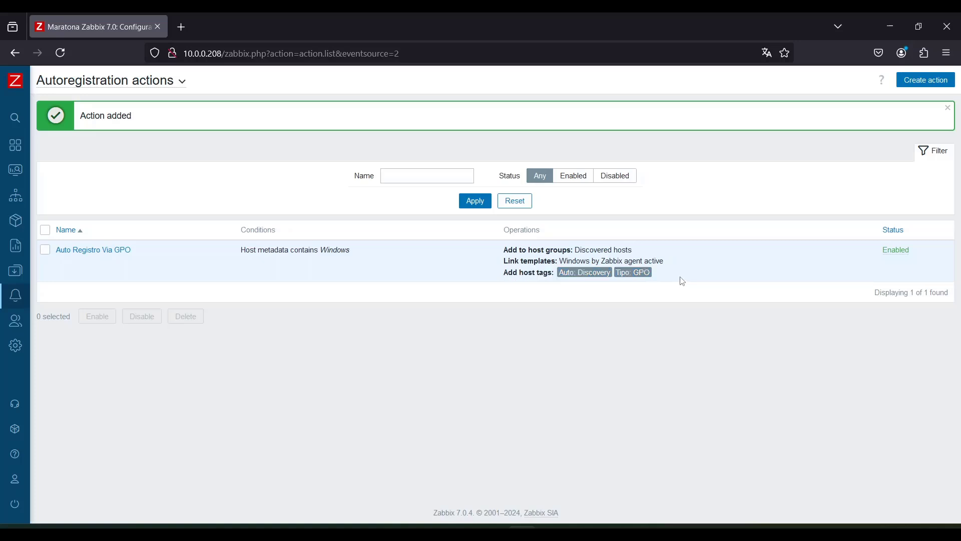
# Filter the data collection Hosts list by the Discovered hosts group and copy the name of host SRVDC01.jlcp.local.
pyautogui.click(30, 245)
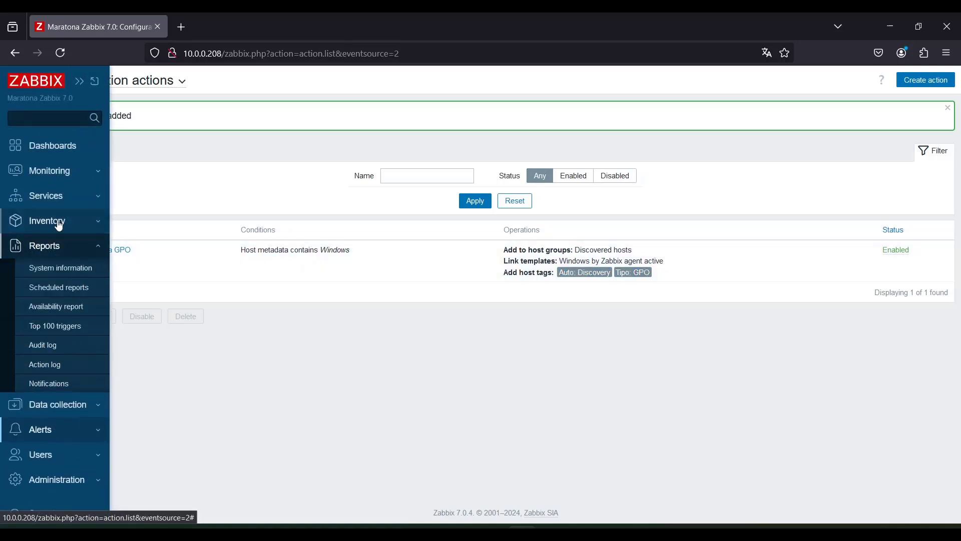
pyautogui.click(72, 413)
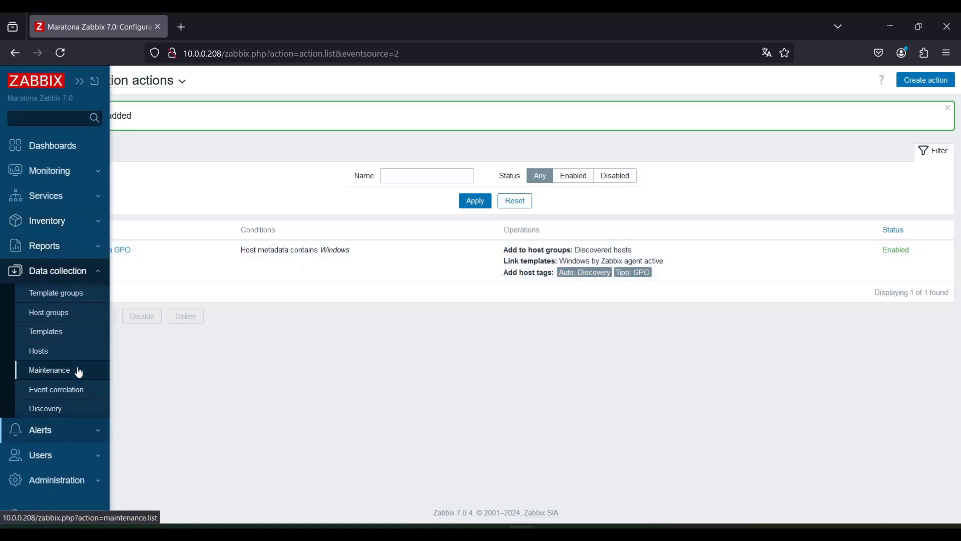
pyautogui.click(52, 357)
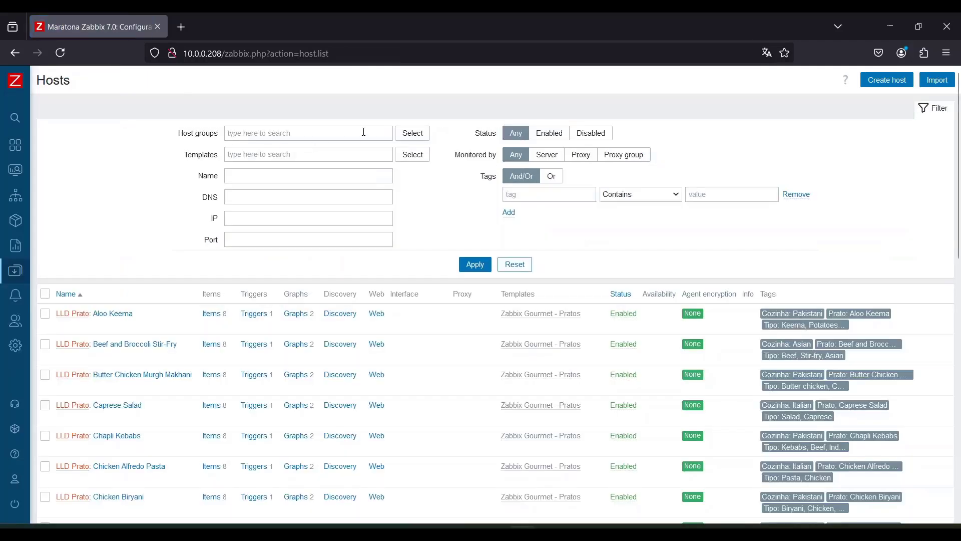
pyautogui.click(413, 133)
pyautogui.click(343, 161)
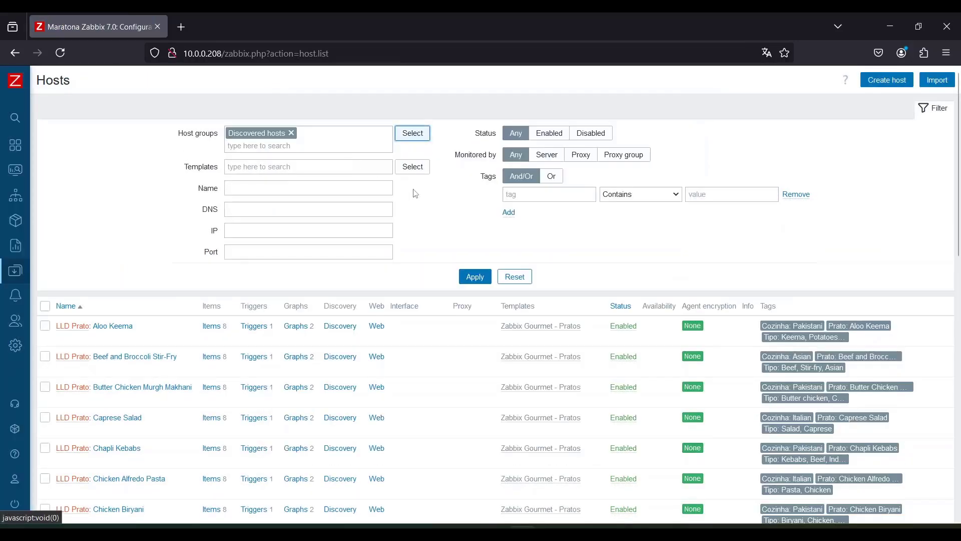
pyautogui.click(474, 277)
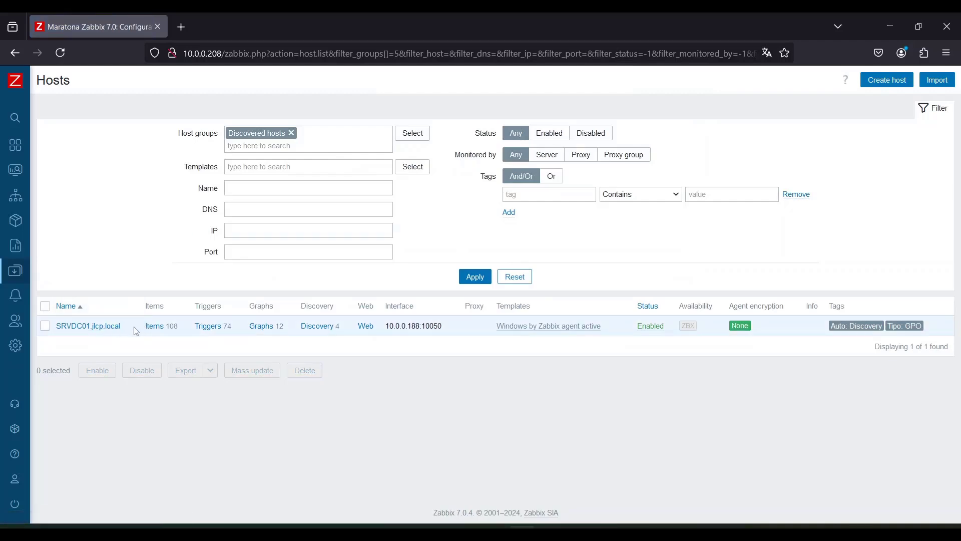
pyautogui.moveTo(126, 332); pyautogui.dragTo(52, 326)
pyautogui.hotkey('ctrl', 'c')
# Switch to the remote desktop session and restart the Zabbix Agent 2 service from Task Manager.
pyautogui.click(494, 532)
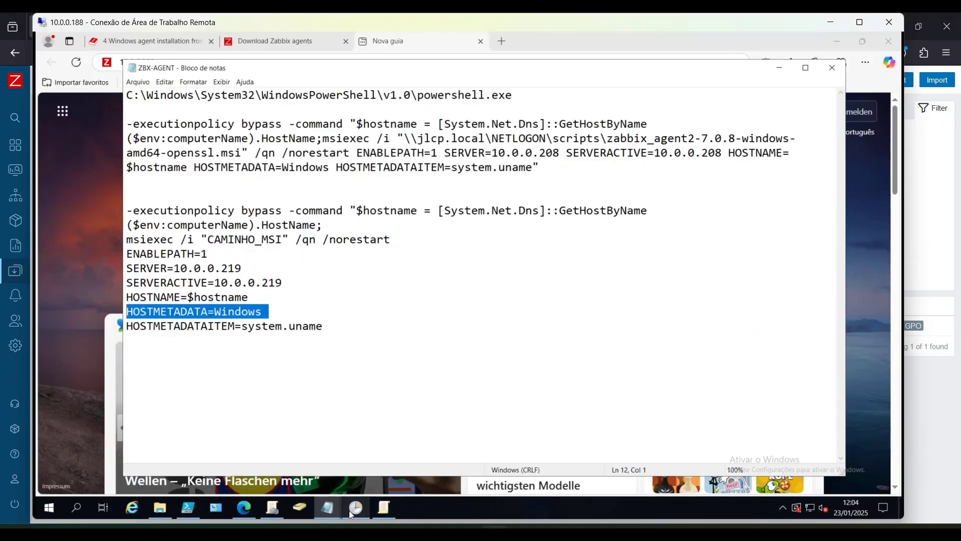
pyautogui.rightClick(458, 506)
pyautogui.click(493, 455)
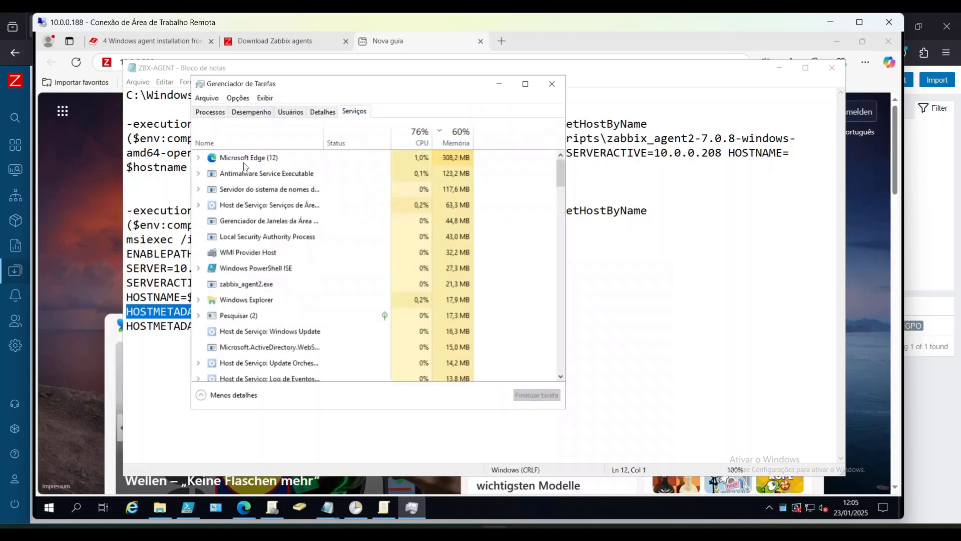
pyautogui.click(354, 111)
pyautogui.click(262, 145)
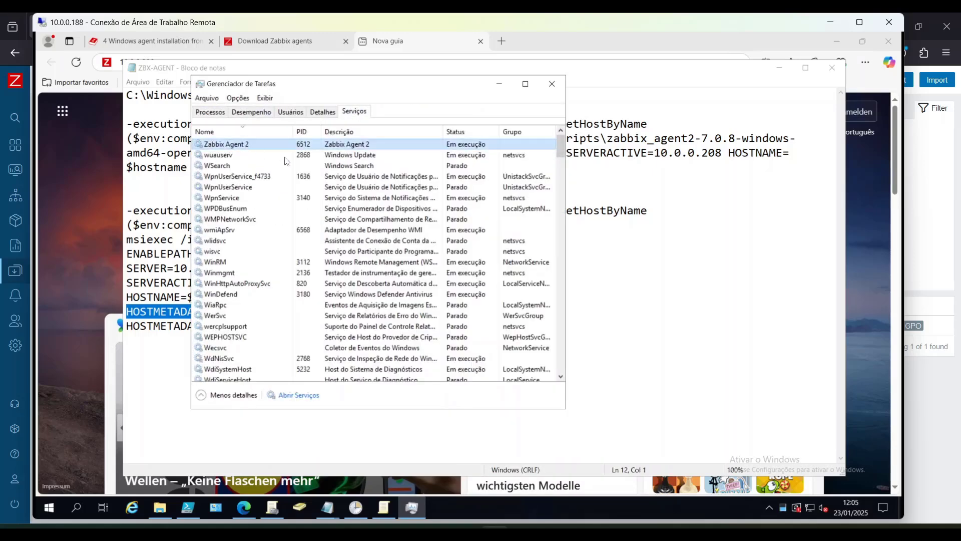
pyautogui.rightClick(244, 146)
pyautogui.click(290, 181)
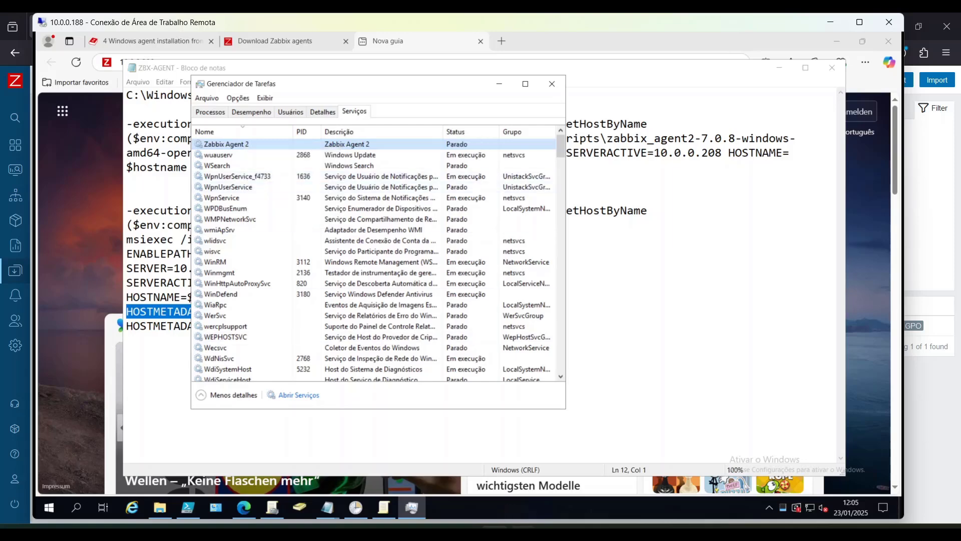
# Switch back to Zabbix in the browser, search for SRVDC01.jlcp.local and open the host's latest data.
pyautogui.click(522, 533)
pyautogui.click(46, 122)
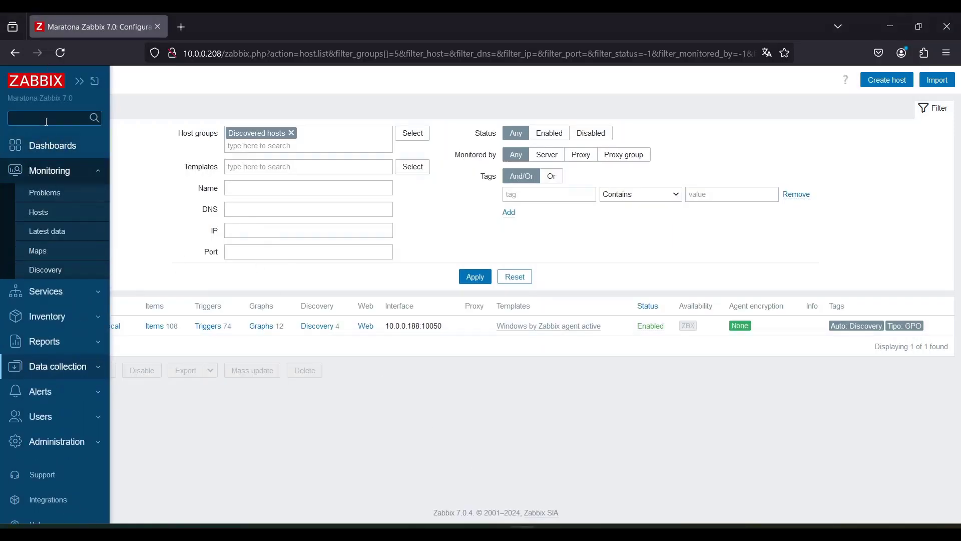
pyautogui.hotkey('ctrl', 'v')
pyautogui.press('Return')
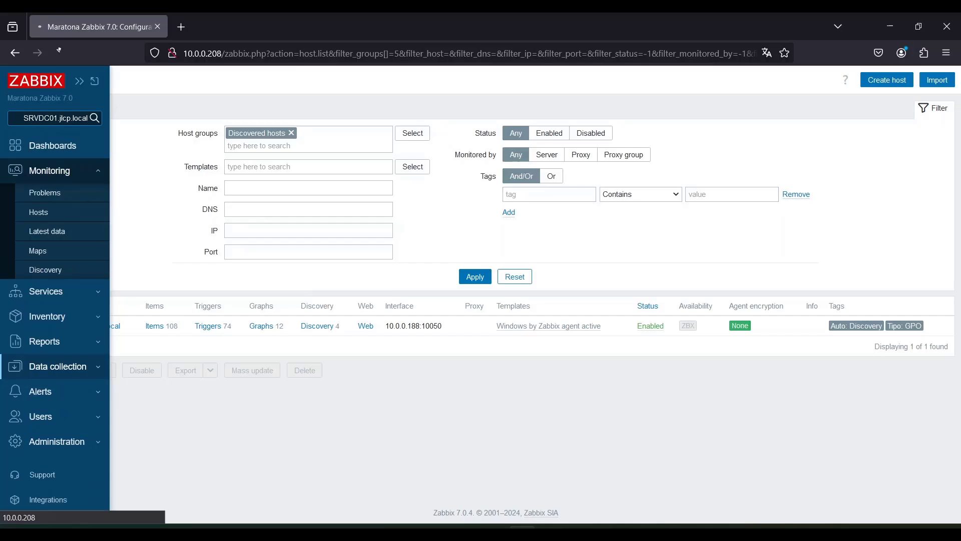
pyautogui.click(311, 154)
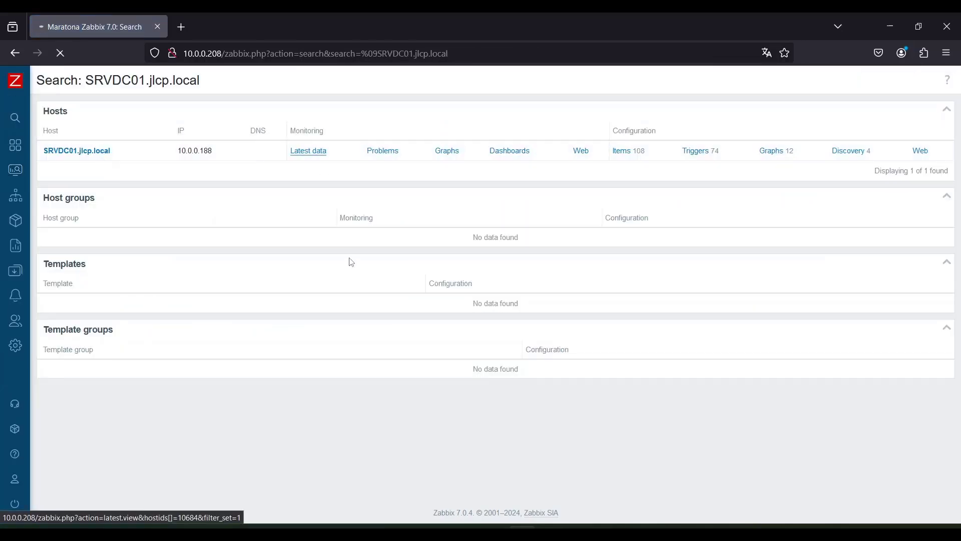
# Examine the last check times and last values of the disk, CPU, memory, network and service items for SRVDC01.jlcp.local.
pyautogui.scroll(-20, 395, 363)
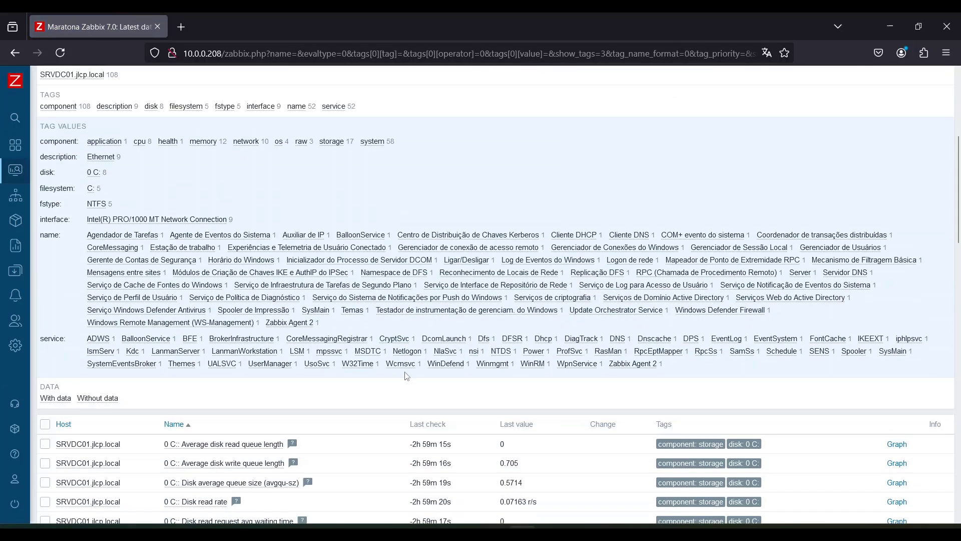
pyautogui.scroll(4, 471, 336)
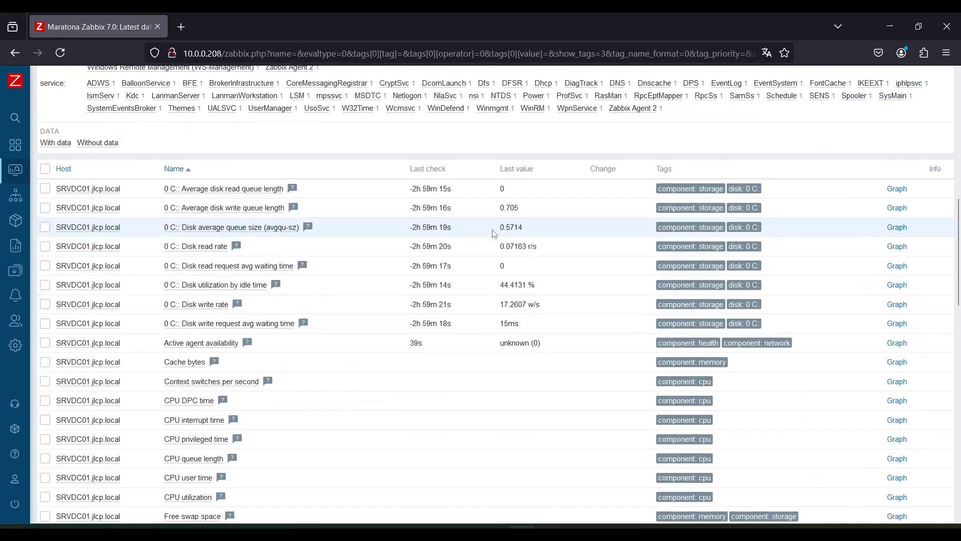
pyautogui.scroll(-15, 510, 273)
pyautogui.scroll(12, 506, 338)
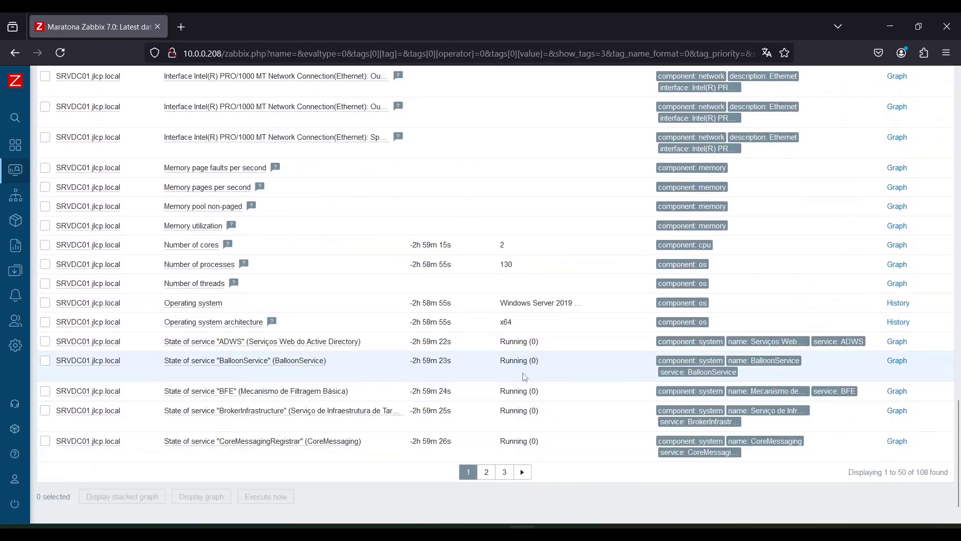
pyautogui.scroll(8, 535, 381)
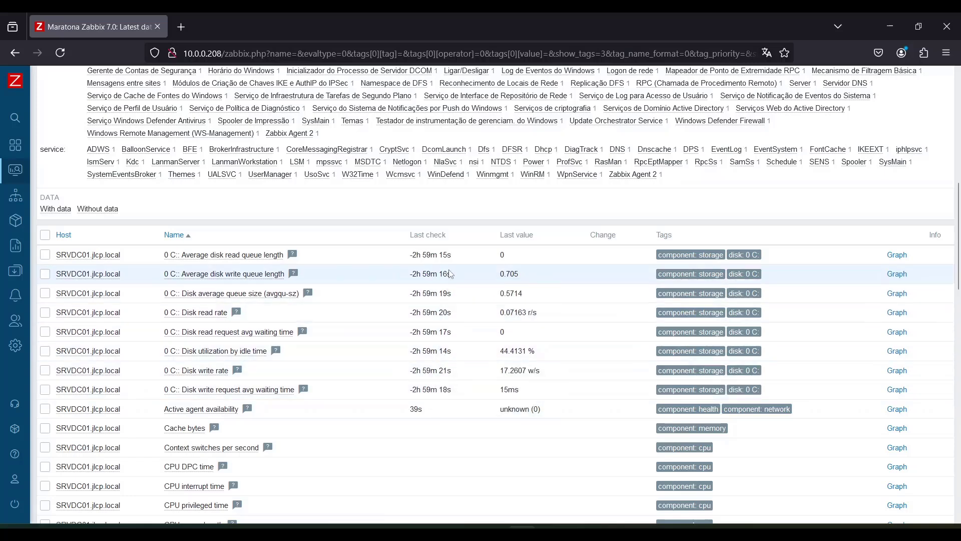
pyautogui.moveTo(443, 260)
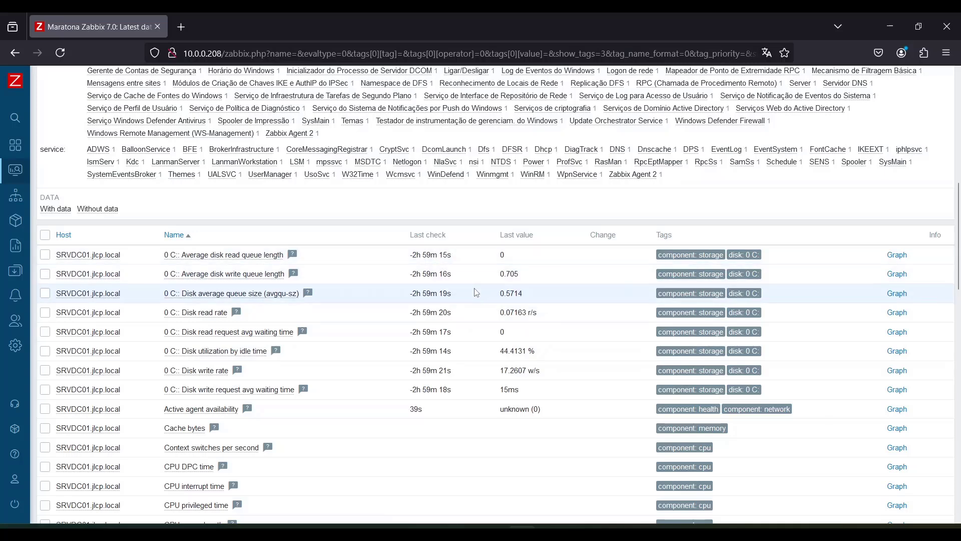
pyautogui.scroll(-4, 494, 382)
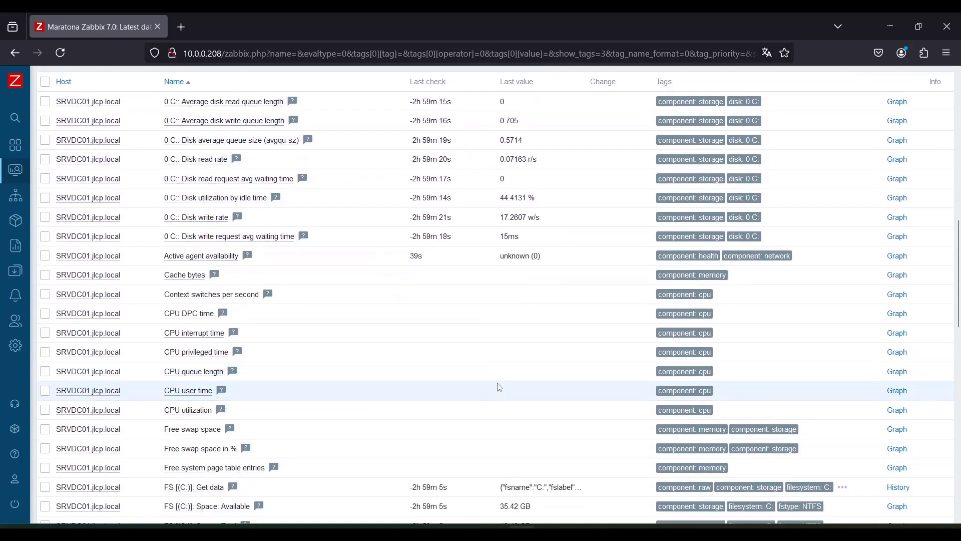
pyautogui.scroll(-10, 501, 387)
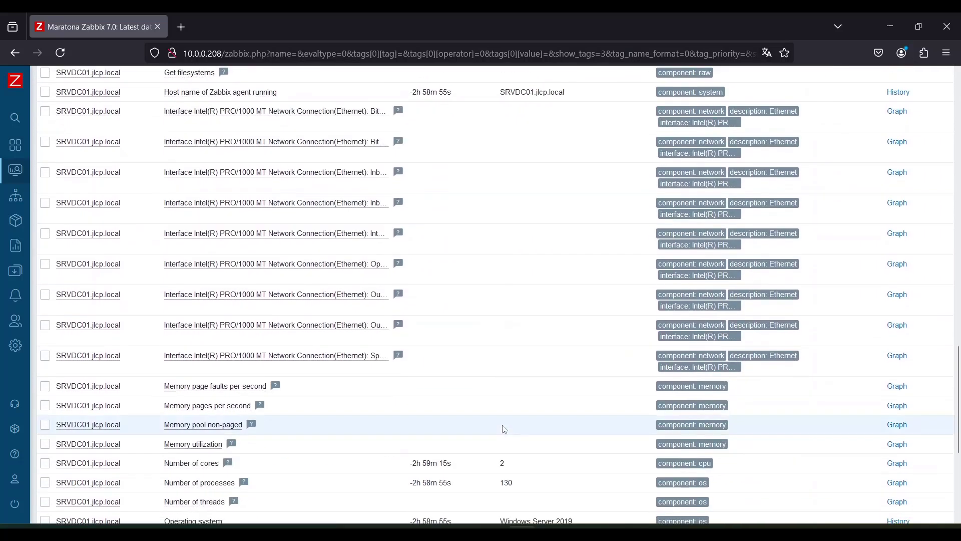
pyautogui.scroll(-3, 506, 428)
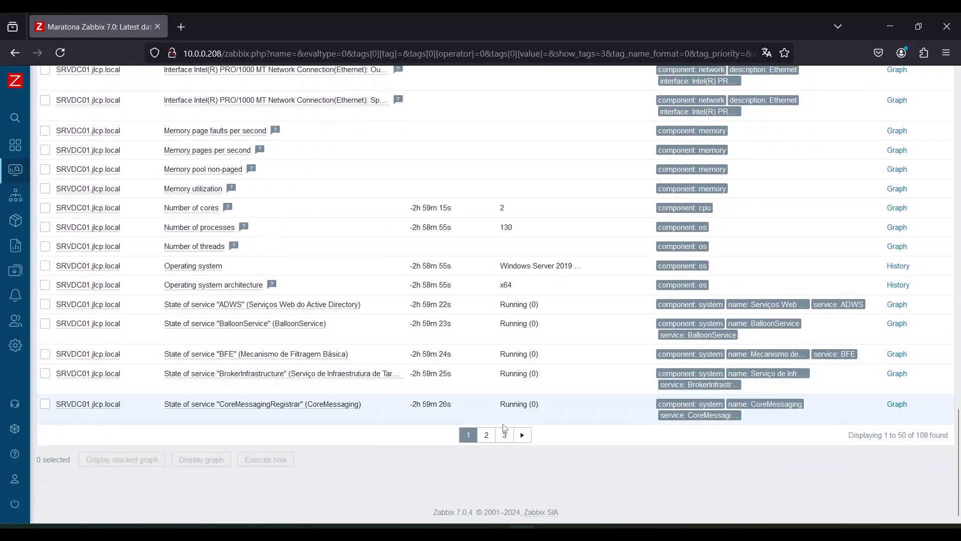